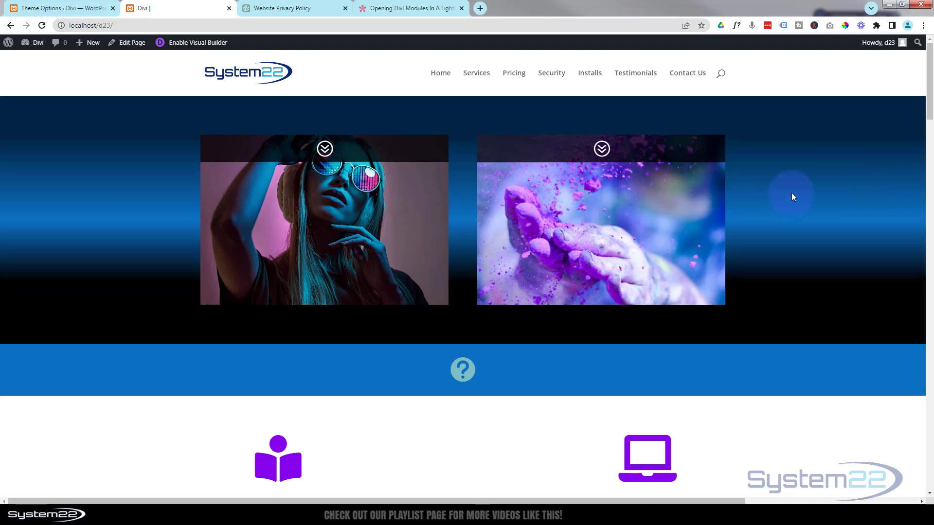
Step: Examine the question-mark toggle and the information icon's Privacy Policy overlay on the live page, opening and closing the overlay twice
scroll(791, 193, down, 3)
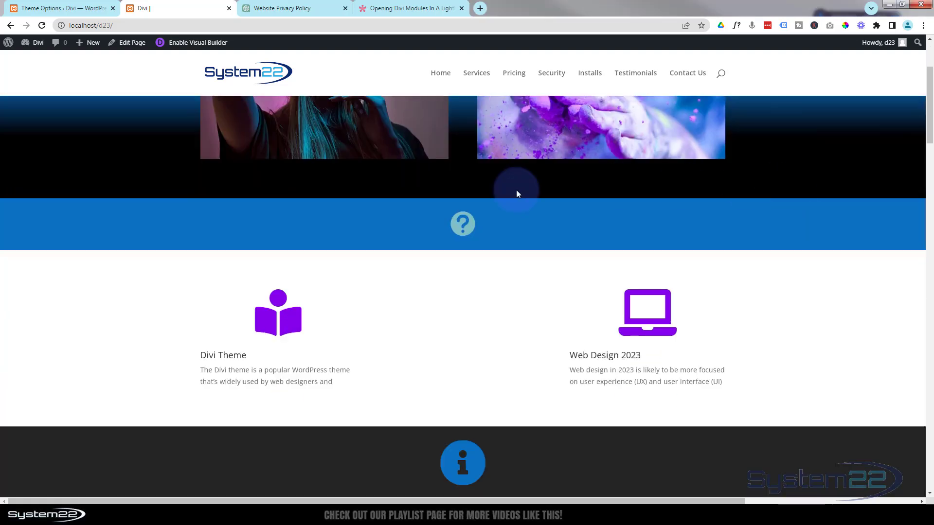
click(450, 224)
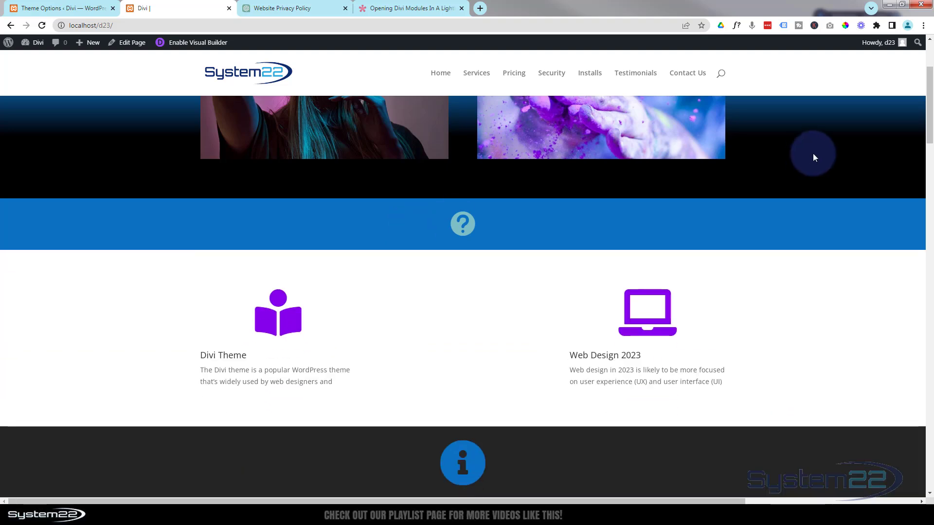
scroll(813, 154, down, 2)
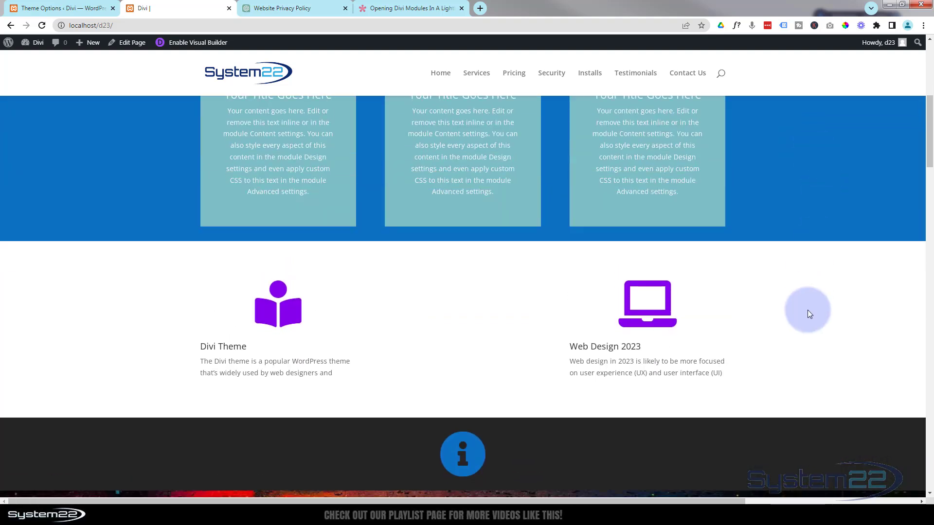
scroll(807, 314, down, 6)
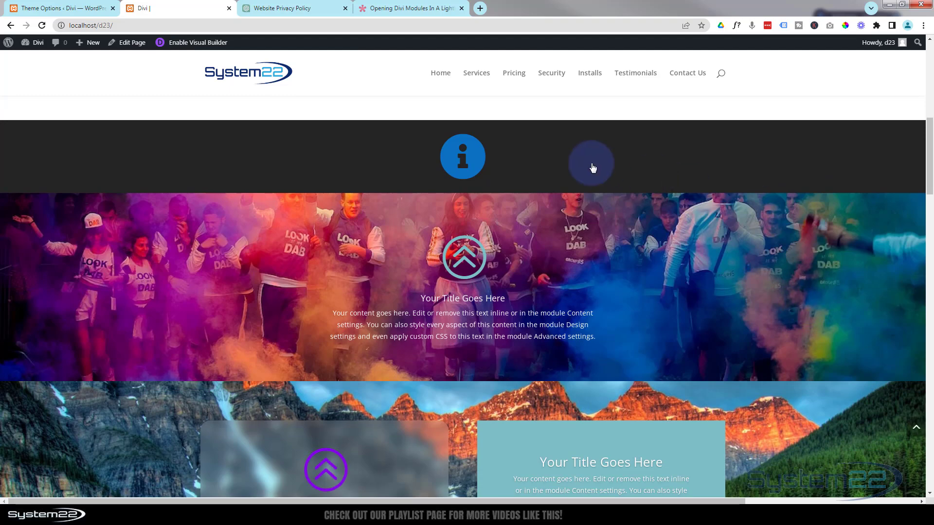
click(462, 160)
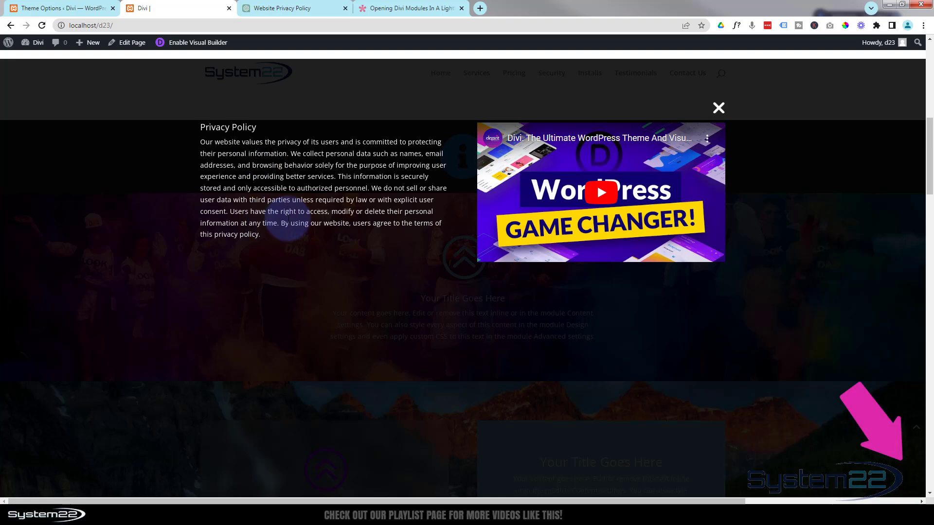
click(718, 108)
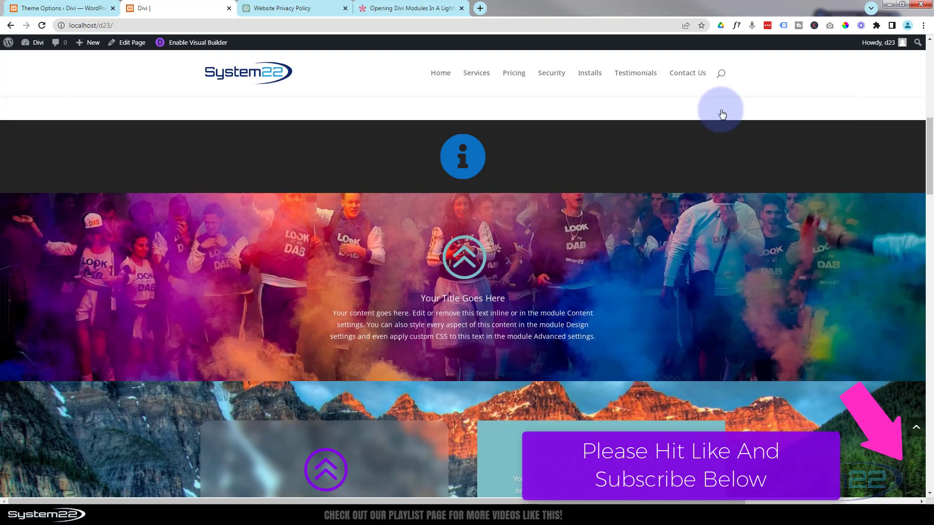
scroll(615, 224, up, 3)
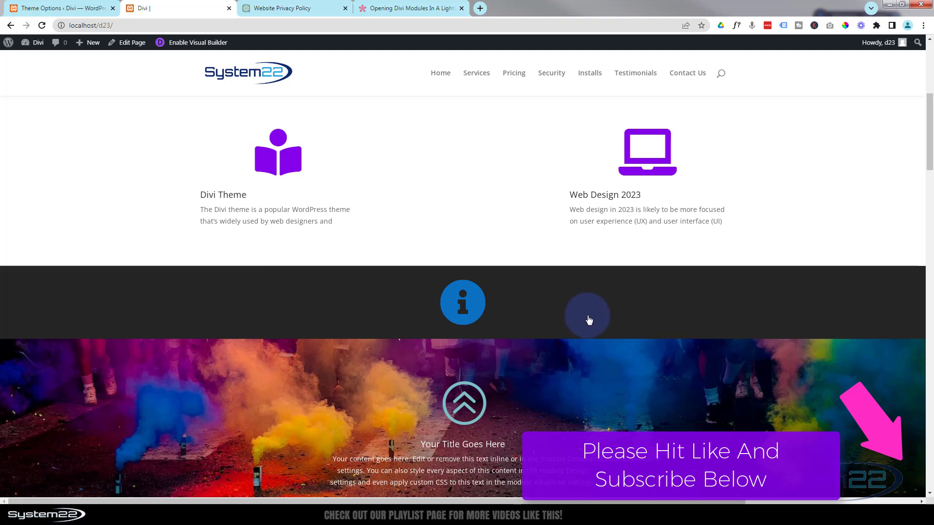
click(472, 312)
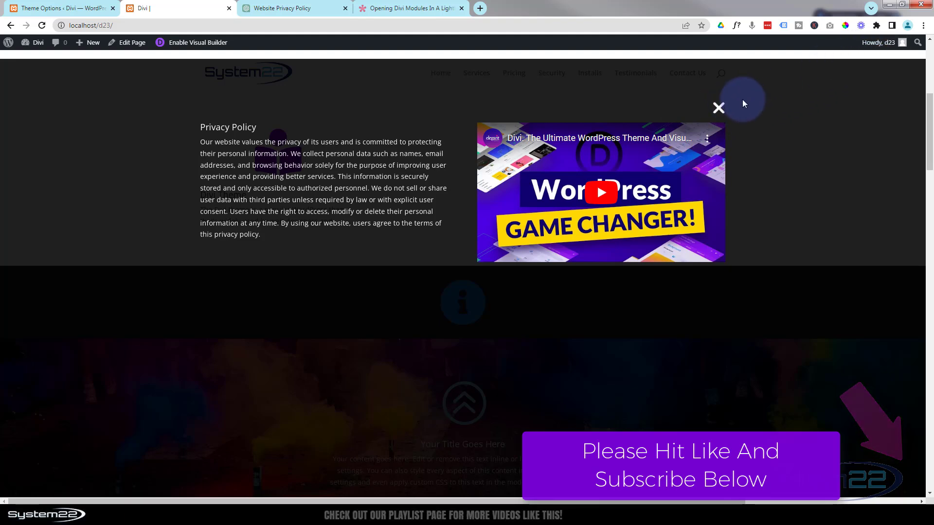
click(718, 107)
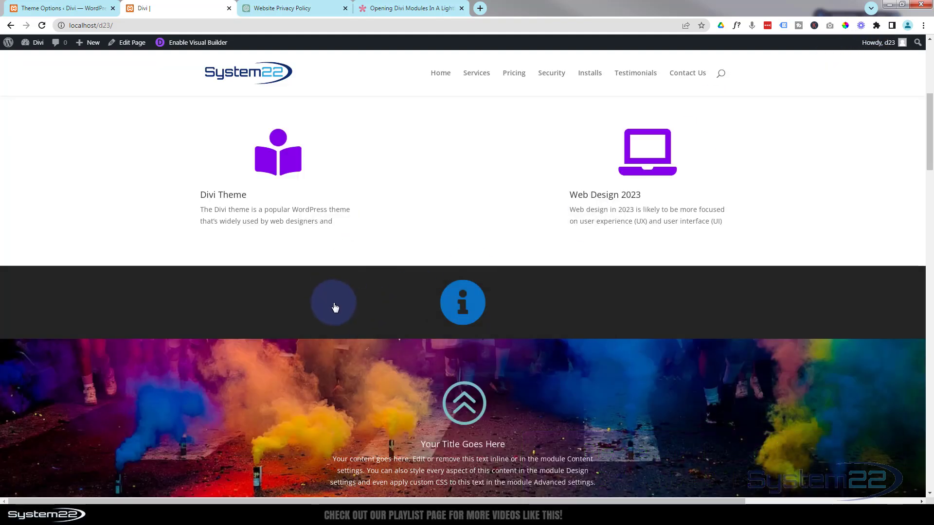
Step: Enable the Visual Builder and delete both the information icon section and the Privacy Policy section beneath it
click(185, 45)
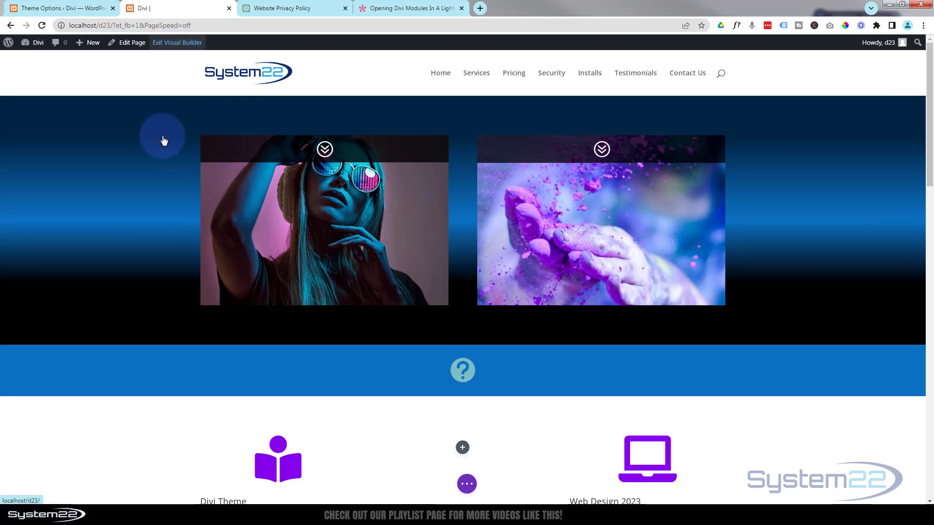
scroll(164, 141, down, 10)
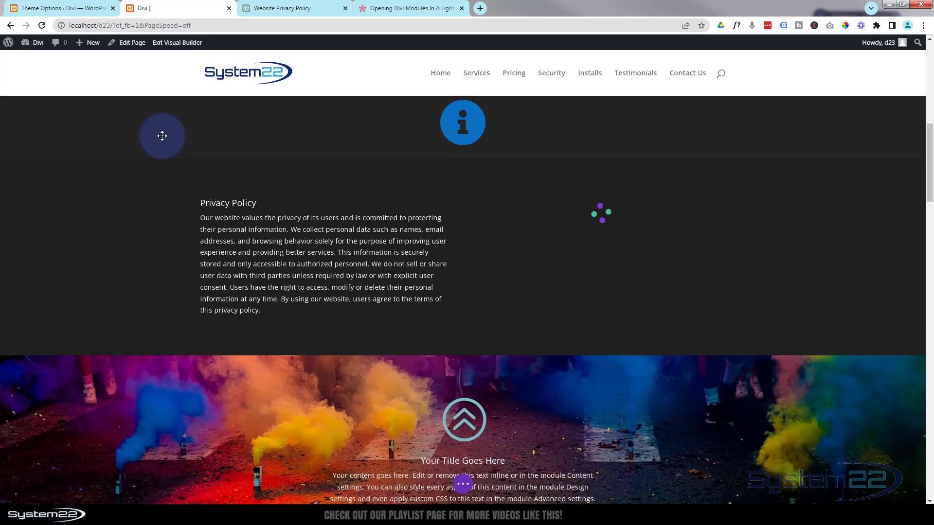
scroll(162, 135, up, 2)
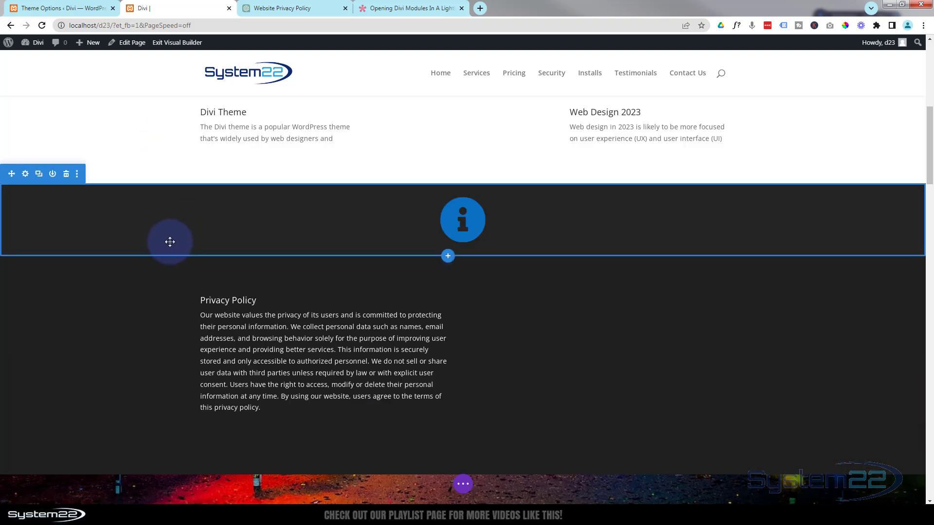
click(67, 176)
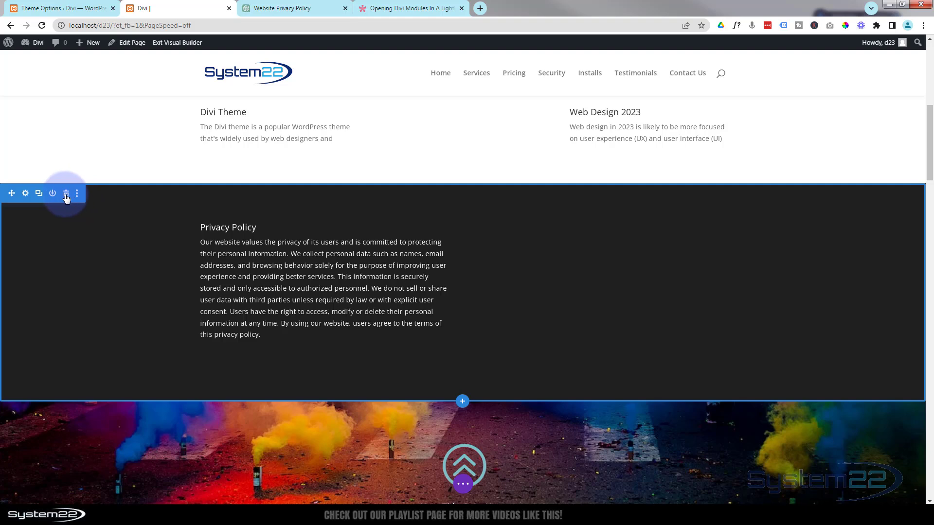
click(66, 194)
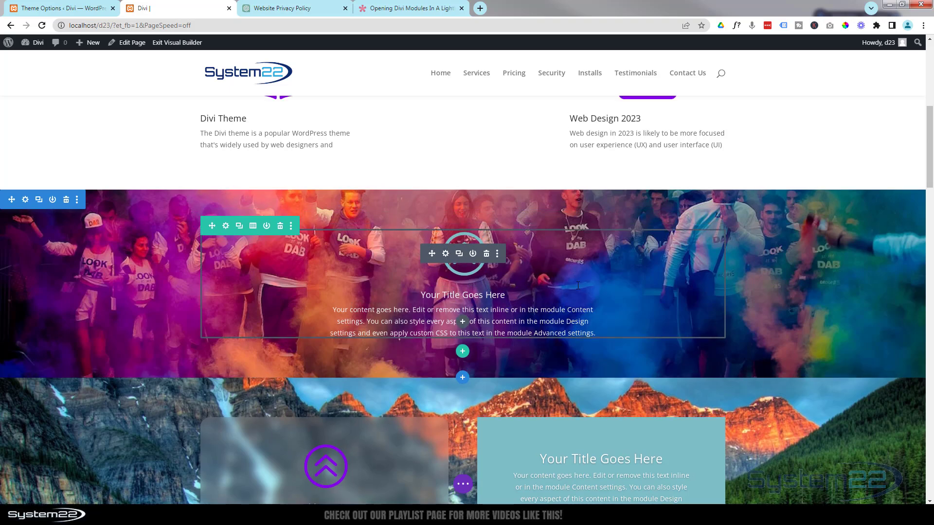
Step: Insert a regular section below the Divi Theme and Web Design 2023 blurbs, with a single-column row holding a Blurb module
scroll(577, 283, up, 2)
drag(575, 282, 458, 270)
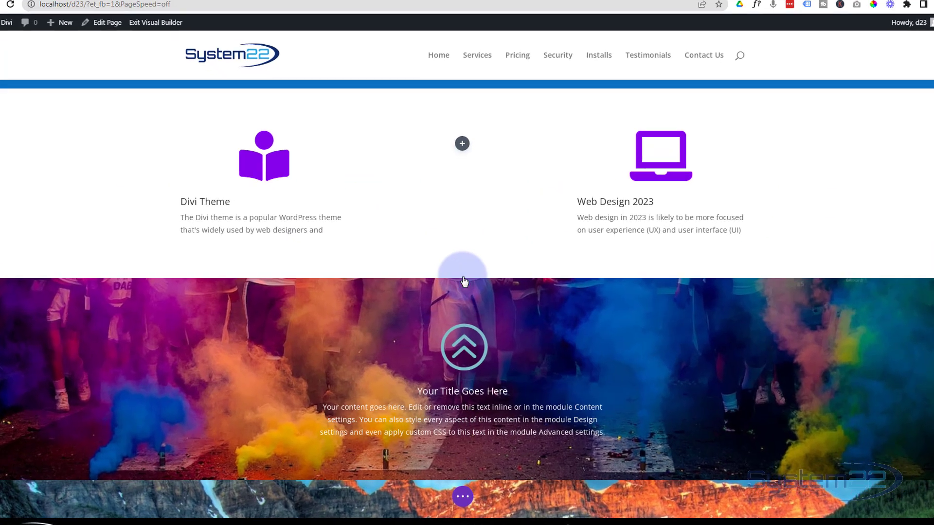
click(462, 278)
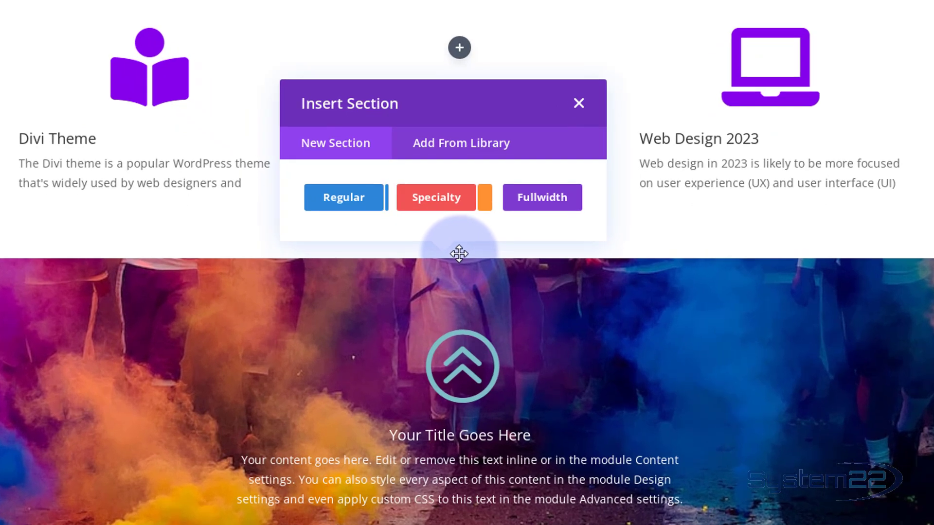
click(341, 206)
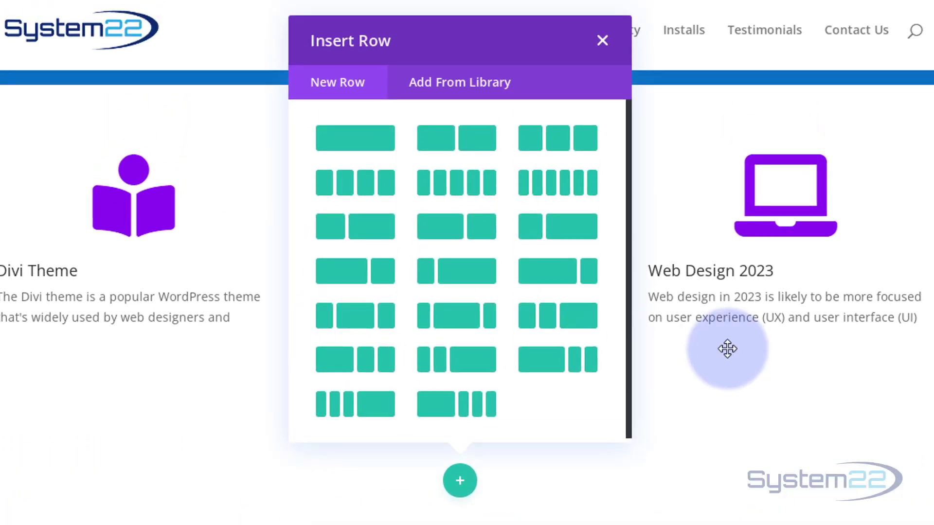
click(356, 144)
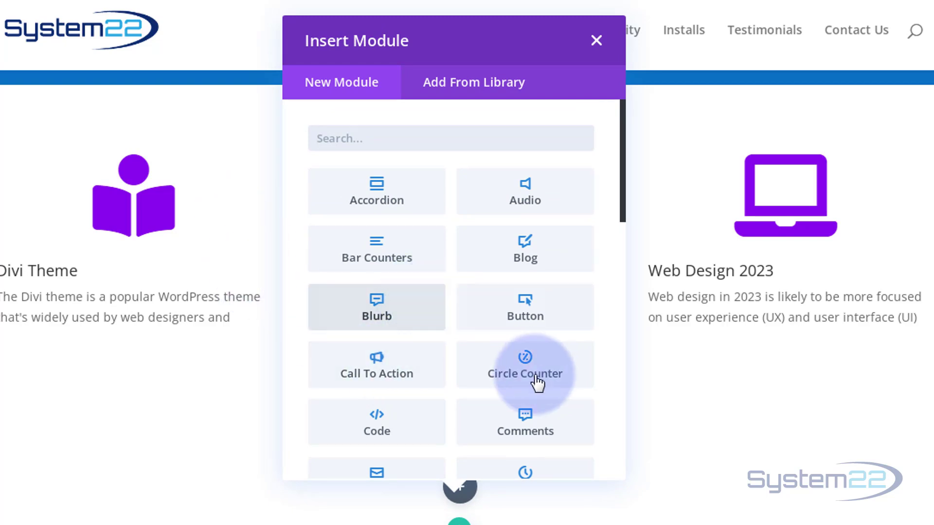
click(387, 316)
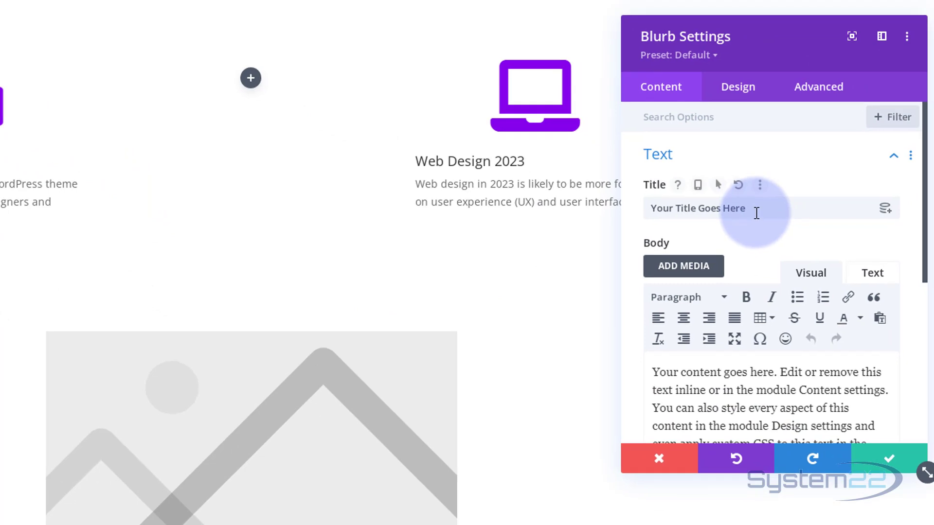
Step: Set the new blurb's title to "More Information"
drag(756, 213, 602, 213)
text(M)
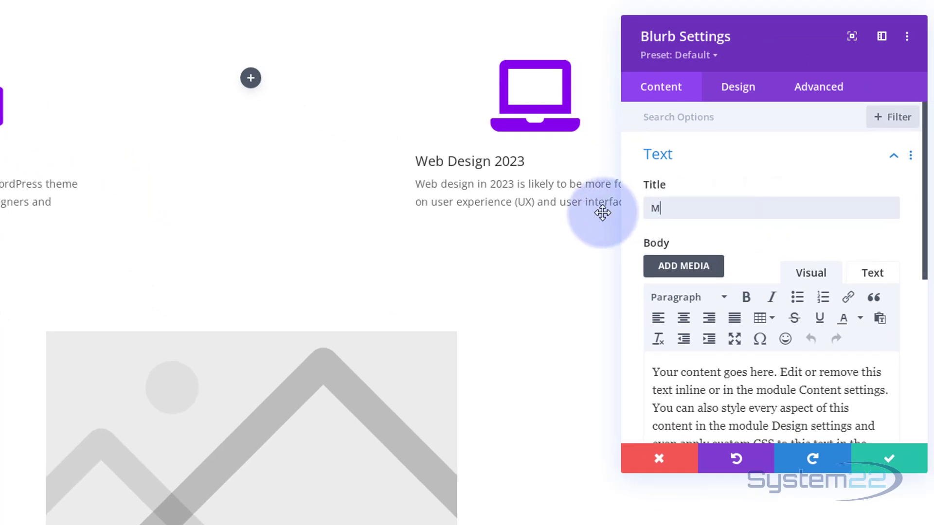
text(ore Information)
scroll(129, 221, down, 2)
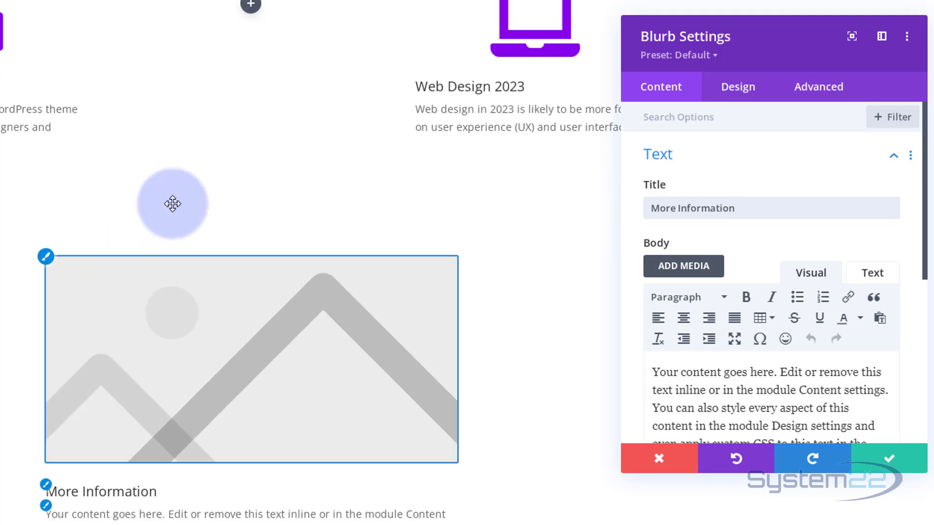
scroll(173, 204, down, 6)
scroll(182, 194, up, 2)
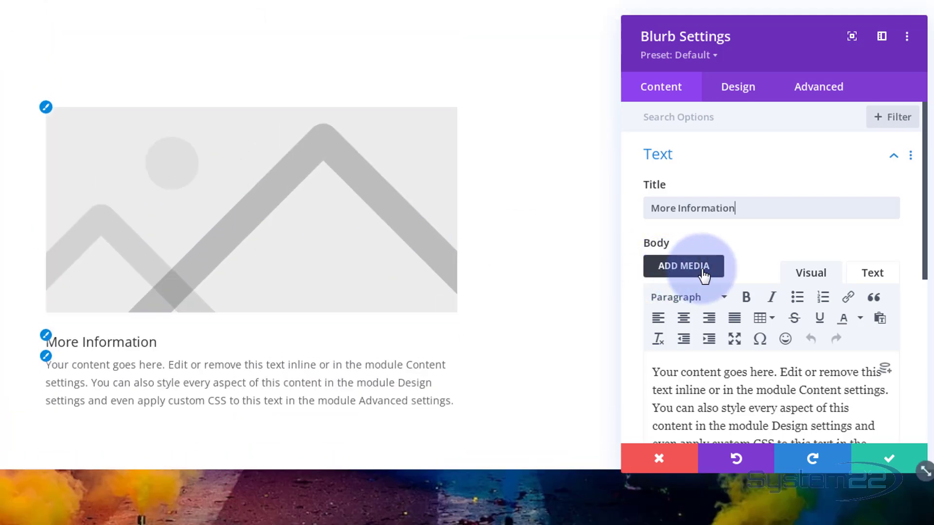
Step: Remove all placeholder body text from the More Information blurb
scroll(714, 287, down, 3)
drag(794, 313, 641, 227)
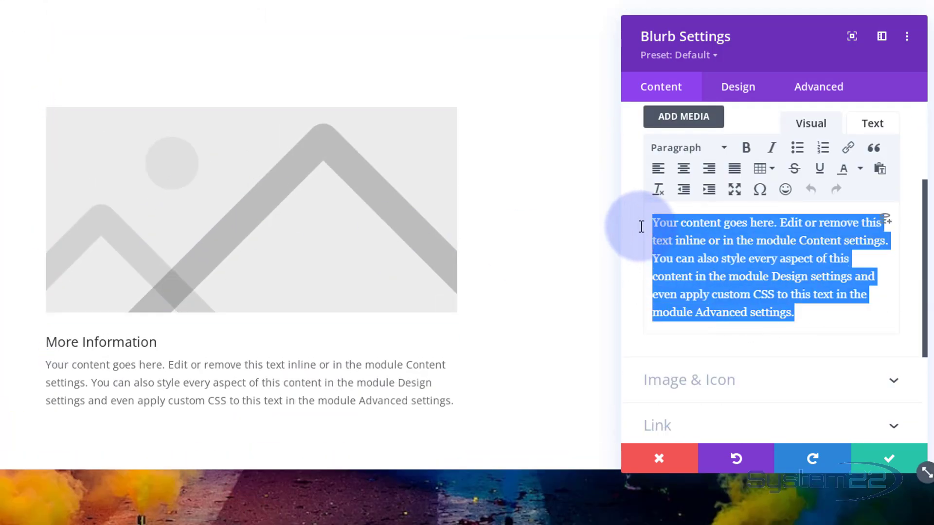
key(BackSpace)
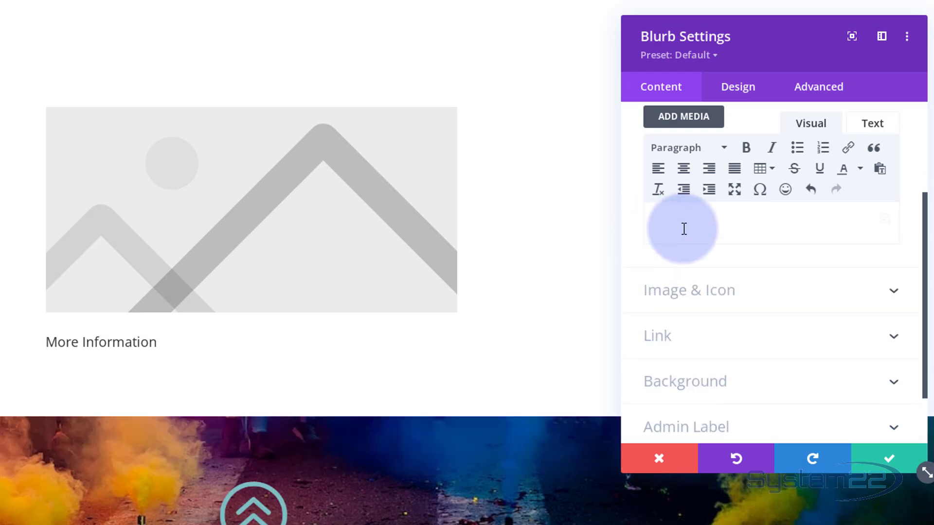
scroll(717, 233, up, 3)
scroll(717, 239, down, 3)
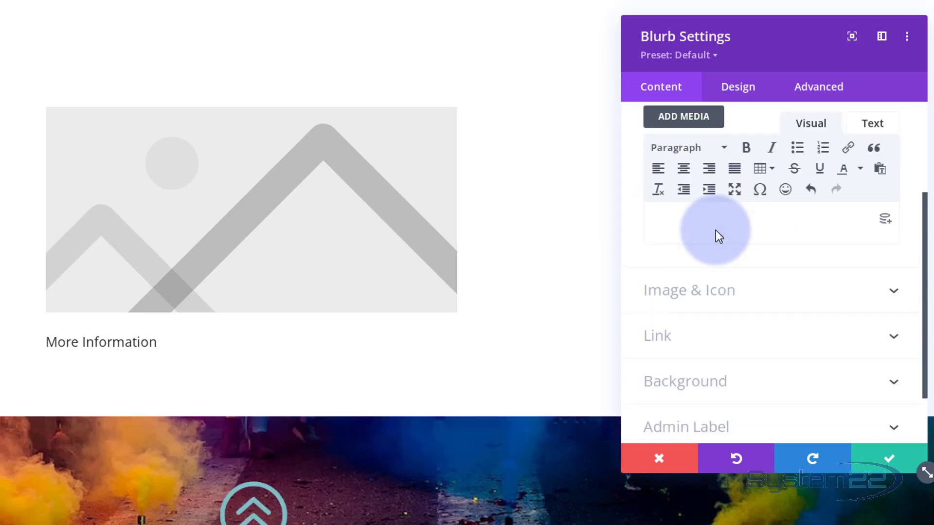
Step: Switch the blurb from an image to an icon, search the icons for "info" and choose the solid circled i
scroll(717, 228, down, 2)
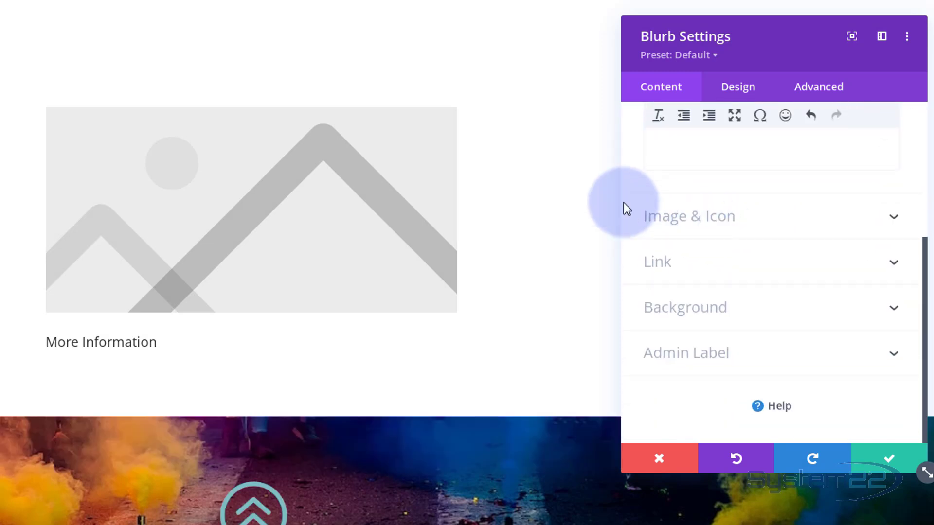
click(784, 218)
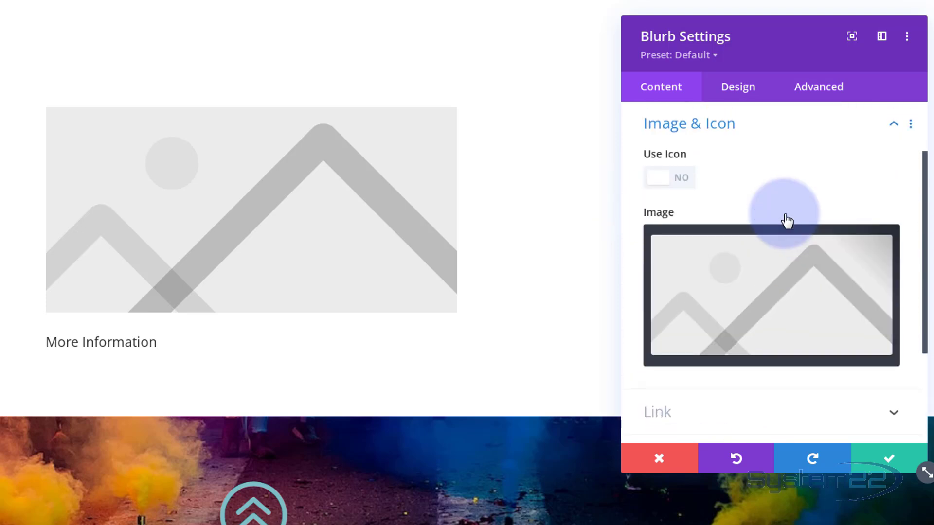
click(685, 185)
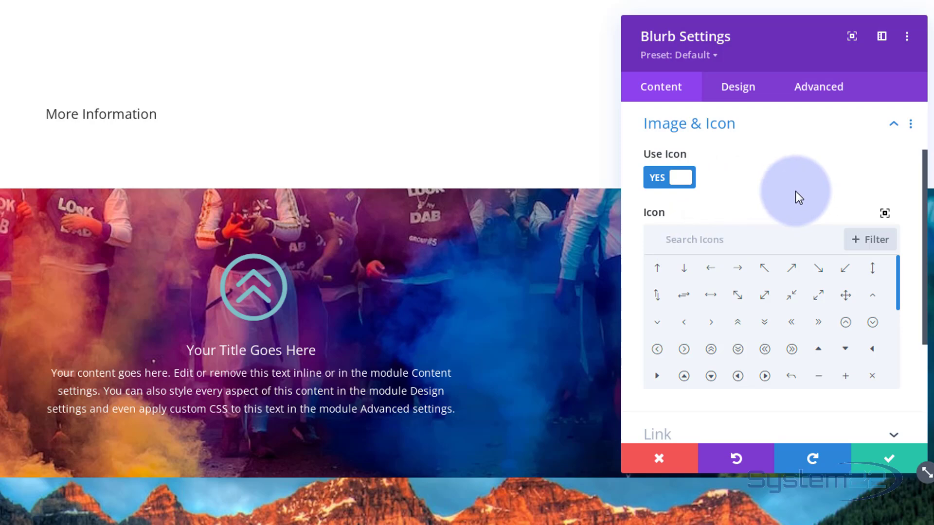
text(i nfo)
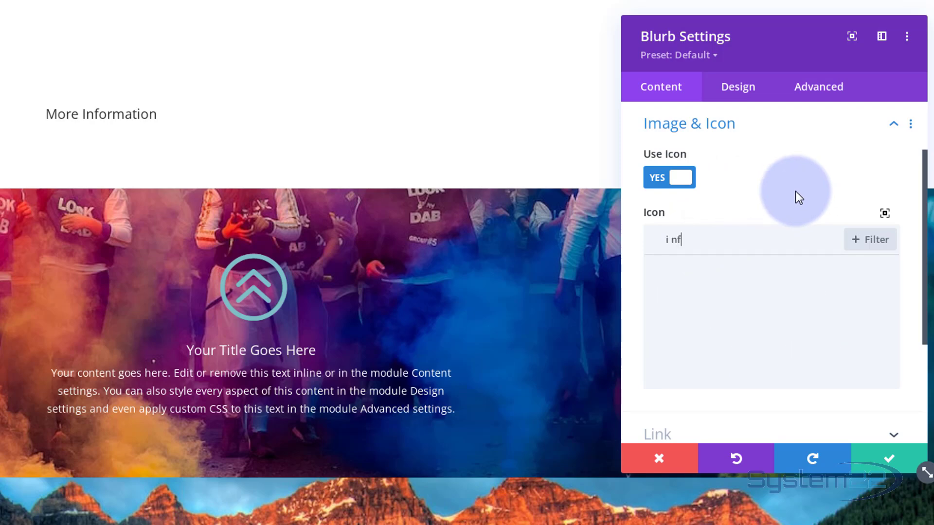
key(BackSpace)
key(BackSpace)
key(BackSpace)
key(BackSpace)
text(nfo)
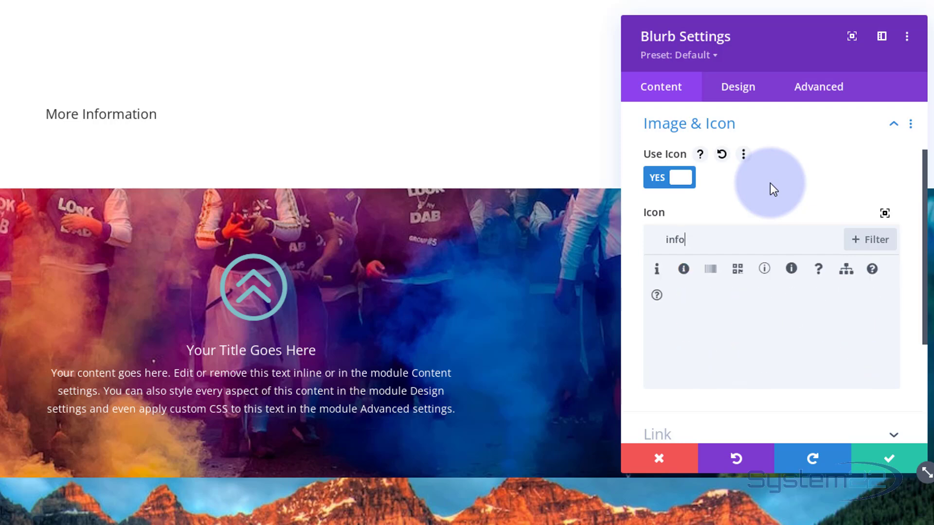
click(684, 269)
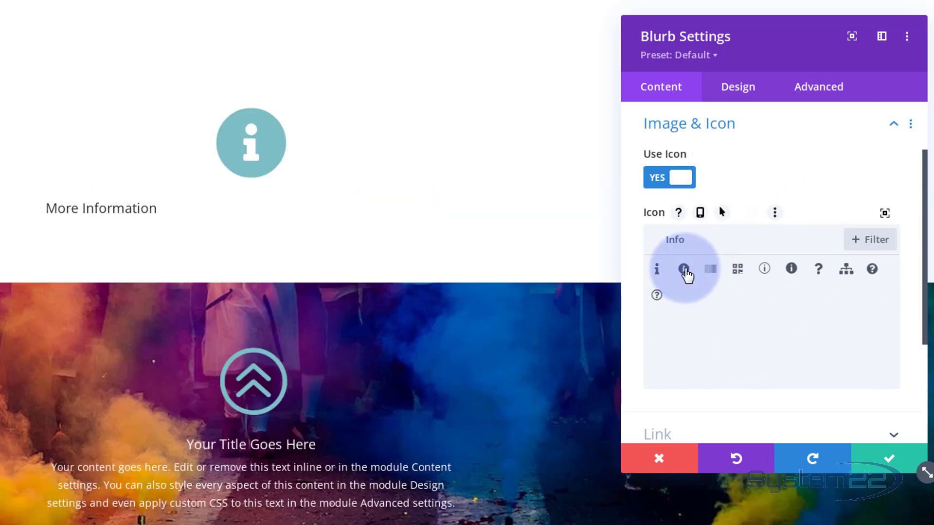
Step: Set the blurb's icon color to the saved blue in its design settings
click(738, 88)
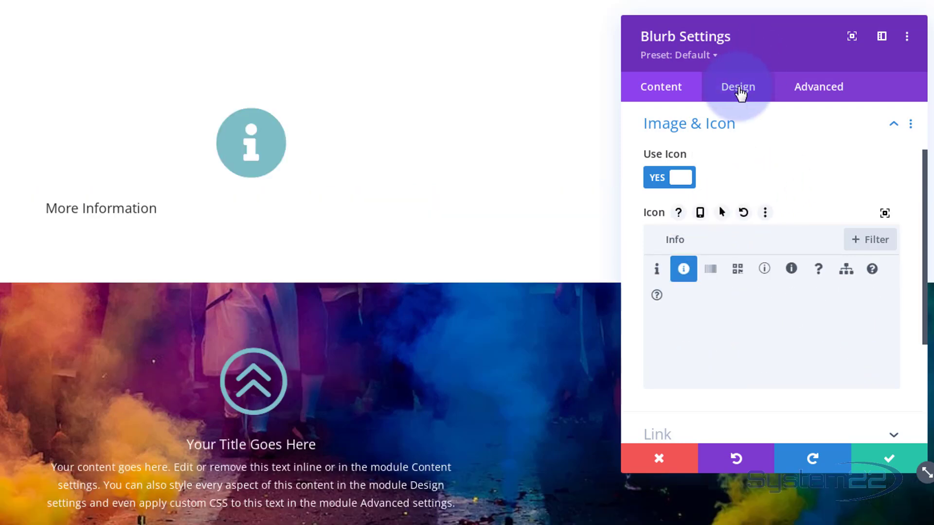
click(800, 156)
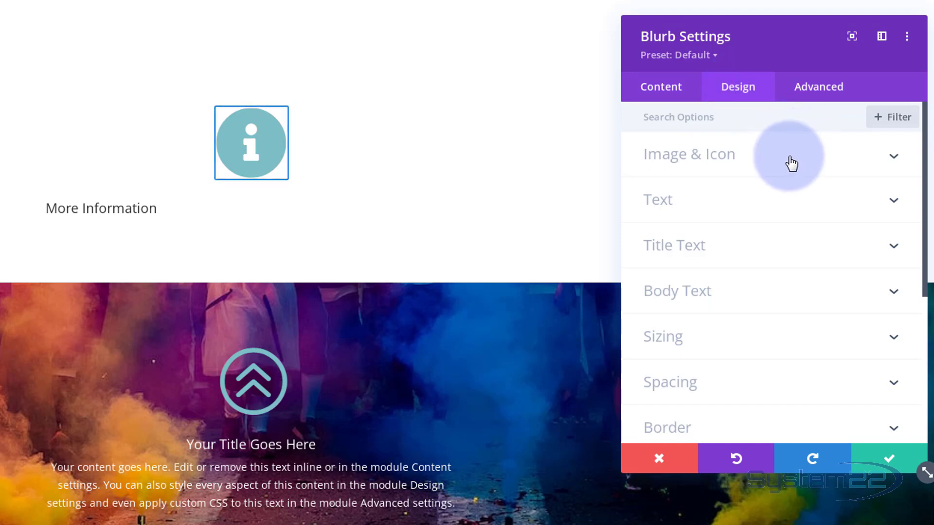
click(793, 162)
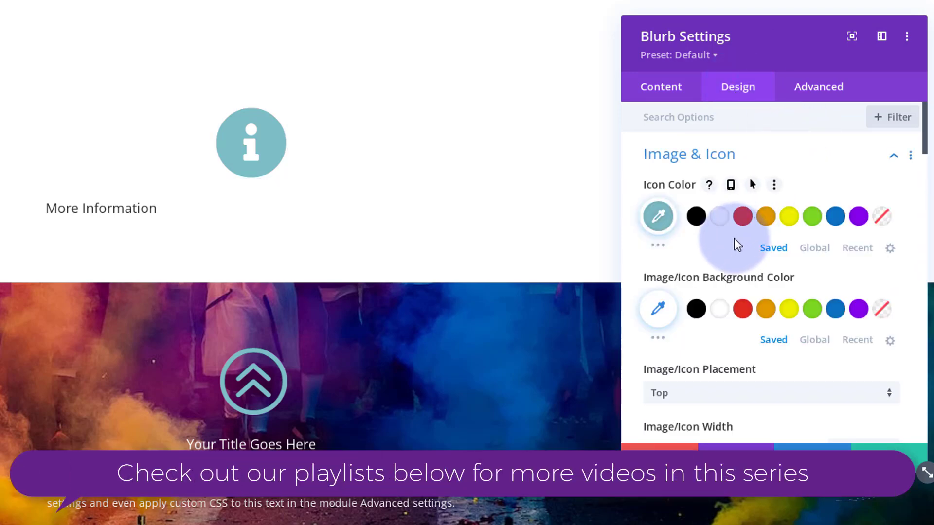
click(835, 217)
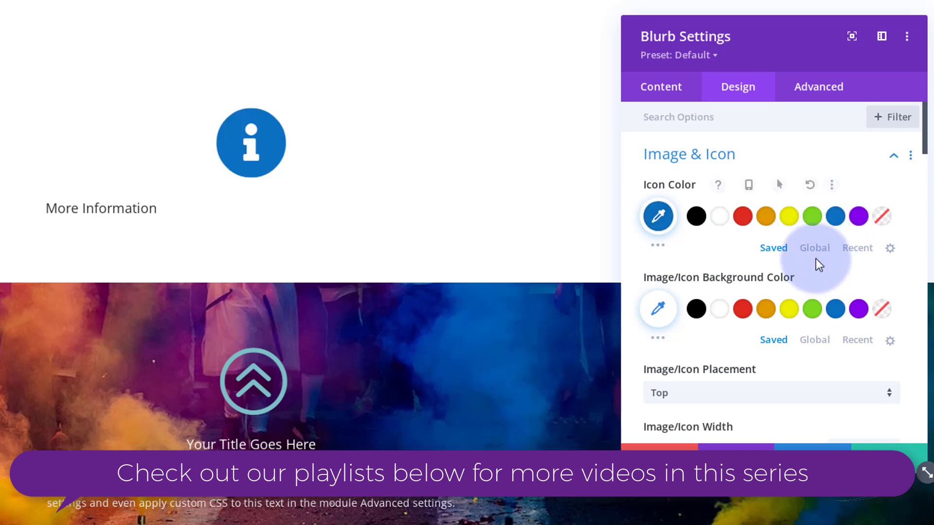
Step: Set the More Information blurb's icon width to 60px
scroll(816, 260, down, 3)
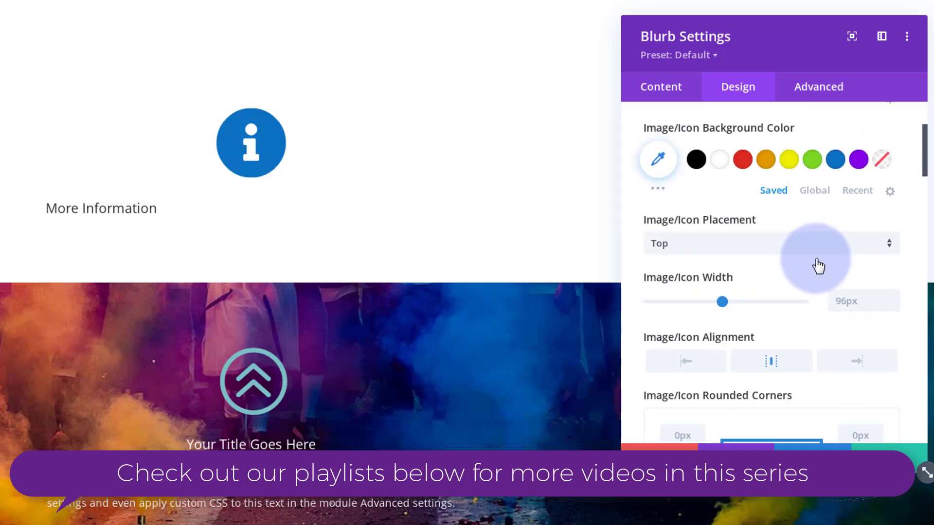
click(836, 300)
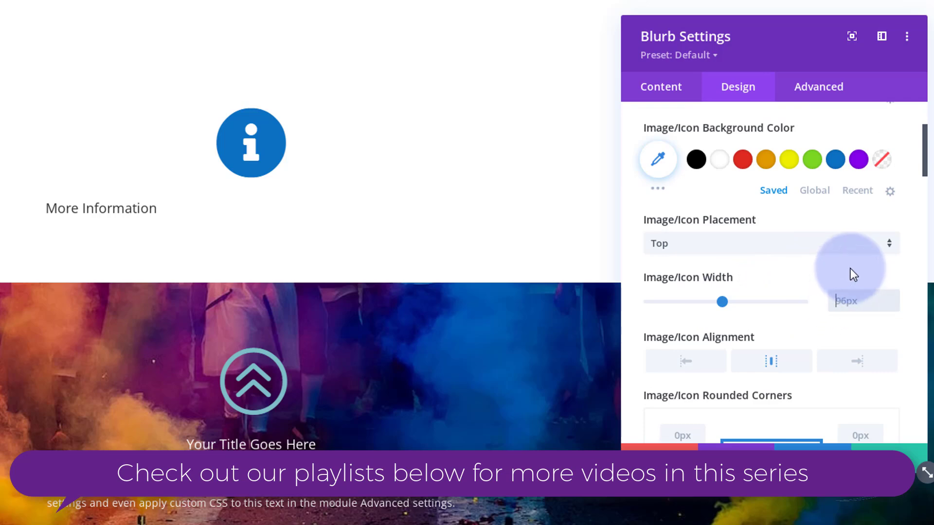
key(ctrl+a)
text(60px)
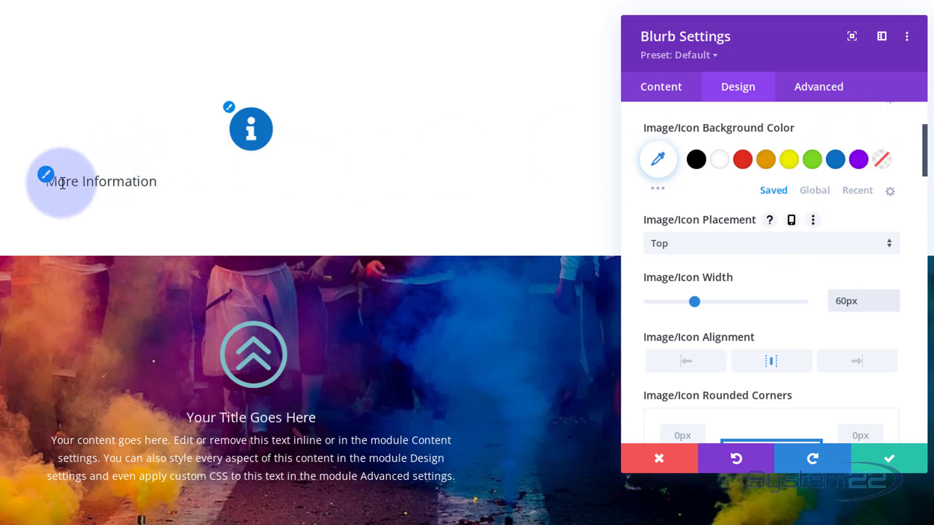
Step: Center the title text of the More Information blurb
click(47, 182)
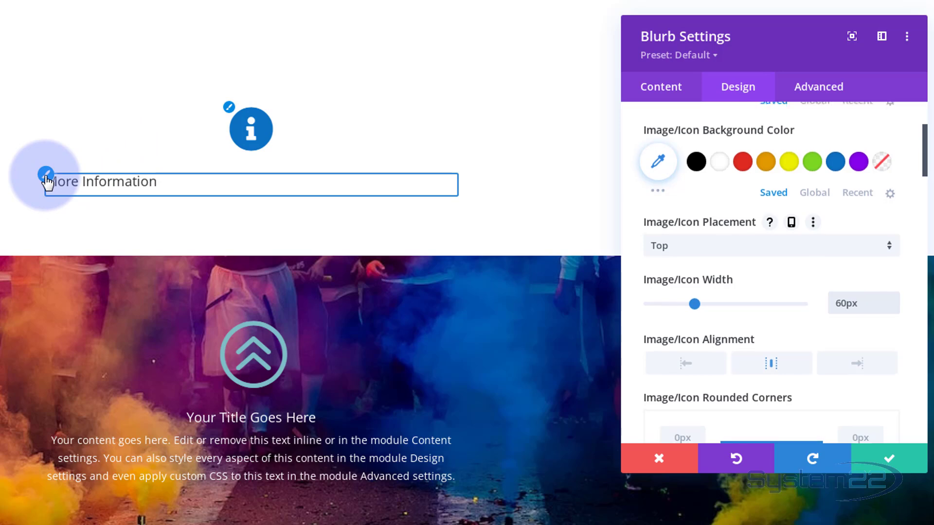
click(761, 189)
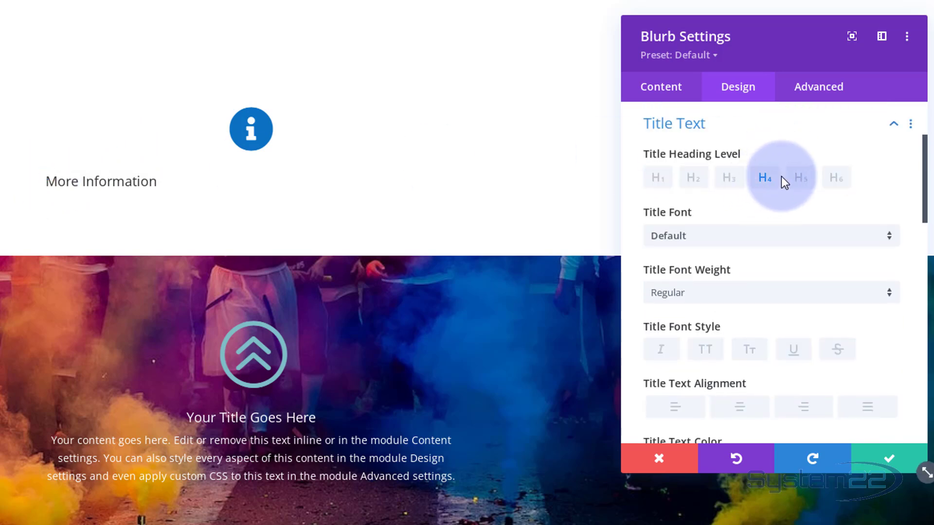
scroll(781, 182, down, 3)
click(741, 258)
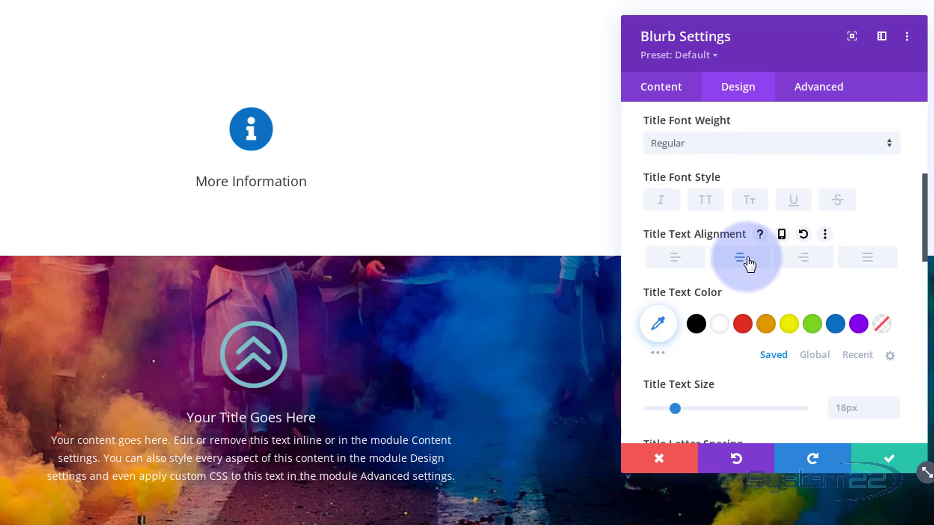
Step: Reduce the blurb's title line height to -0.5em and save the blurb settings
scroll(749, 263, down, 3)
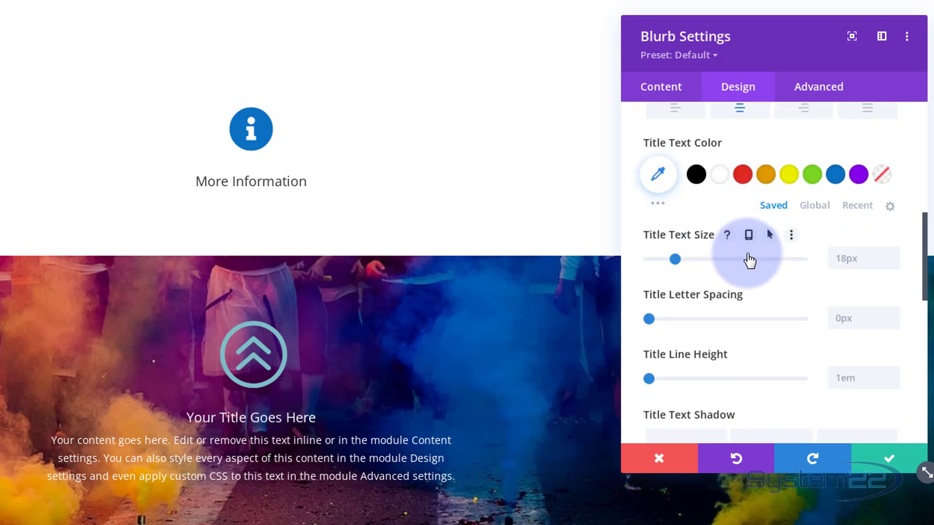
scroll(760, 345, down, 2)
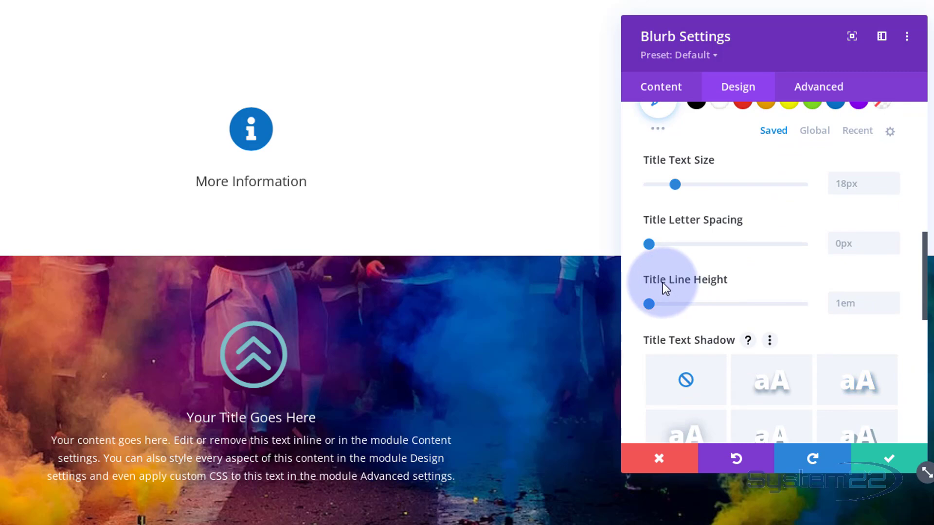
click(891, 307)
click(891, 306)
click(891, 307)
click(891, 307)
click(891, 307)
click(891, 305)
click(891, 305)
click(891, 306)
click(891, 305)
click(891, 305)
click(891, 305)
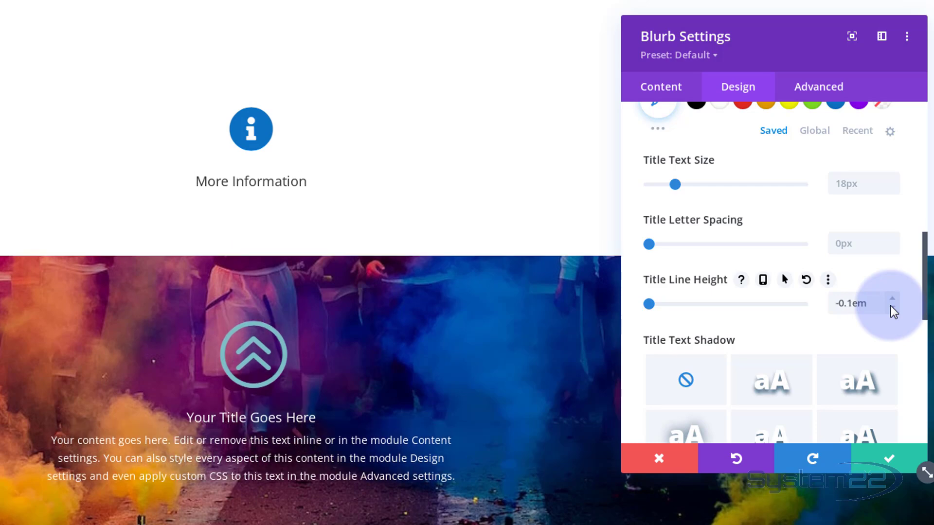
click(891, 305)
click(891, 305)
click(890, 305)
click(891, 306)
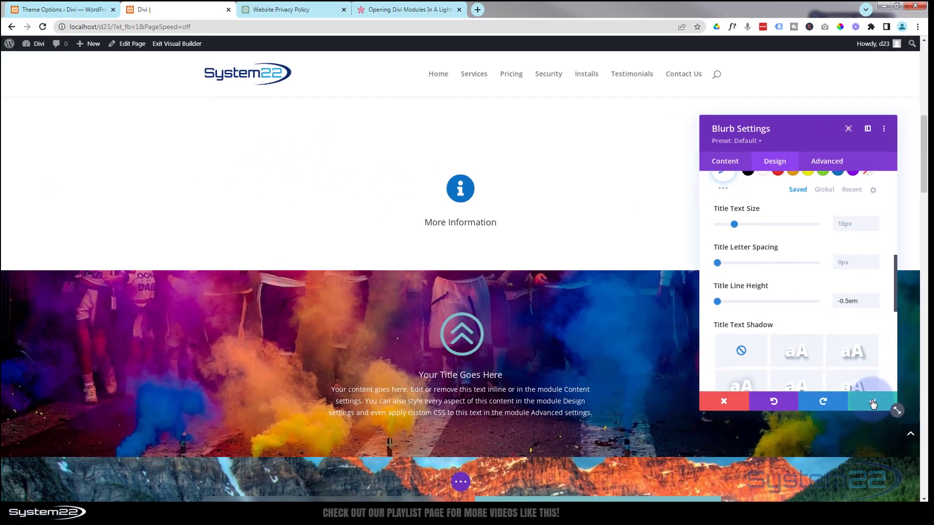
click(889, 458)
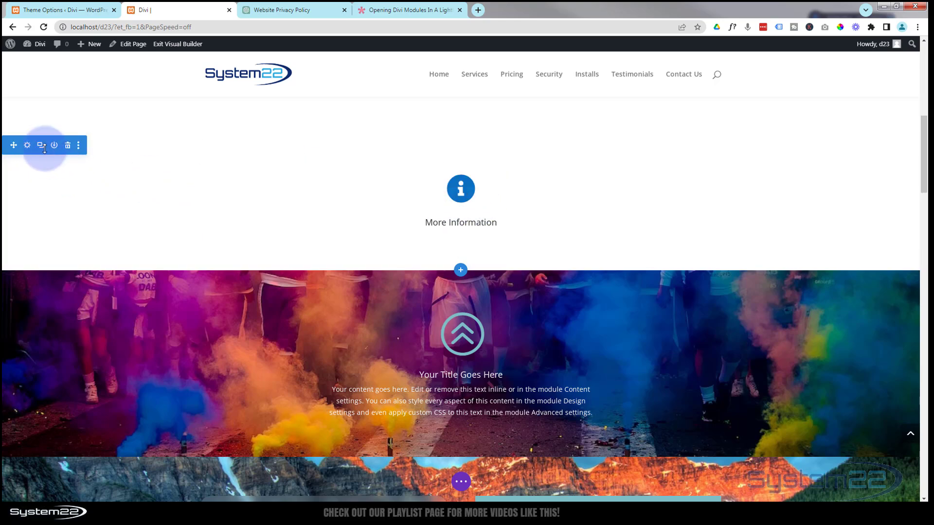
Step: Give the section containing the information blurb a dark #242424 background color
click(28, 149)
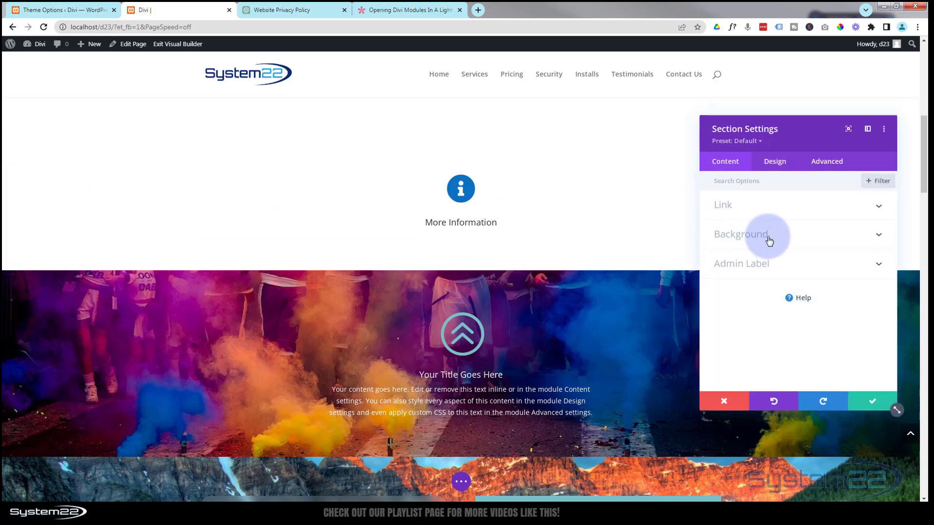
click(768, 238)
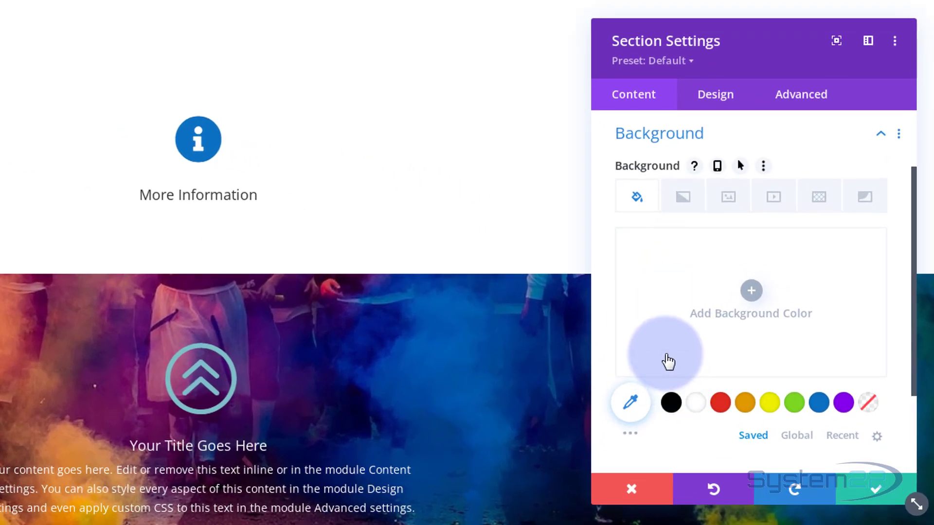
scroll(721, 331, down, 2)
click(632, 357)
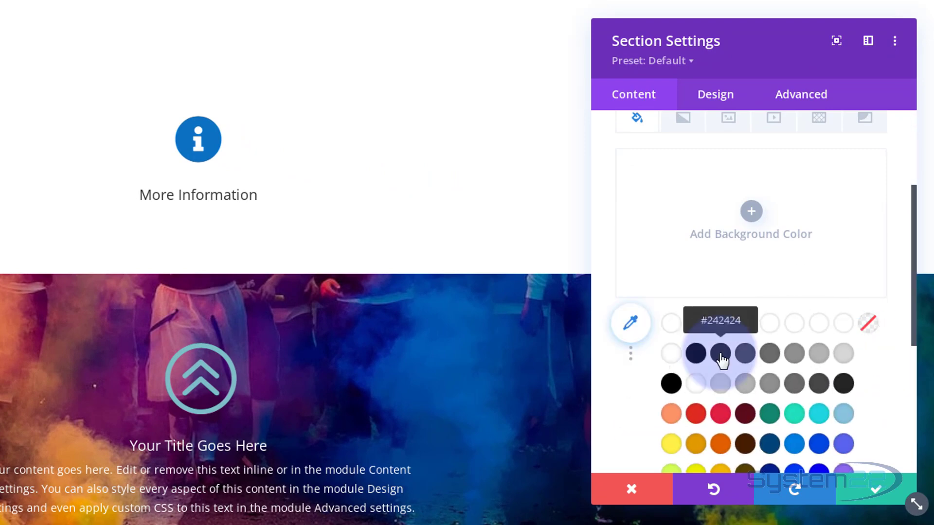
click(720, 354)
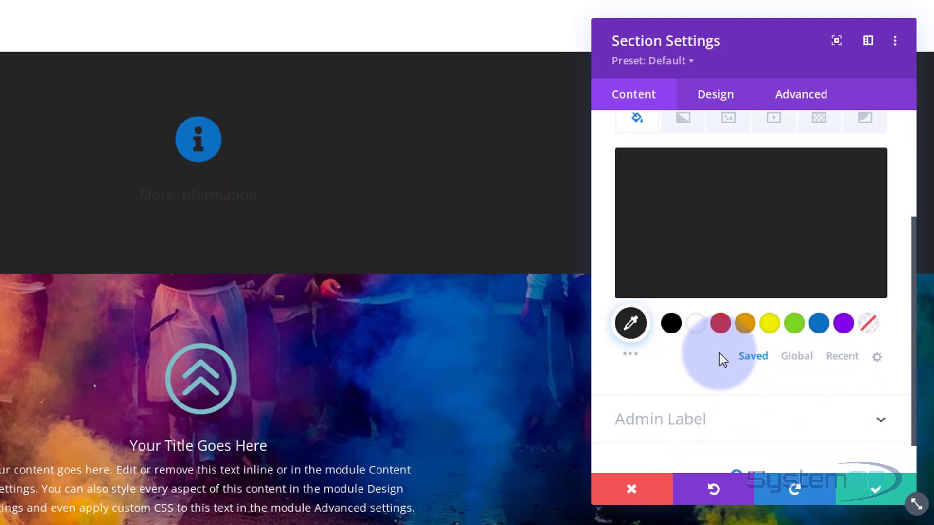
Step: Set the section's top and bottom padding to 0px, linking both values, and save the section settings
click(724, 97)
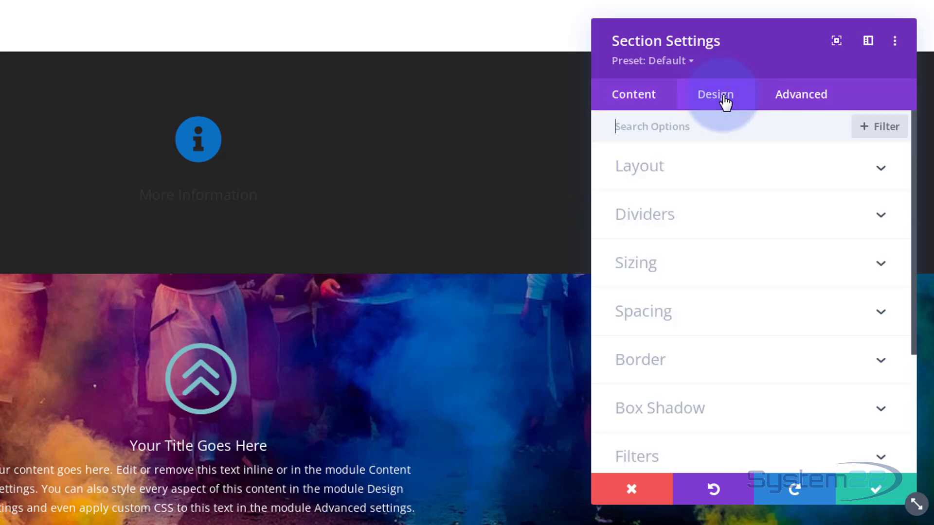
click(725, 308)
click(643, 287)
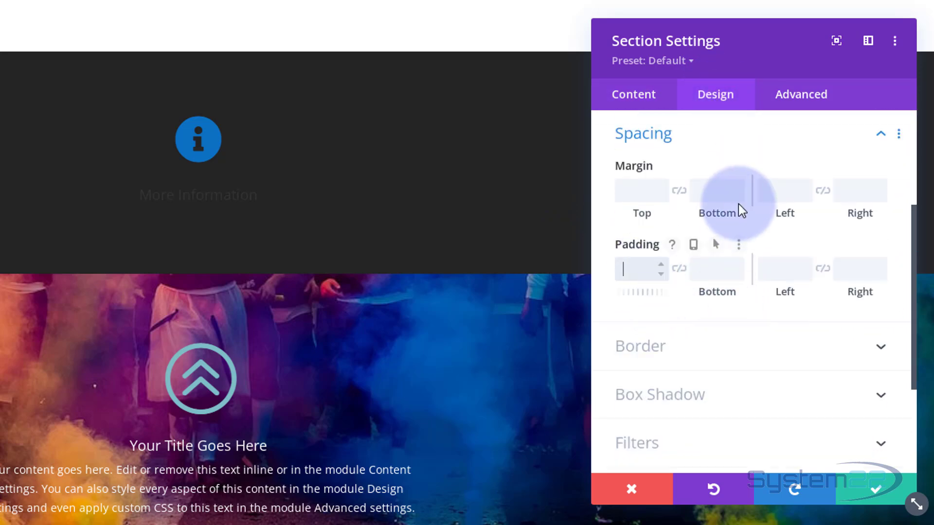
text(0px)
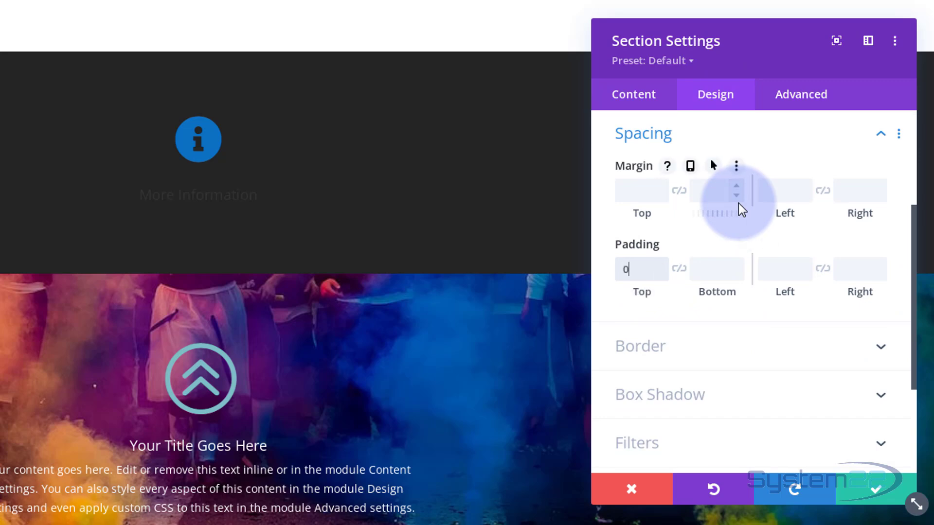
click(678, 270)
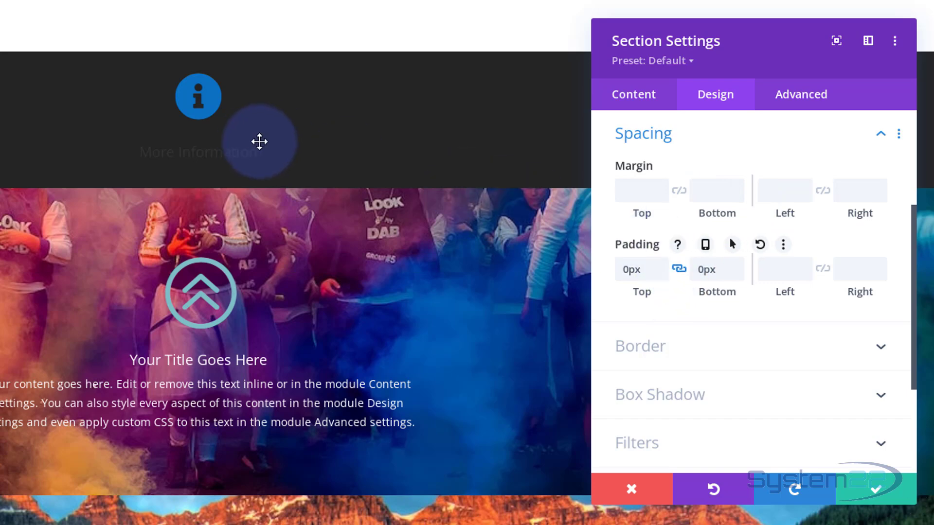
click(878, 493)
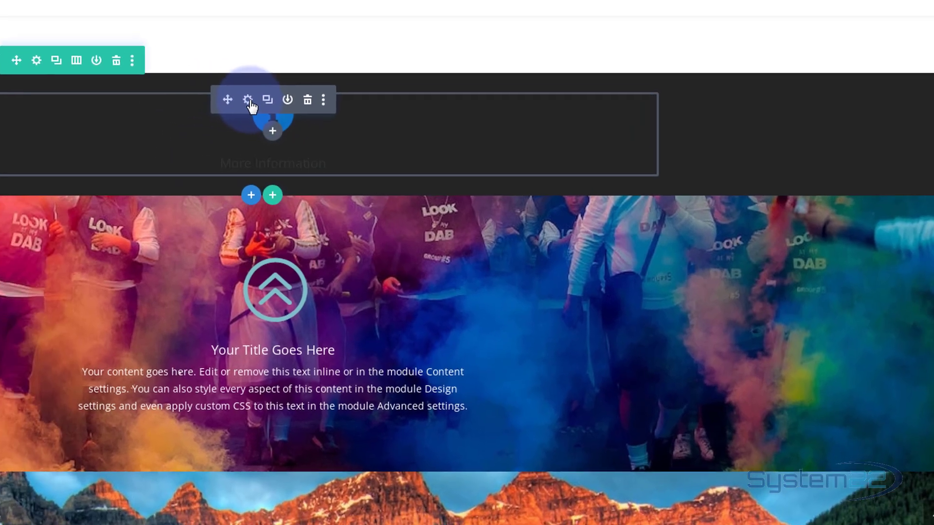
Step: Change the More Information blurb's title text color to white (#ffffff) and save the blurb
click(248, 101)
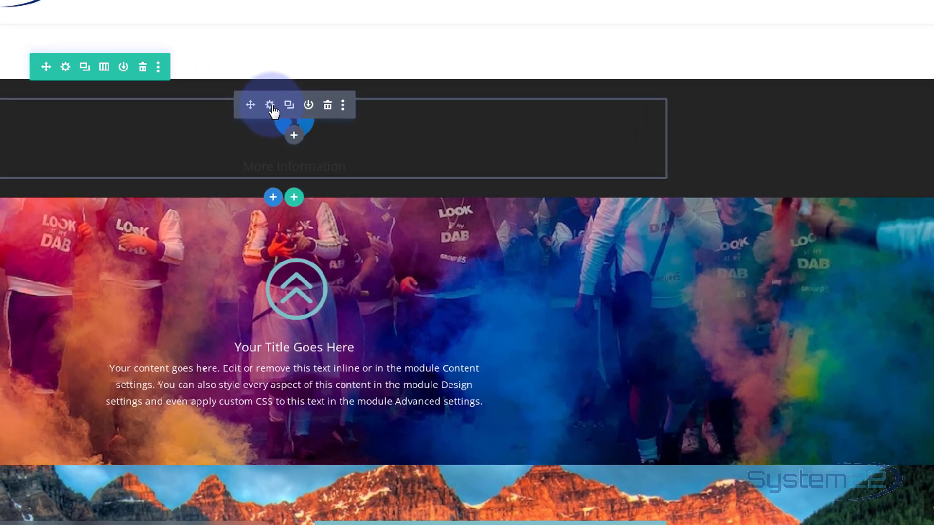
click(104, 160)
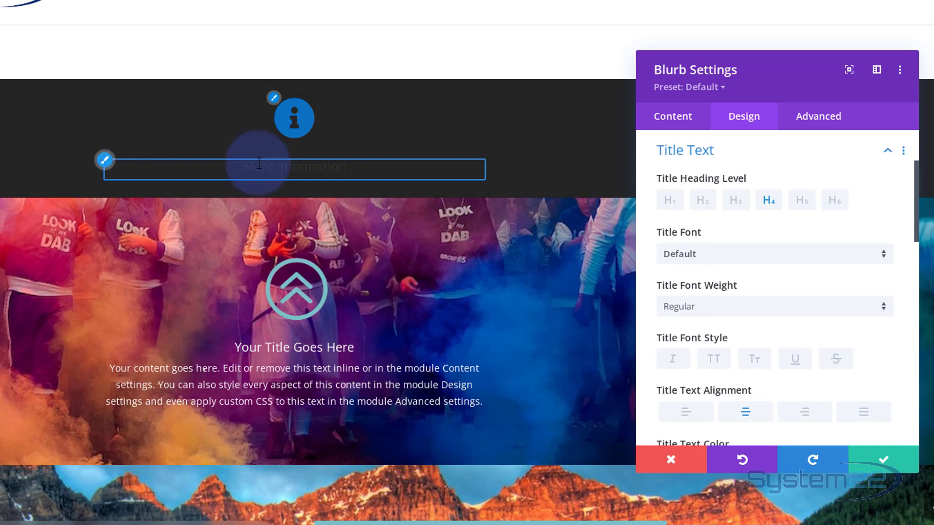
scroll(749, 279, down, 1)
scroll(749, 280, down, 4)
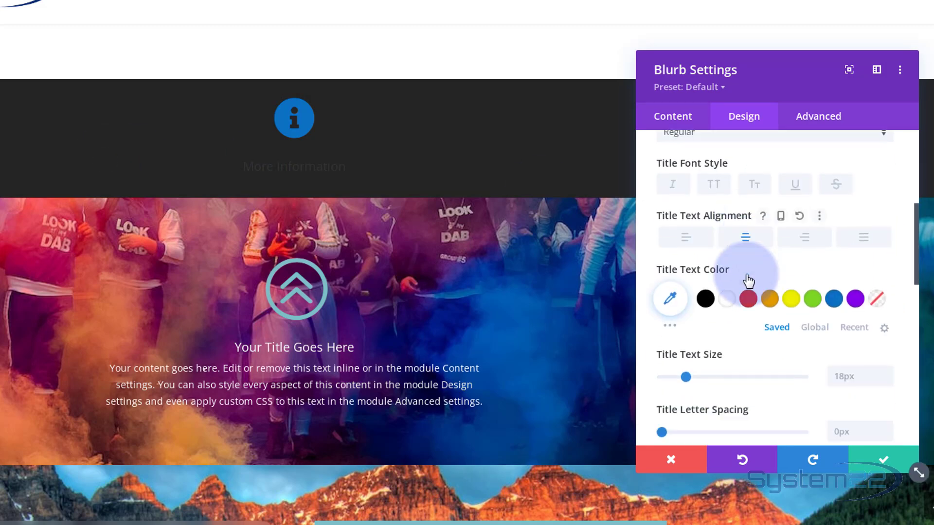
click(727, 267)
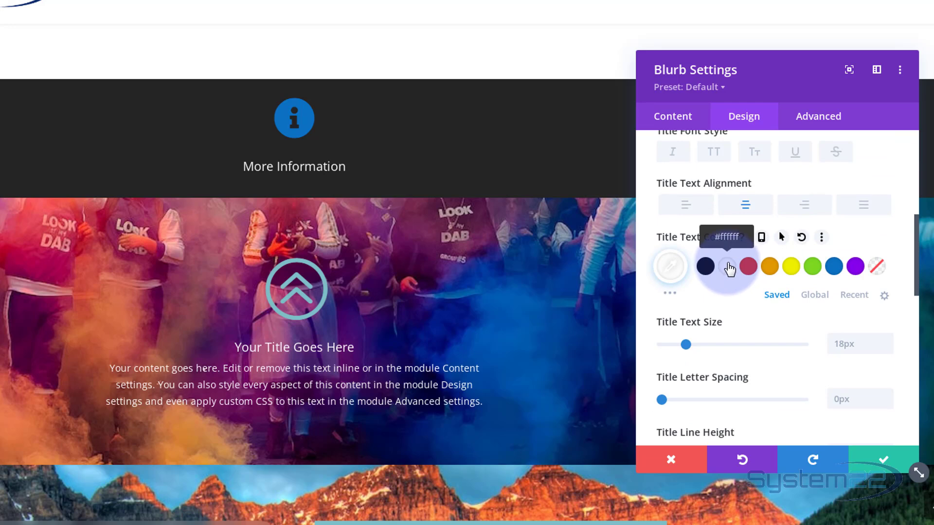
click(888, 459)
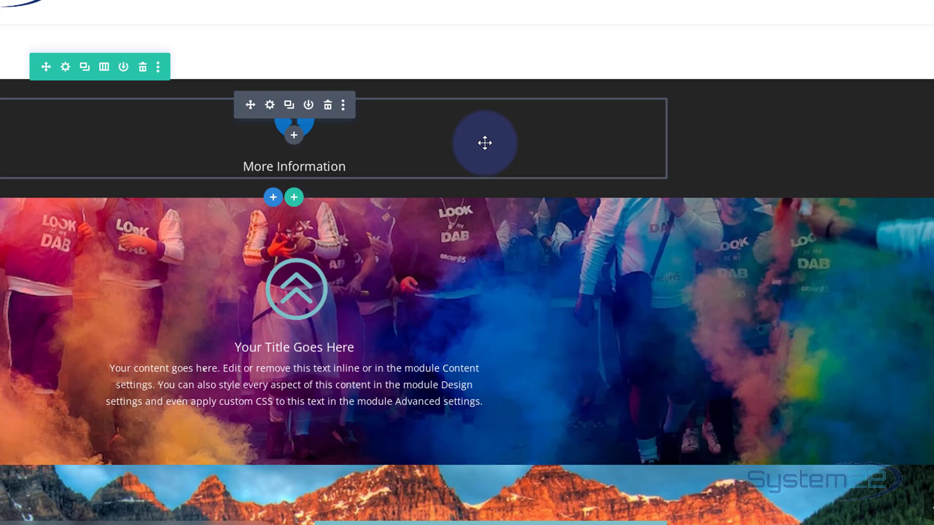
Step: Insert a regular section with a row of two equal columns below the dark information section
drag(485, 142, 443, 131)
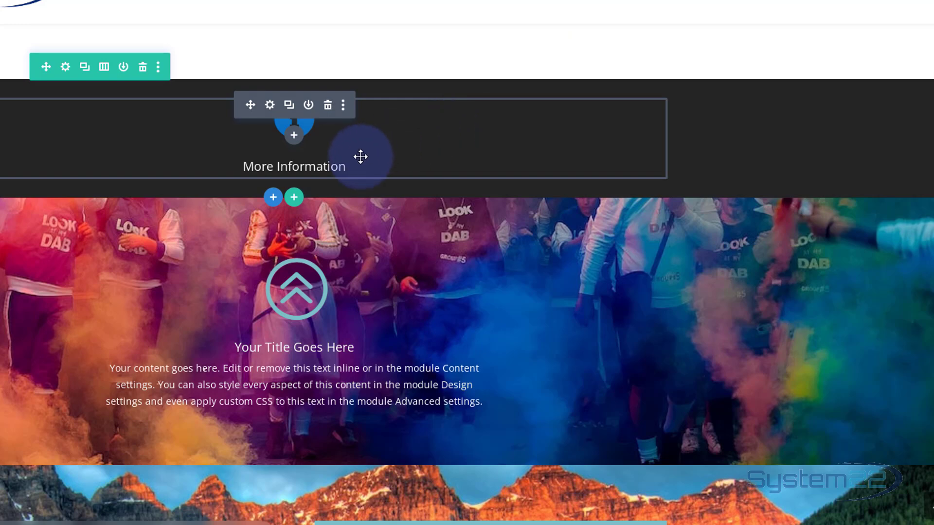
click(273, 198)
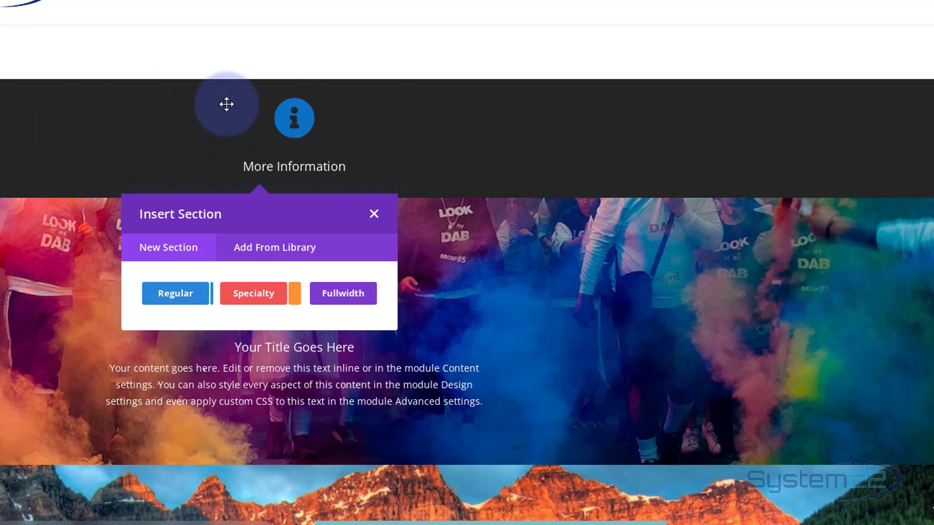
click(190, 295)
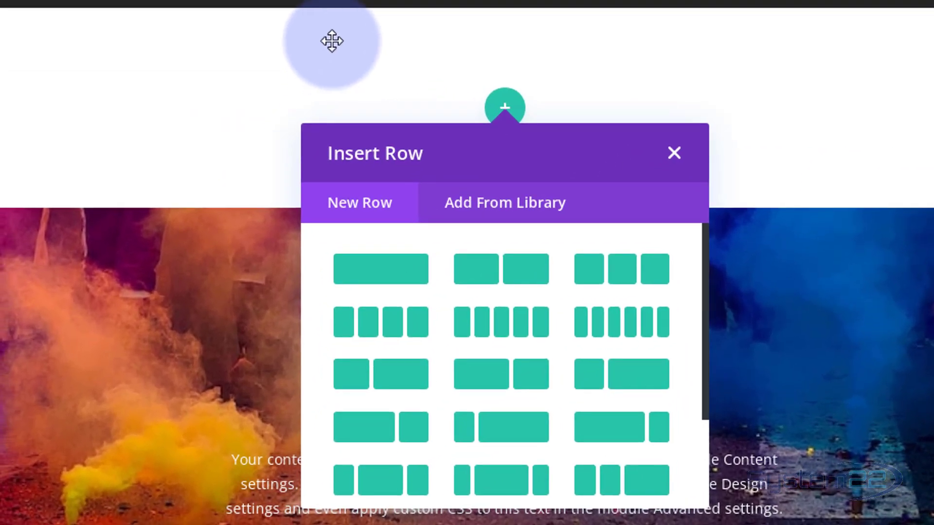
click(517, 278)
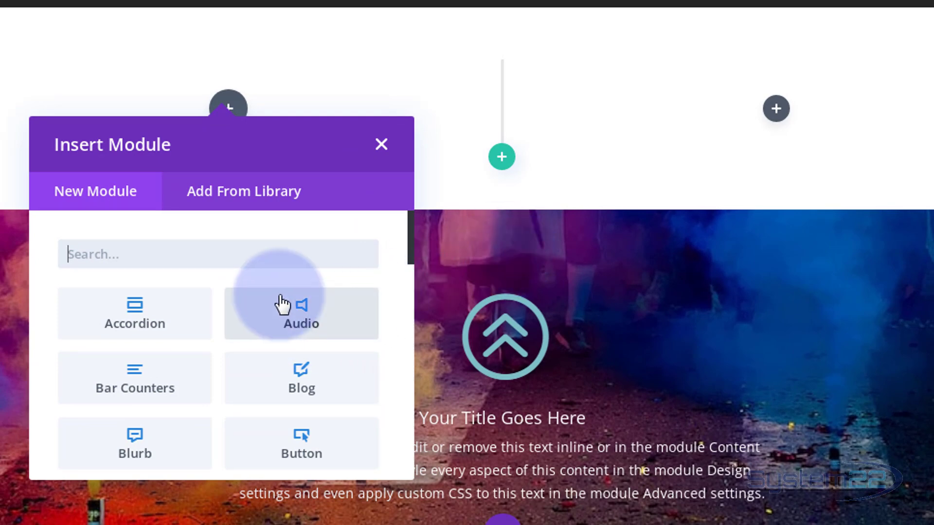
Step: Add a Call To Action module to the new row's first column and title it "Divi Privacy"
scroll(281, 304, down, 4)
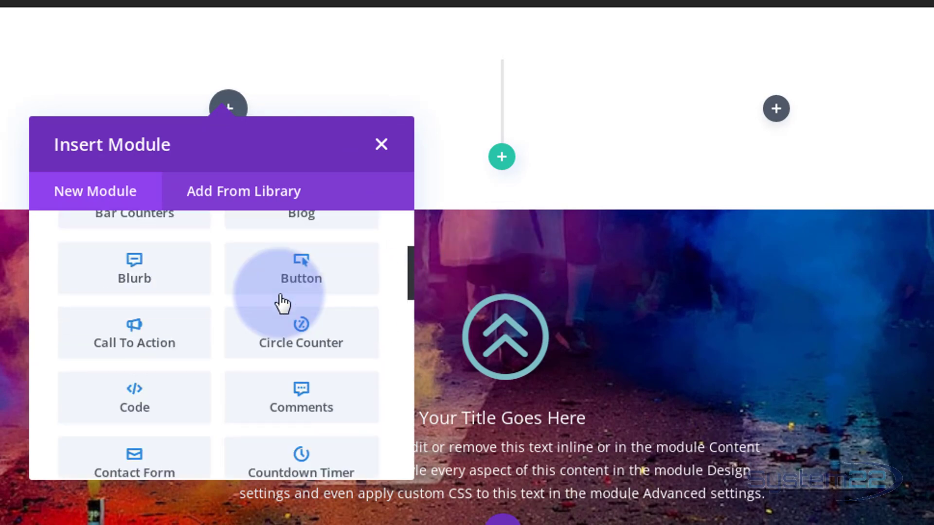
click(164, 319)
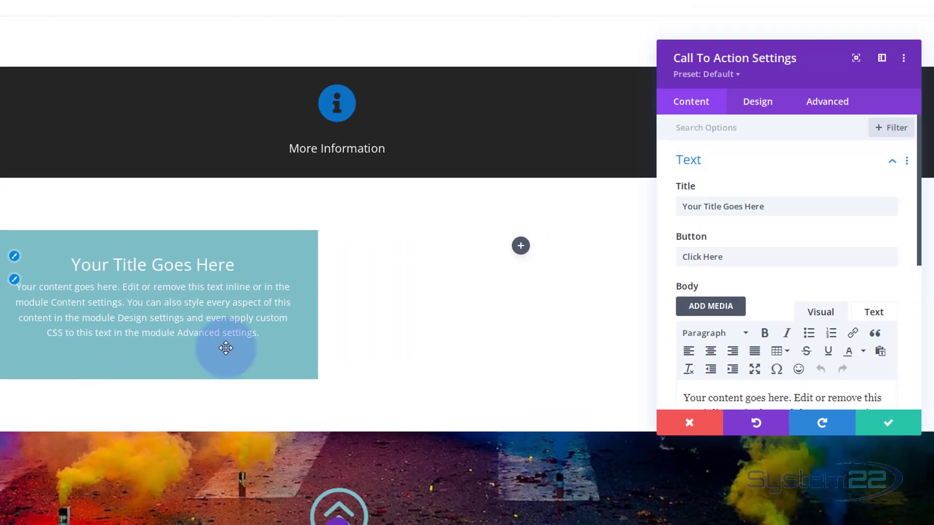
drag(775, 205, 643, 203)
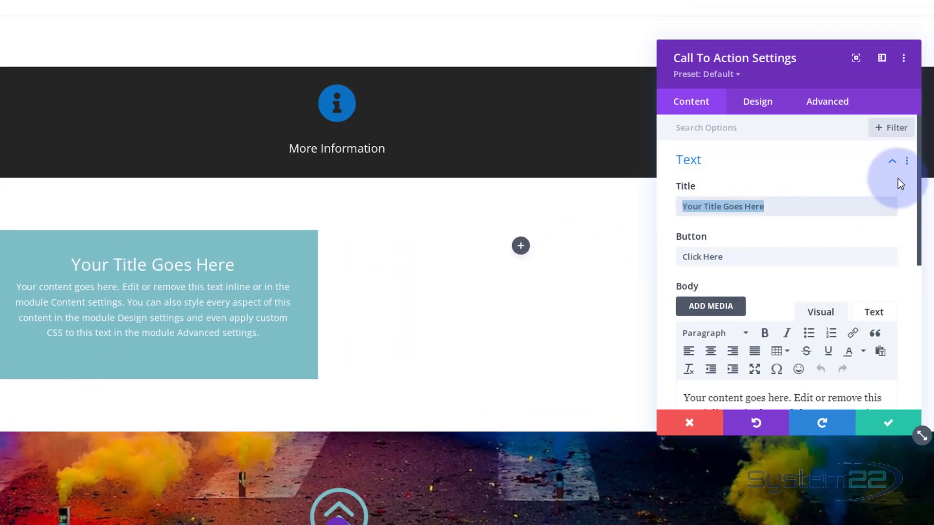
text(Divi Privacy)
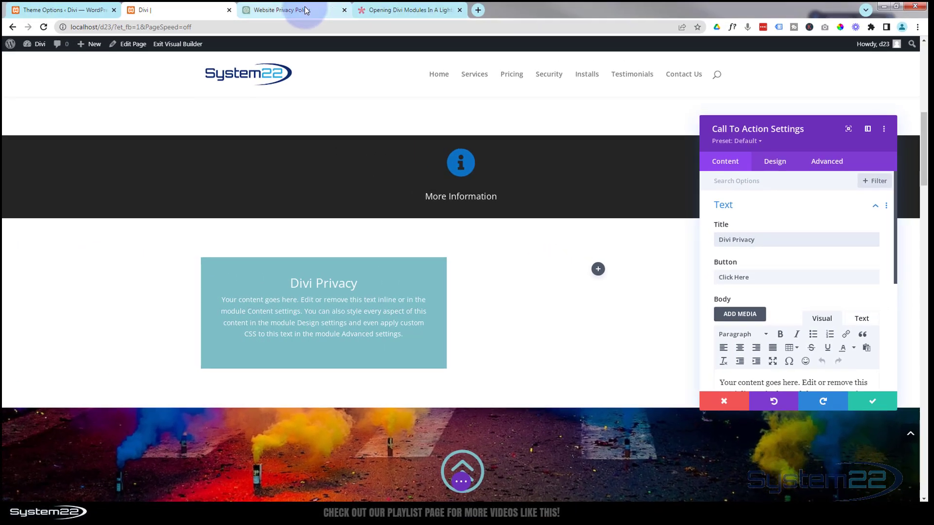
Step: Replace the Divi Privacy module's placeholder body with the 100-word generic privacy policy generated in ChatGPT, starting "Our website values the privacy of its users"
click(305, 10)
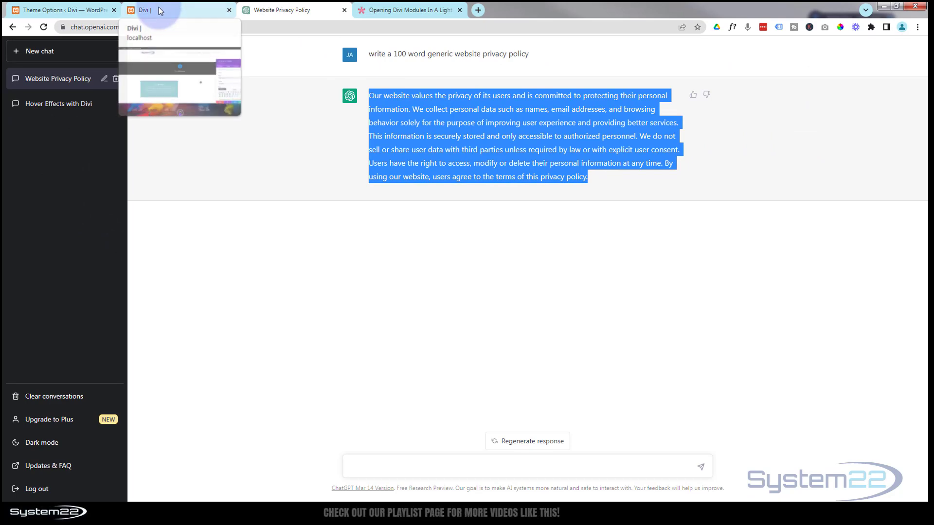
click(159, 7)
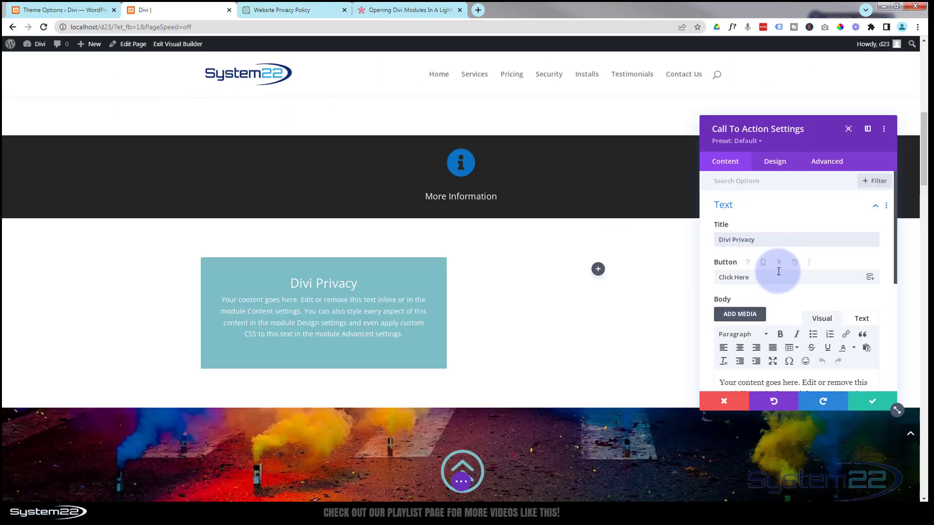
scroll(777, 271, down, 3)
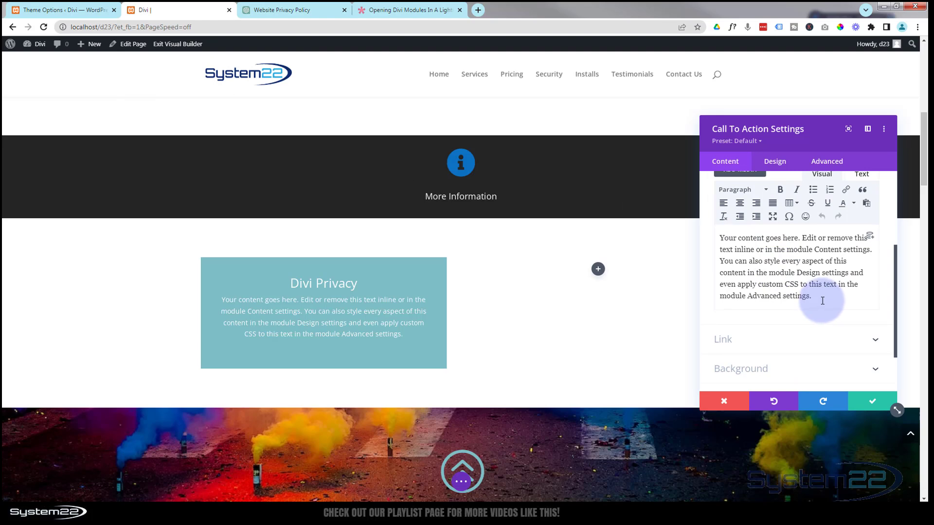
drag(821, 300, 713, 238)
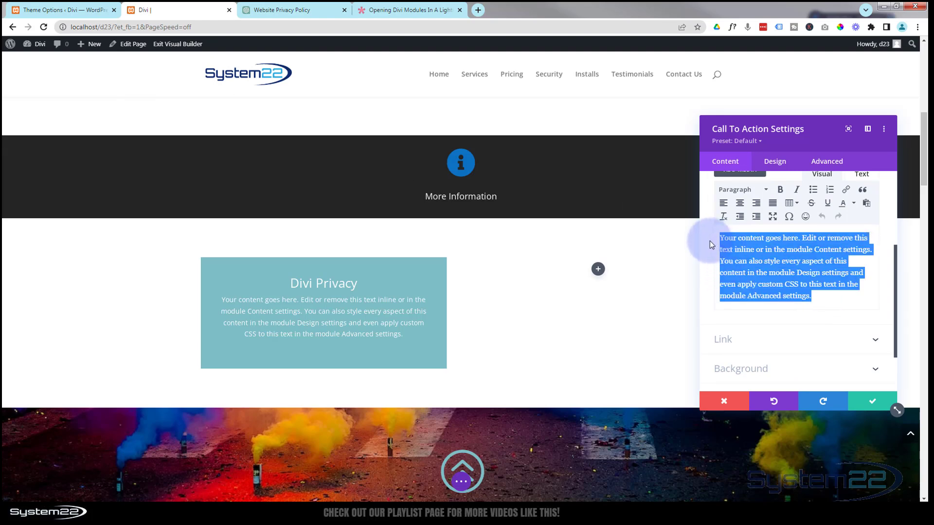
text(Our website values the privacy of its users and is committed to protecting their personal information. We collect personal data such as names, email addresses, and browsing behavior solely for the purpose of improving user experience and providing better services. This information is securely stored and only accessible to authorized personnel. We do not sell or share user data with third parties unless required by law or with explicit user consent. Users have the right to access, modify or delete their personal information at any time. By using our website, users agree to the terms of this privacy policy.)
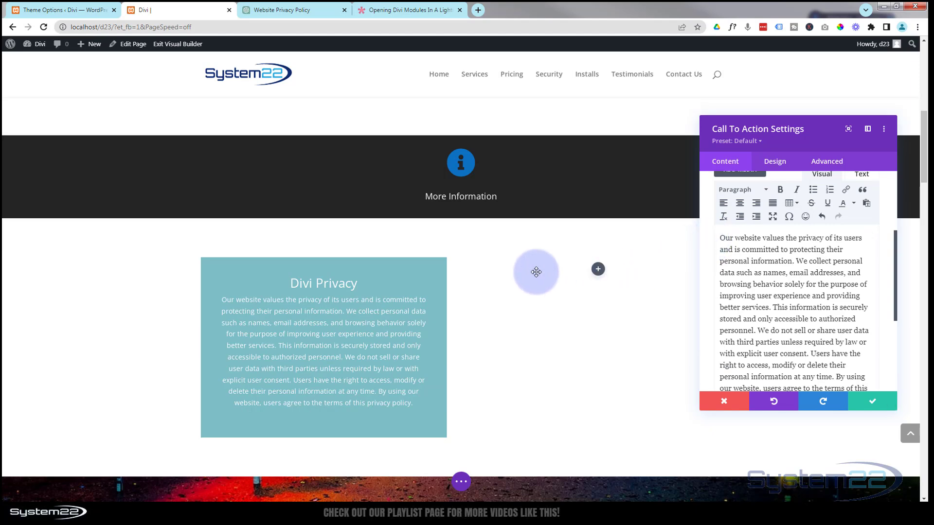
Step: Set the Divi Privacy call to action's background color to blue (#0c71c3) and save the module
scroll(537, 272, down, 2)
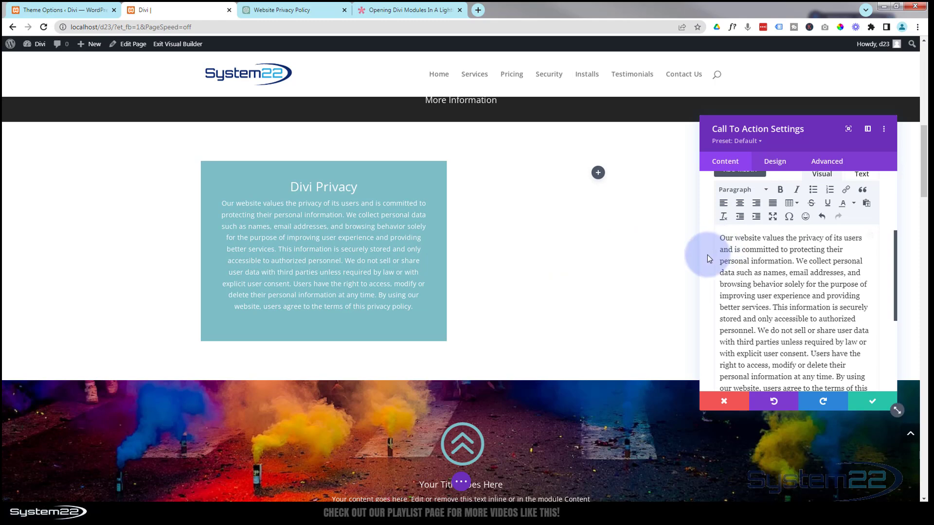
scroll(707, 255, down, 4)
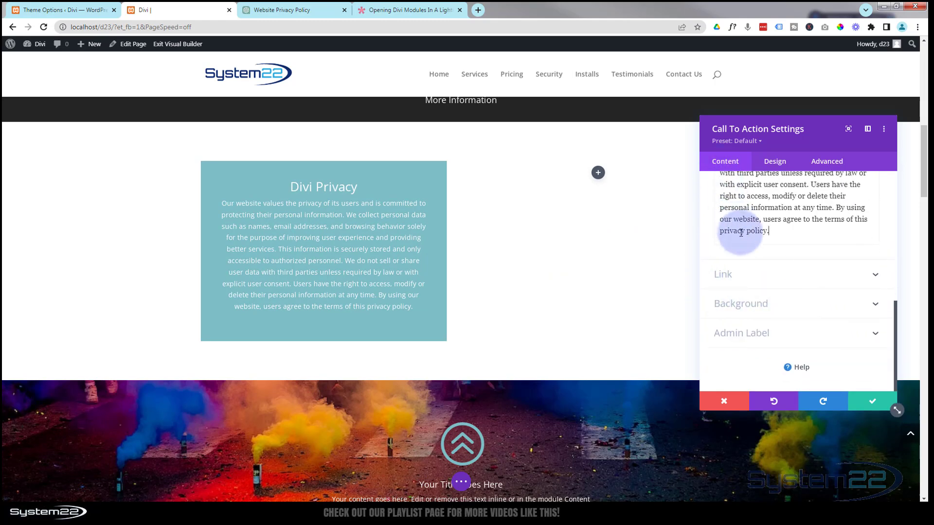
click(780, 306)
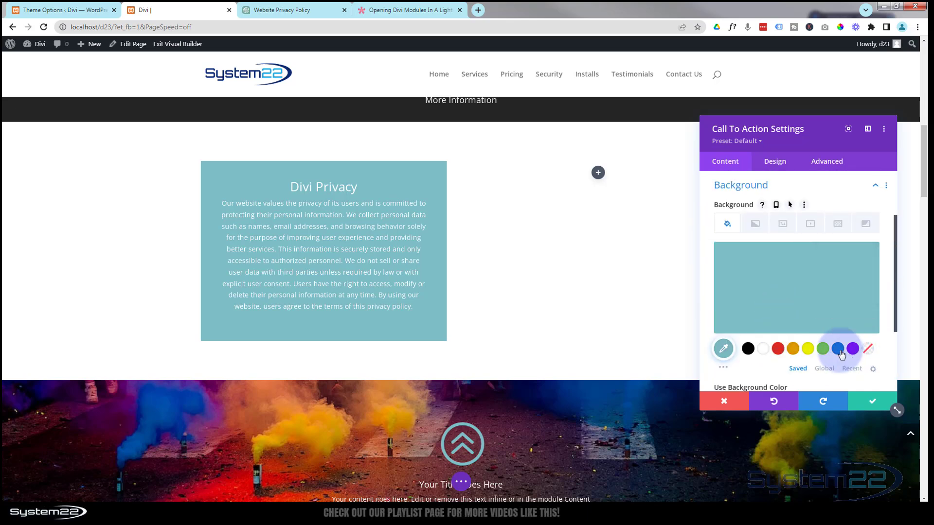
click(837, 348)
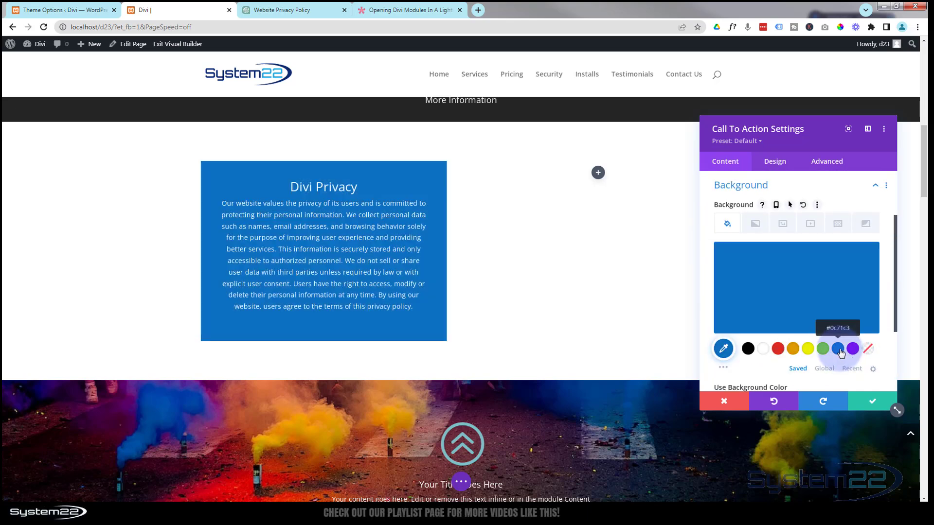
click(872, 401)
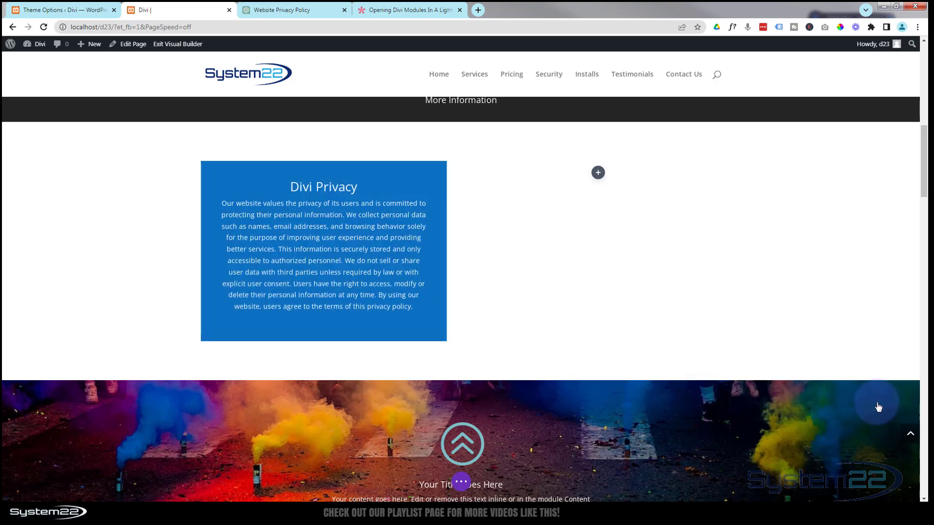
Step: Add a Video module with its default video to the row's second column and save it
click(598, 173)
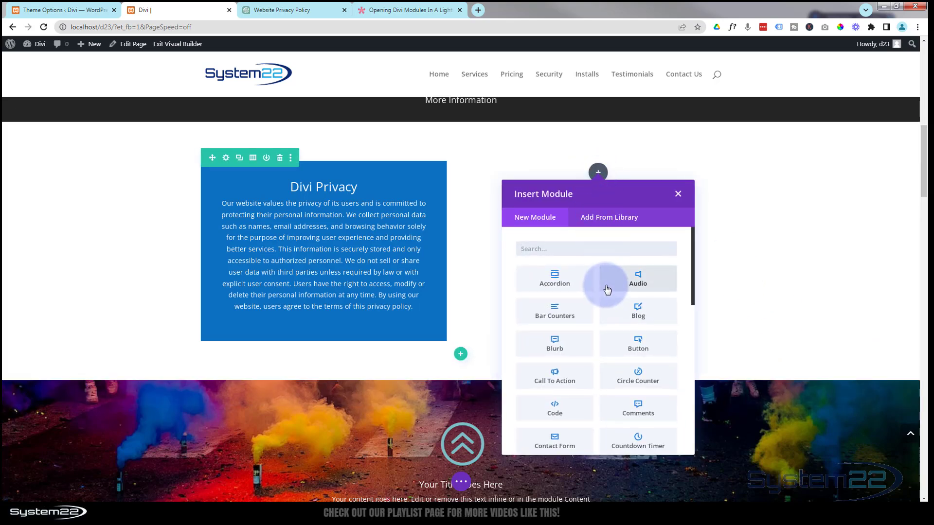
scroll(606, 290, down, 10)
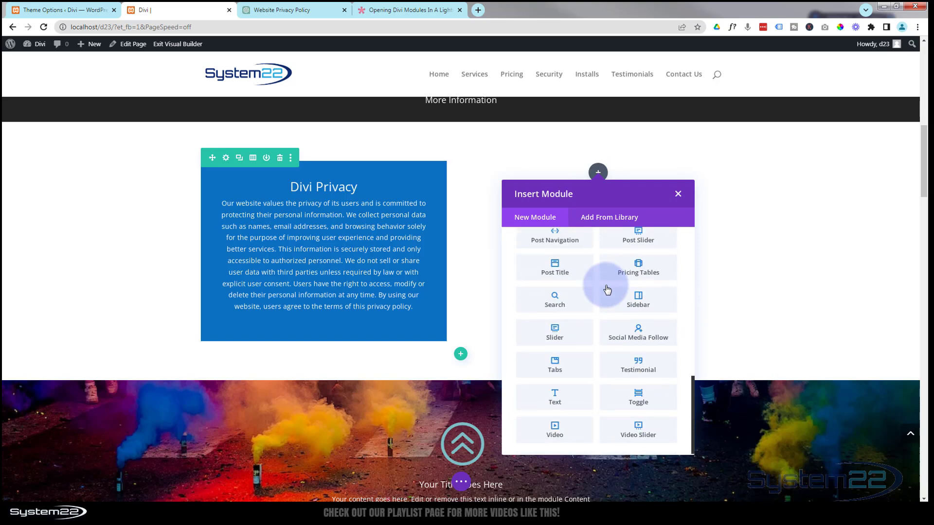
click(553, 428)
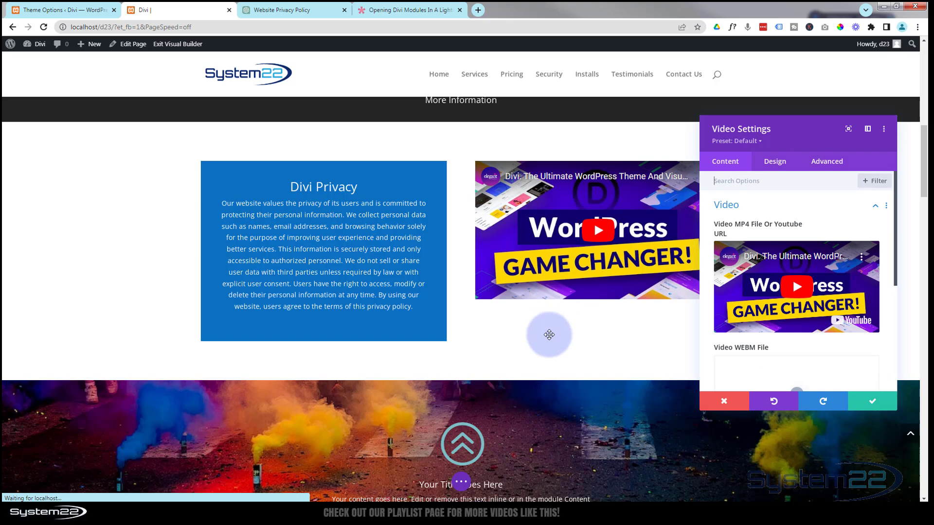
click(878, 405)
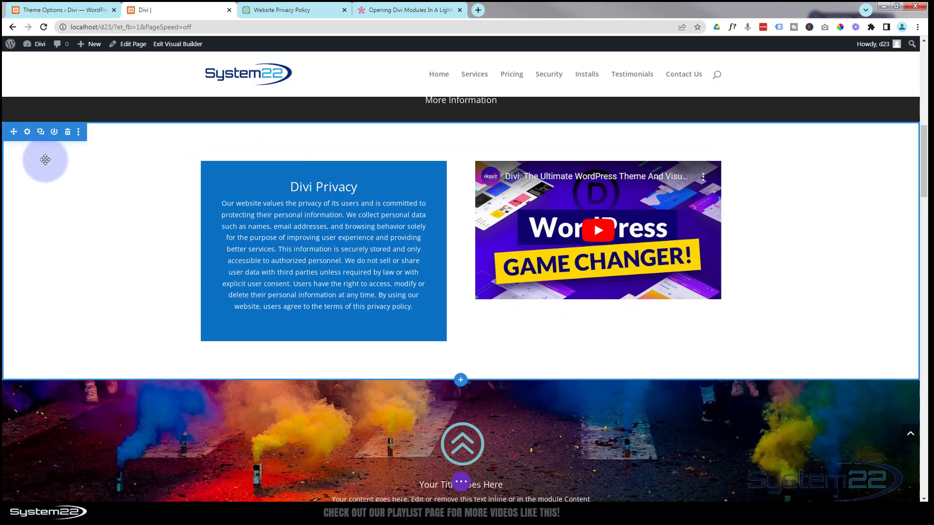
Step: Give the section holding the privacy text and video a black background with slightly reduced opacity, and save the section settings
click(28, 135)
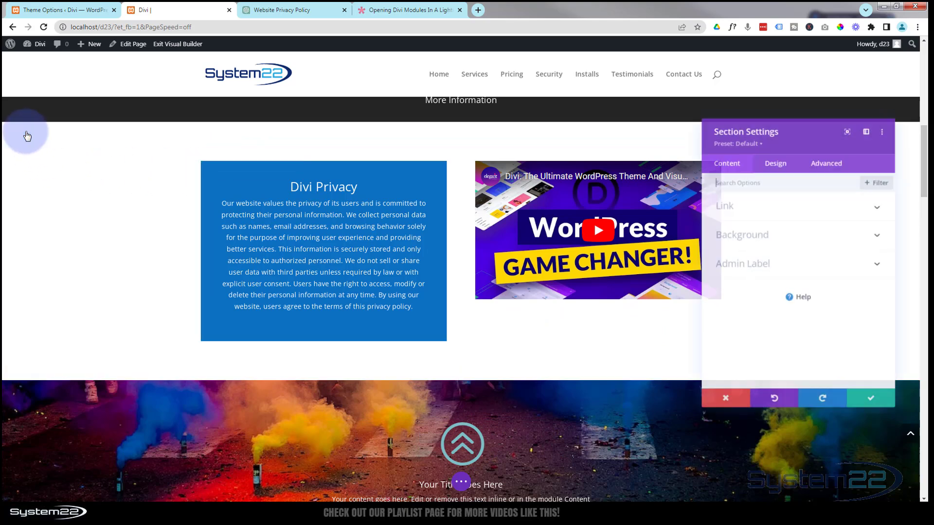
click(802, 238)
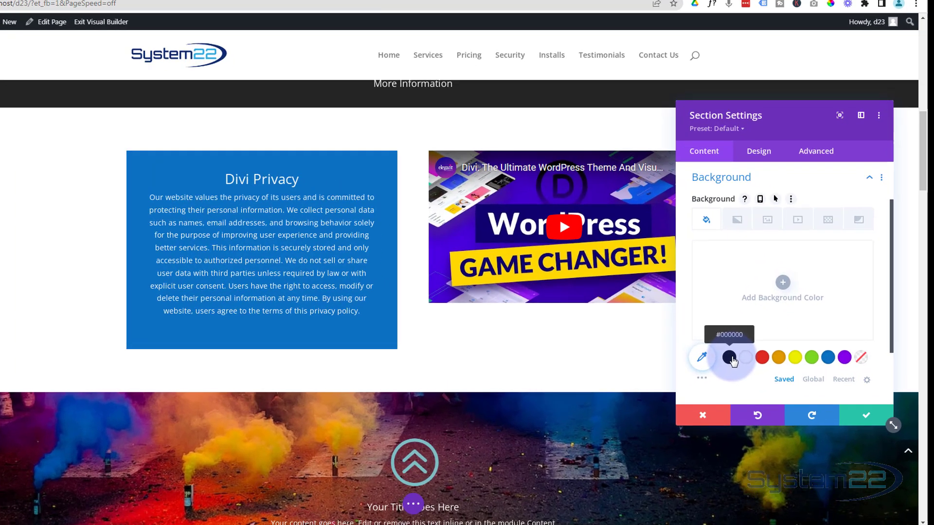
click(749, 350)
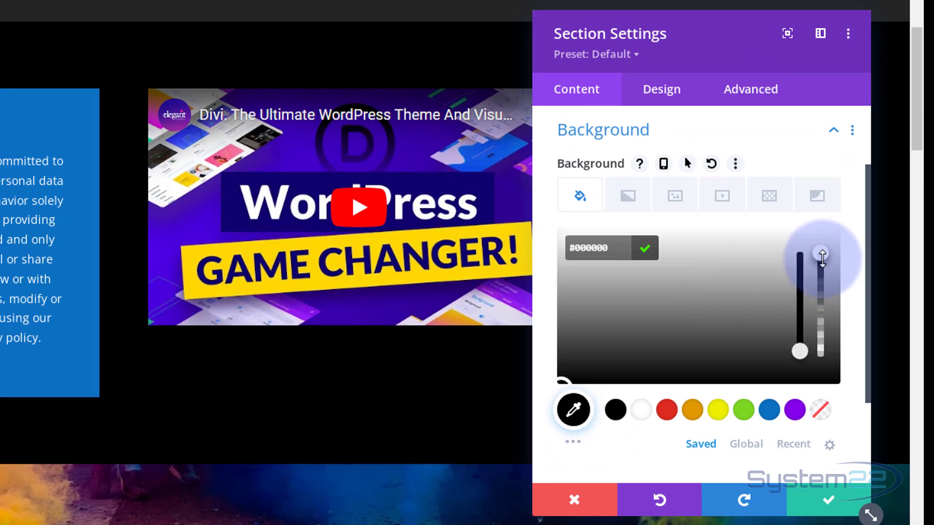
drag(823, 261, 824, 273)
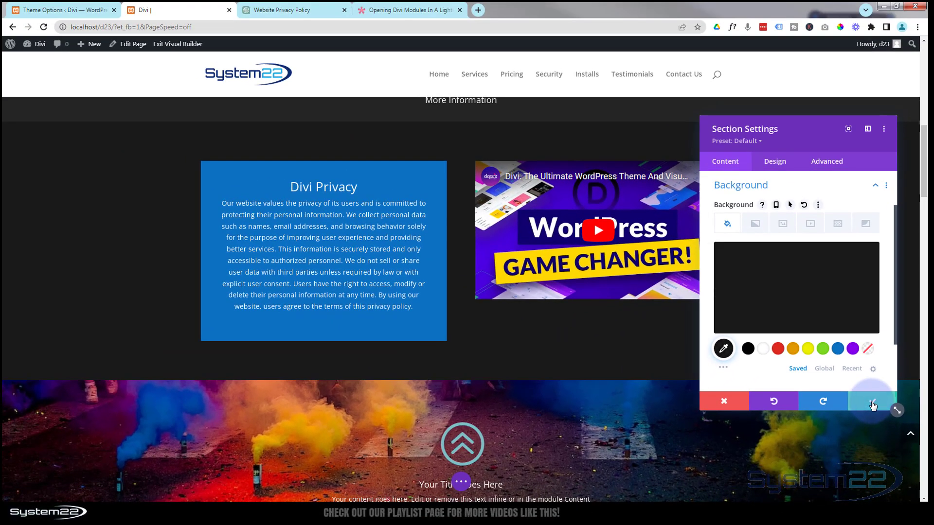
click(857, 423)
scroll(411, 368, up, 3)
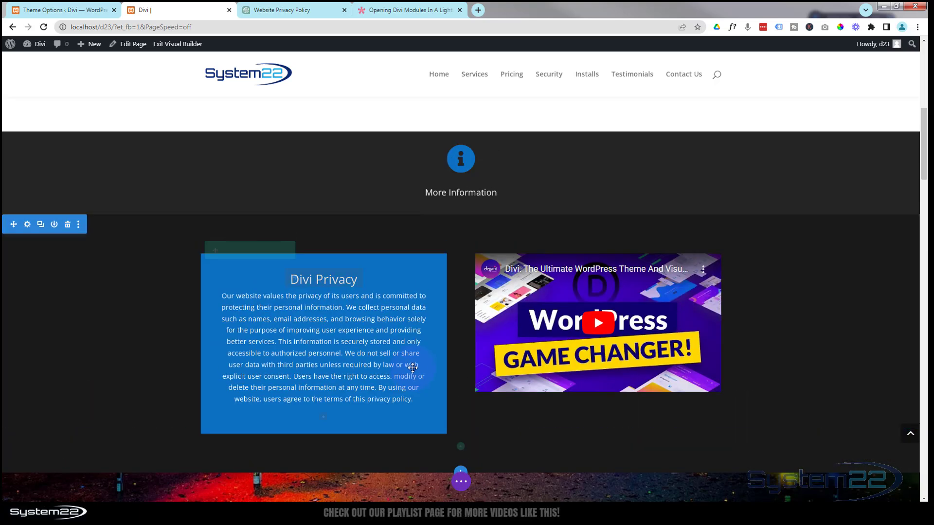
scroll(413, 368, down, 1)
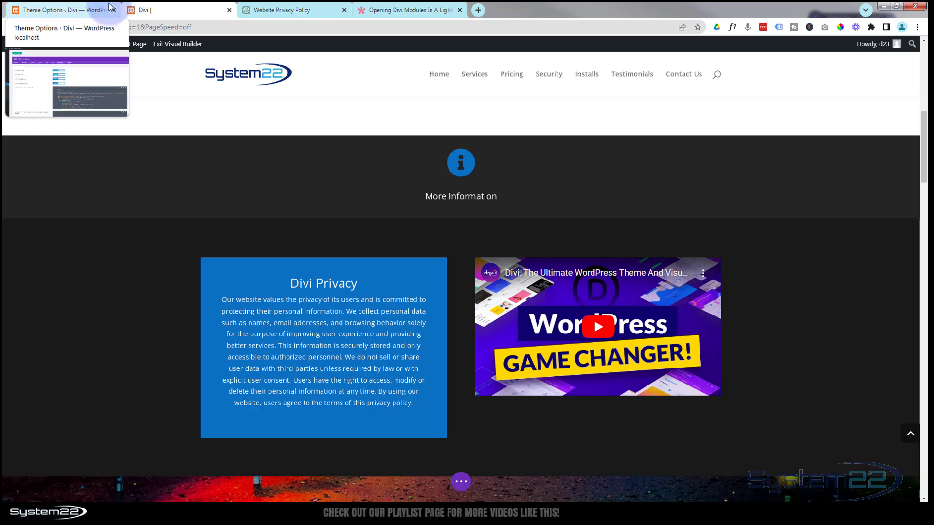
Step: Switch to the Elegant Themes article on opening Divi modules in a lightbox and copy its complete Custom CSS code block
click(409, 9)
click(314, 26)
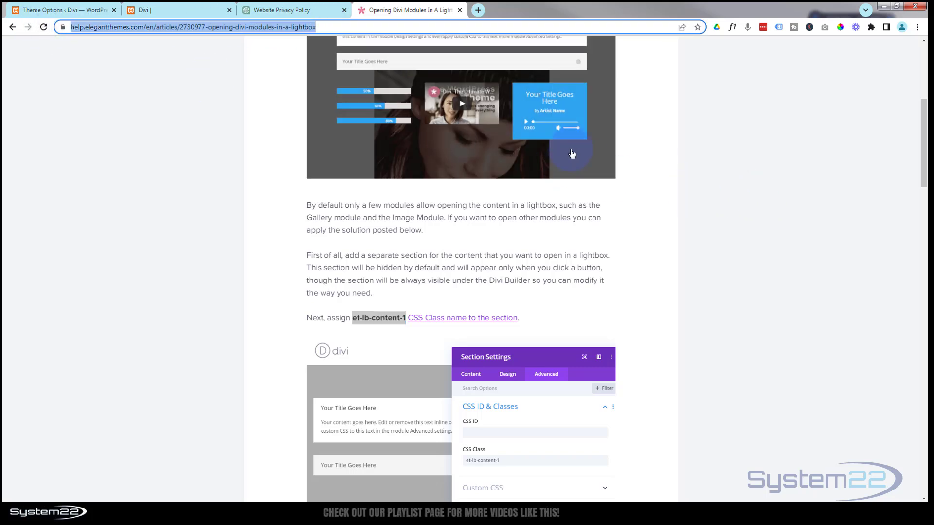
click(714, 133)
scroll(716, 133, down, 2)
scroll(716, 136, down, 1)
scroll(716, 133, down, 10)
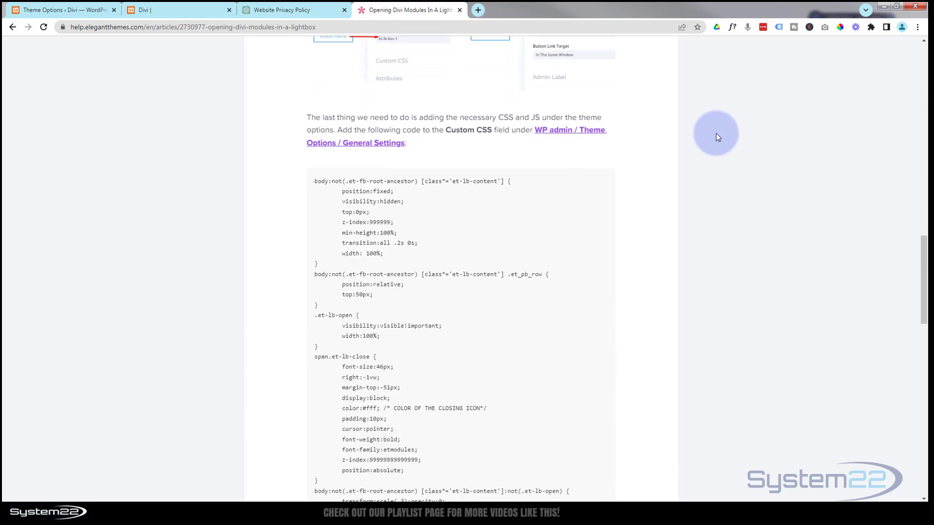
scroll(716, 133, down, 2)
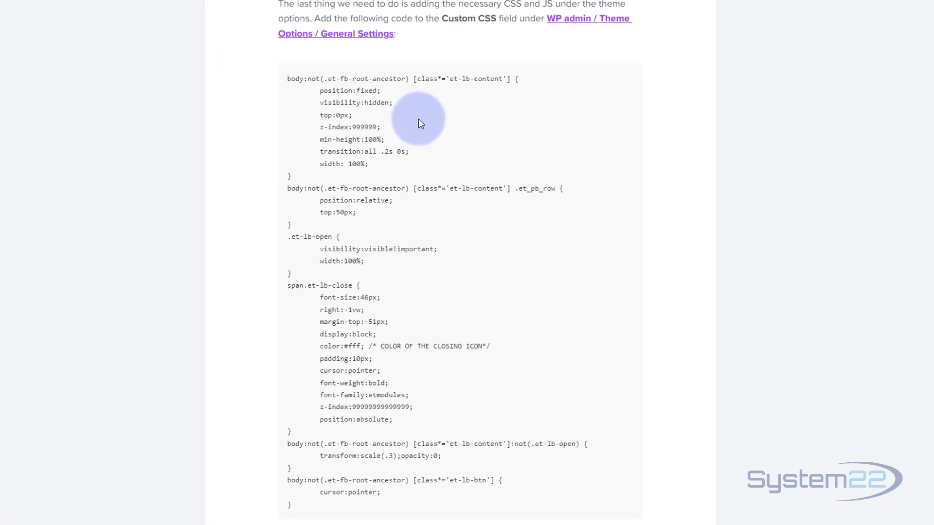
drag(267, 24, 372, 521)
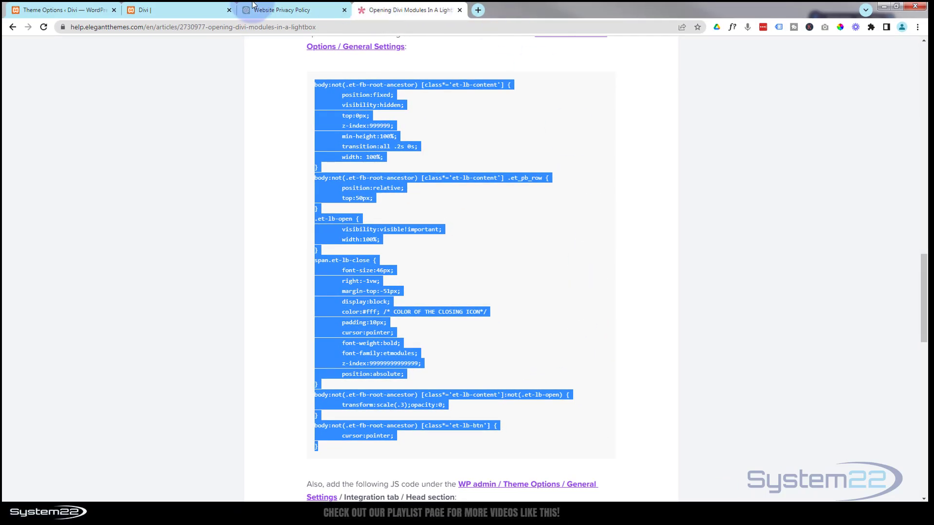
Step: Switch to the Divi Theme Options and insert five blank lines at the start of the general Custom CSS
click(54, 14)
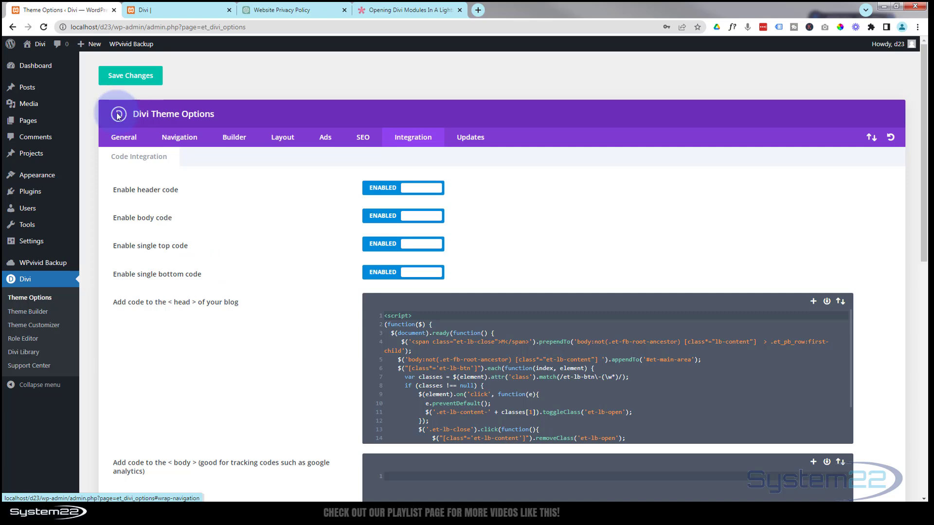
click(124, 139)
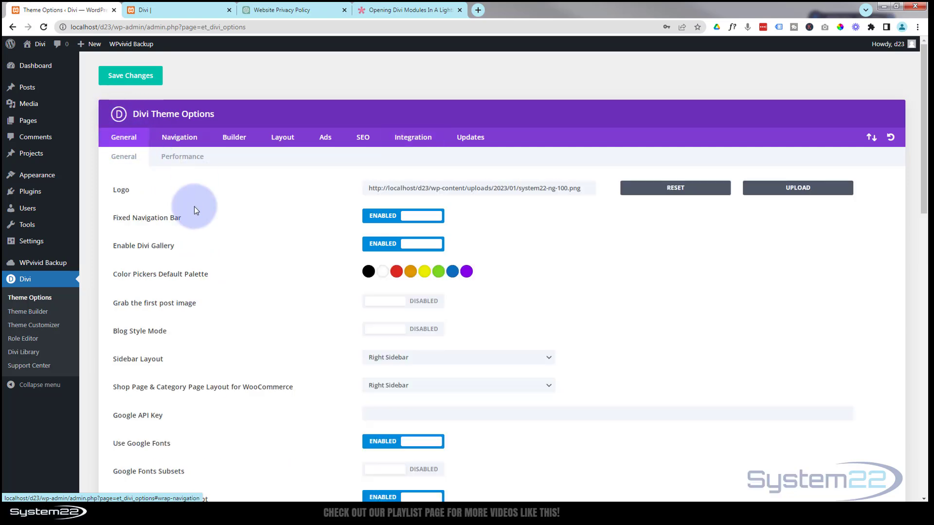
scroll(244, 180, down, 3)
scroll(244, 180, down, 15)
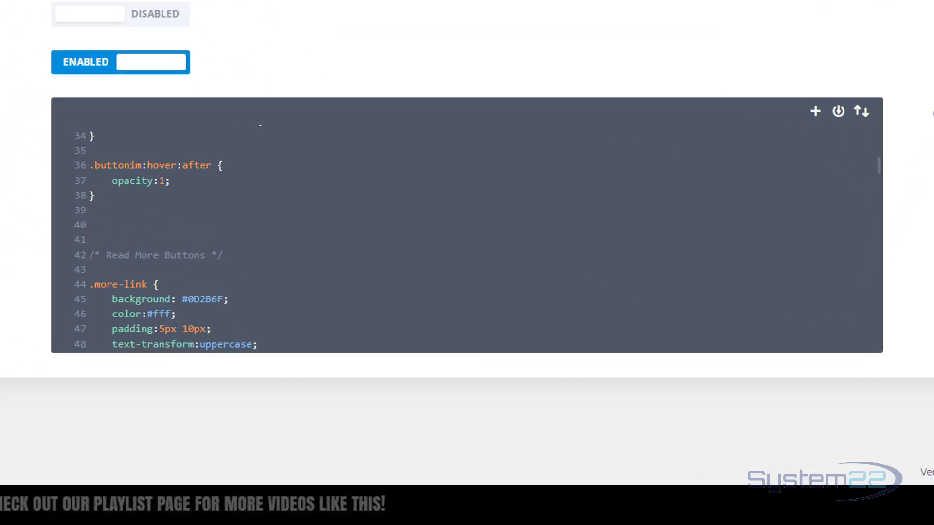
scroll(632, 231, up, 1)
scroll(628, 223, up, 10)
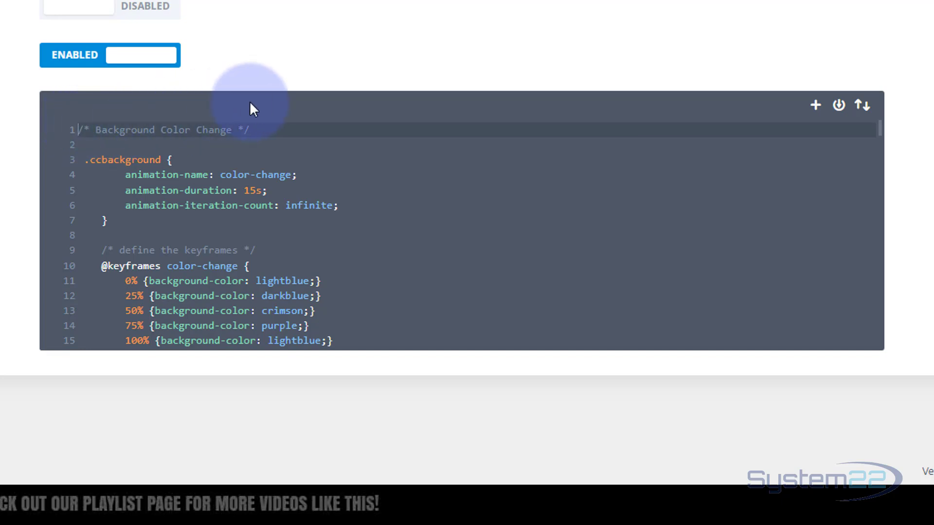
key(Return)
key(Return)
key(Return)
key(Return)
key(Return)
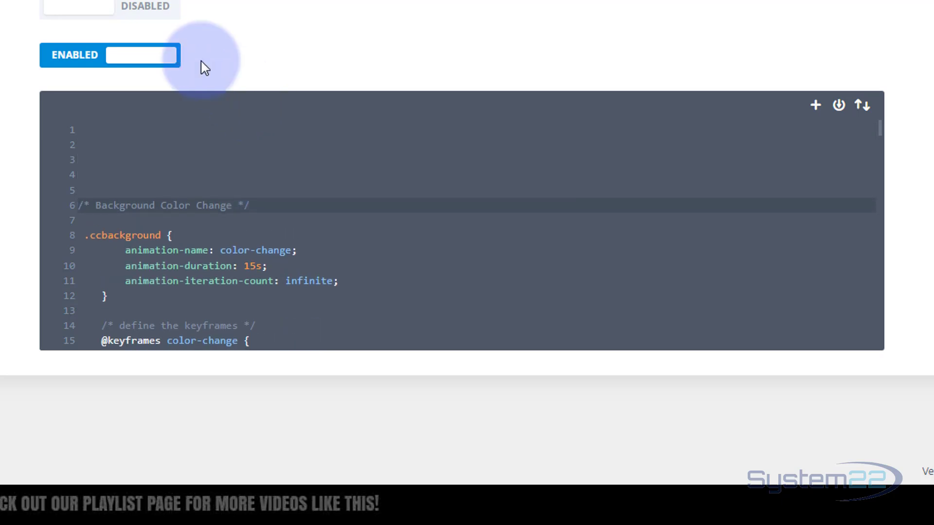
Step: Add the comment "/* popup */" on the first line of the Custom CSS and paste the copied lightbox CSS two lines below it
click(95, 123)
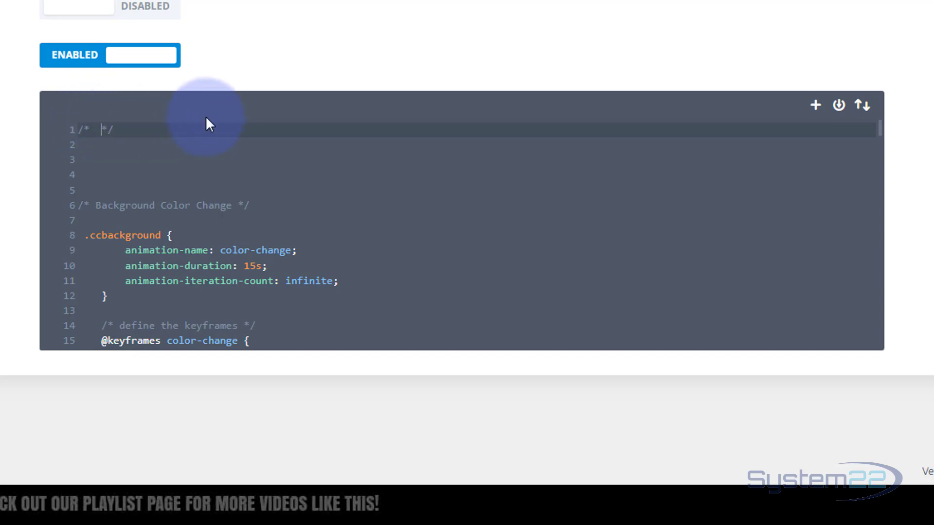
click(95, 127)
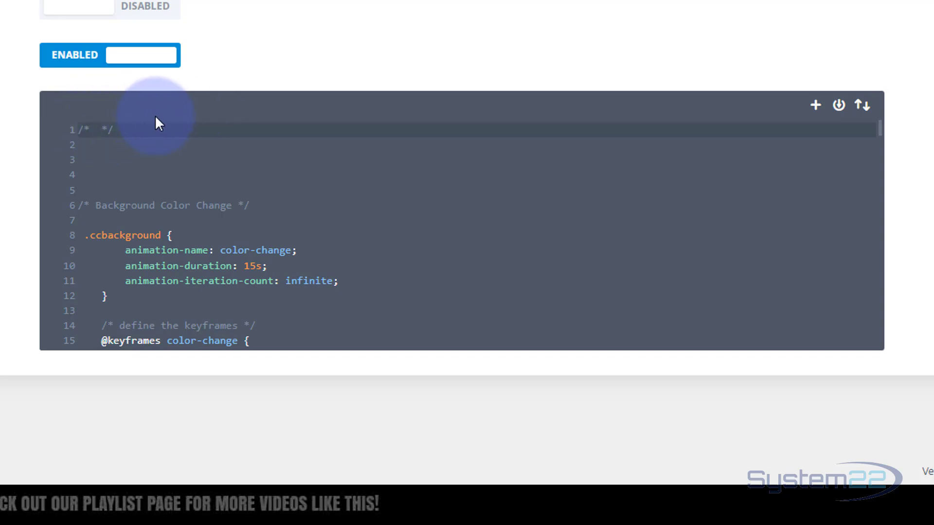
text(popup)
click(145, 128)
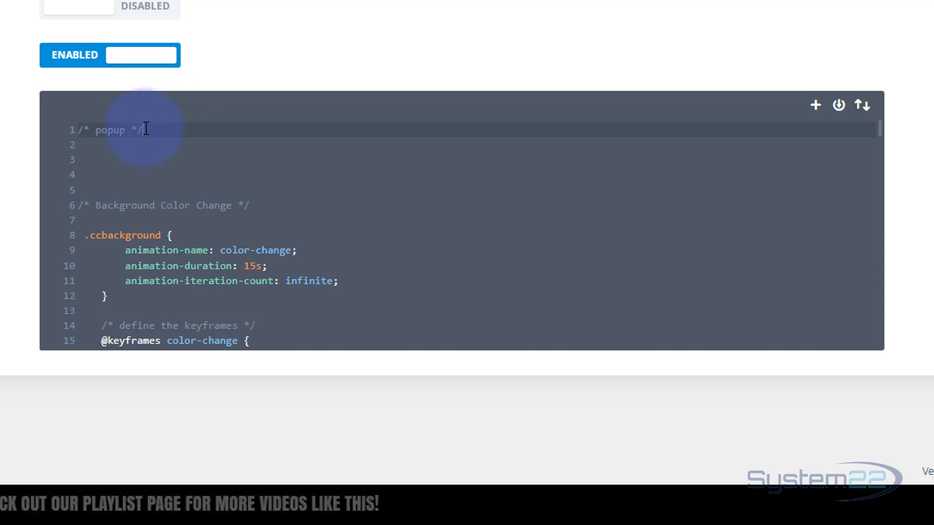
key(Return)
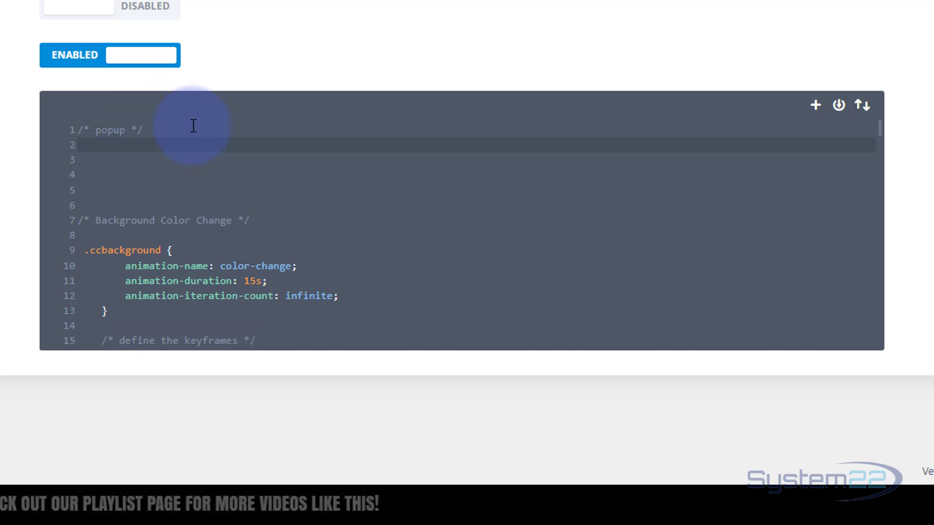
key(Return)
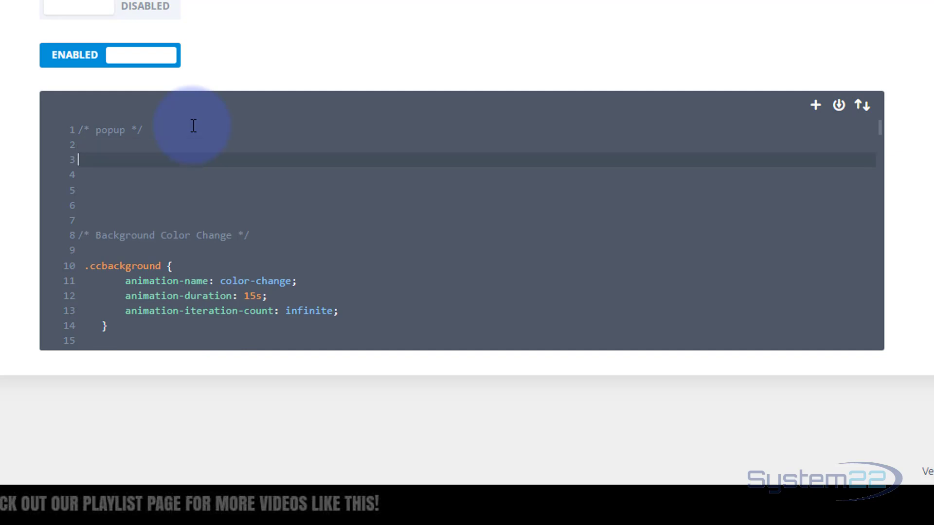
key(ctrl+v)
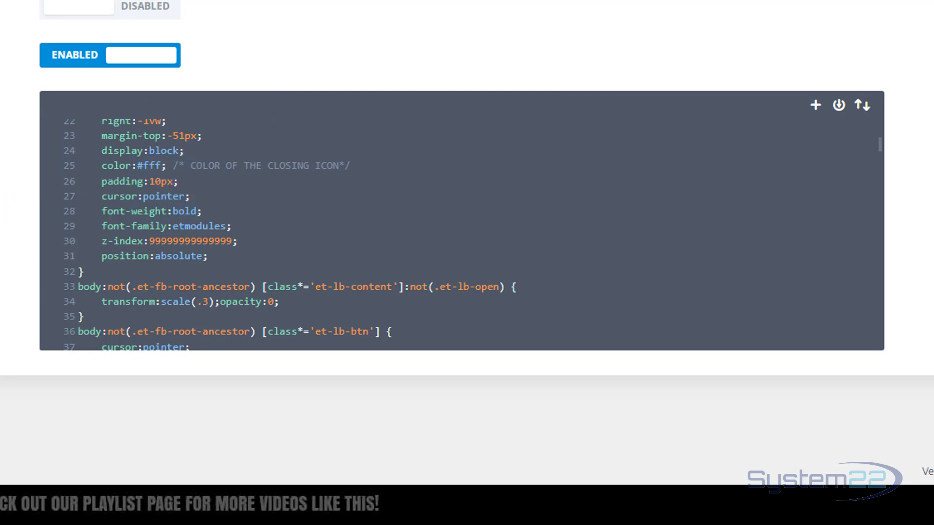
Step: Remove the popup comment and the pasted lightbox CSS from the start of the Custom CSS, and save the theme options
scroll(307, 190, down, 3)
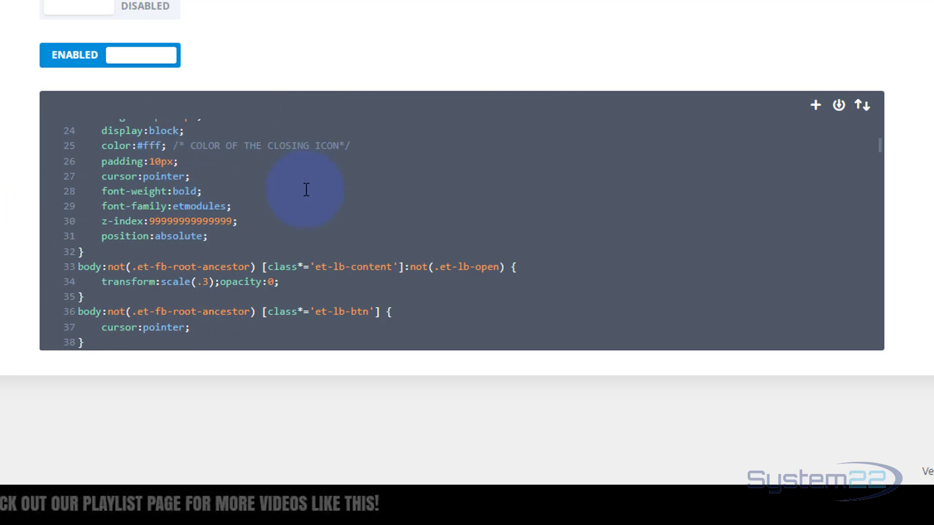
key(ctrl+a)
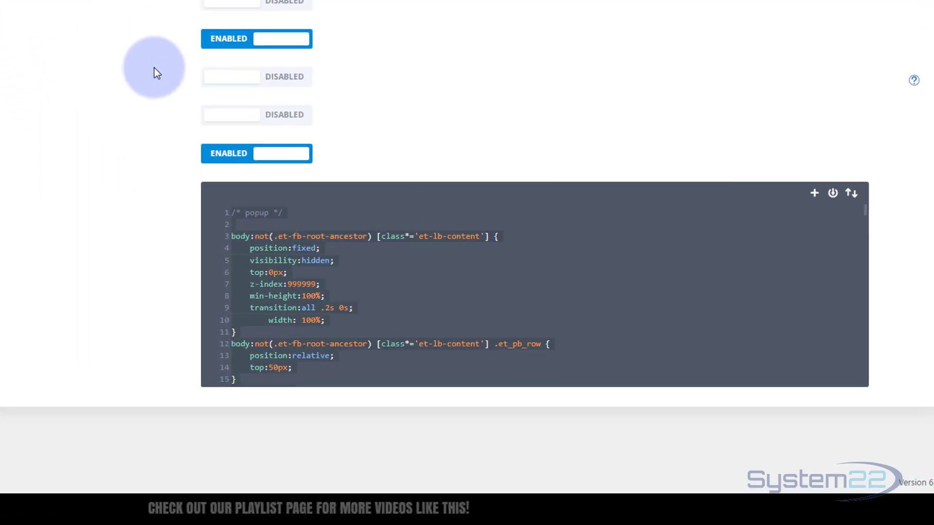
key(Delete)
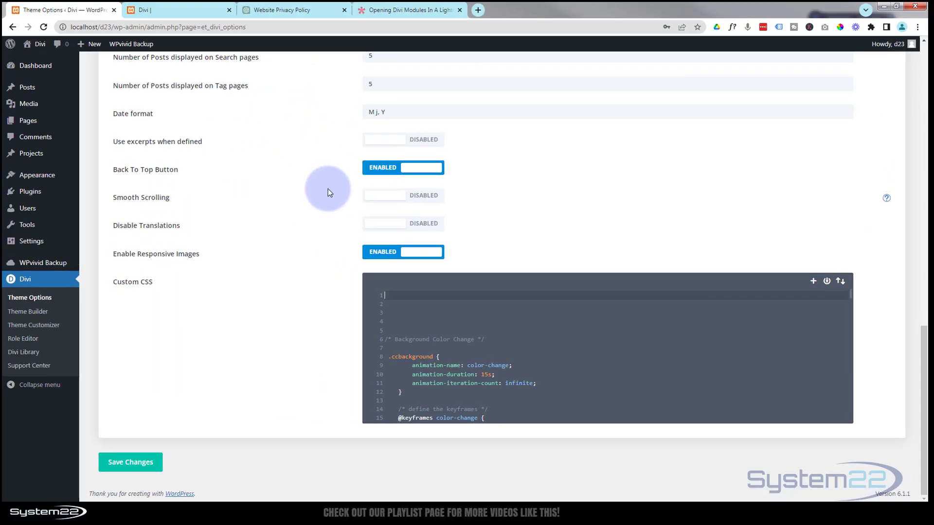
click(130, 464)
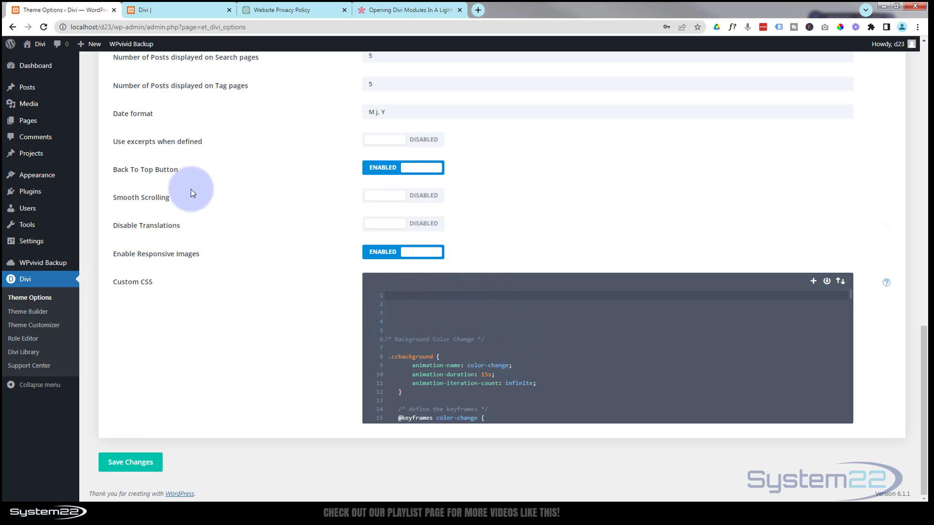
Step: Switch to the Elegant Themes lightbox article and copy the complete JS script block meant for the head section
scroll(219, 270, up, 4)
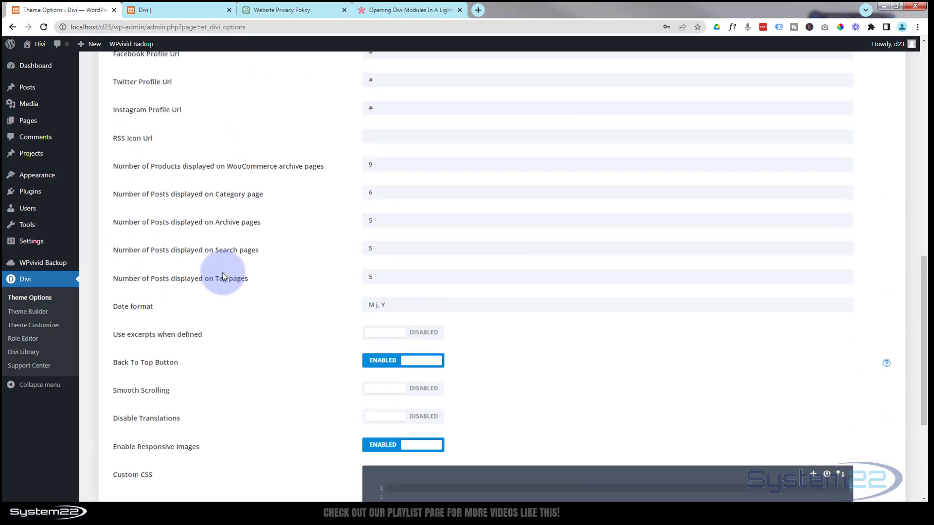
scroll(222, 276, up, 12)
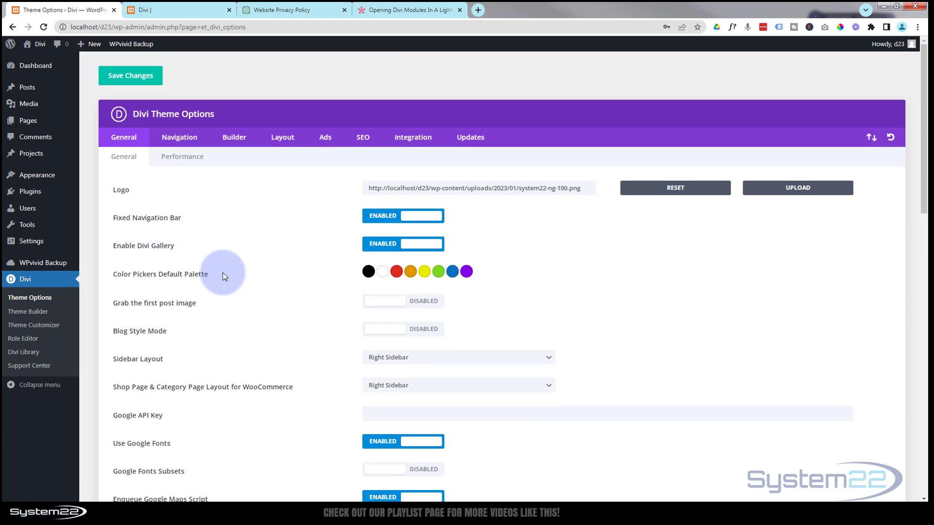
click(402, 10)
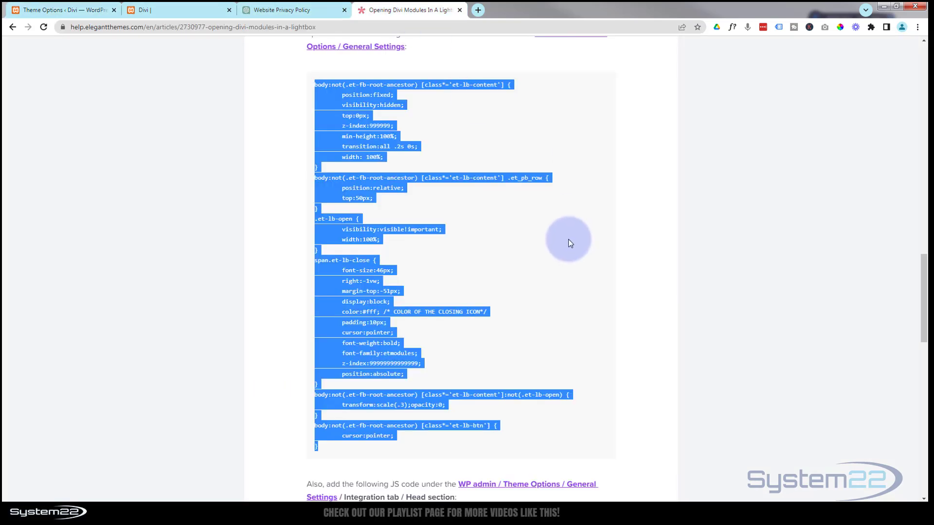
scroll(569, 244, down, 2)
scroll(570, 243, down, 6)
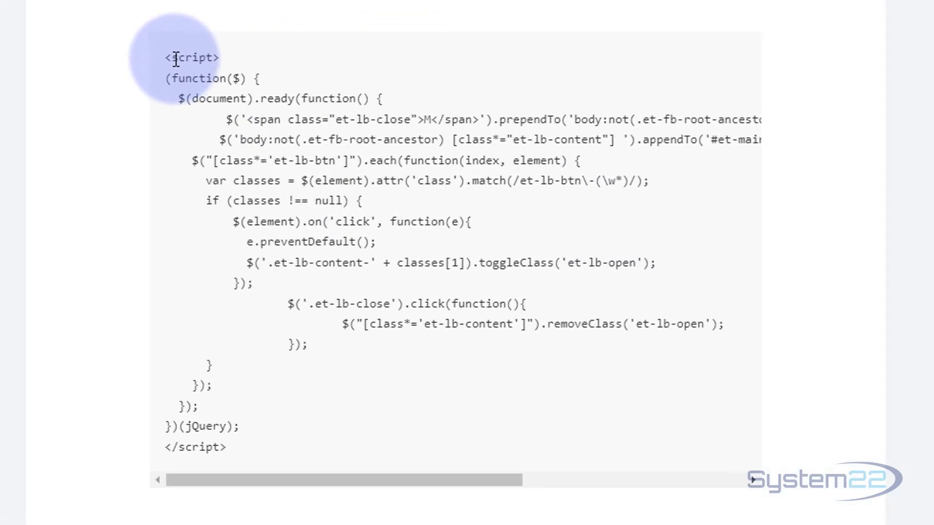
drag(162, 56, 223, 456)
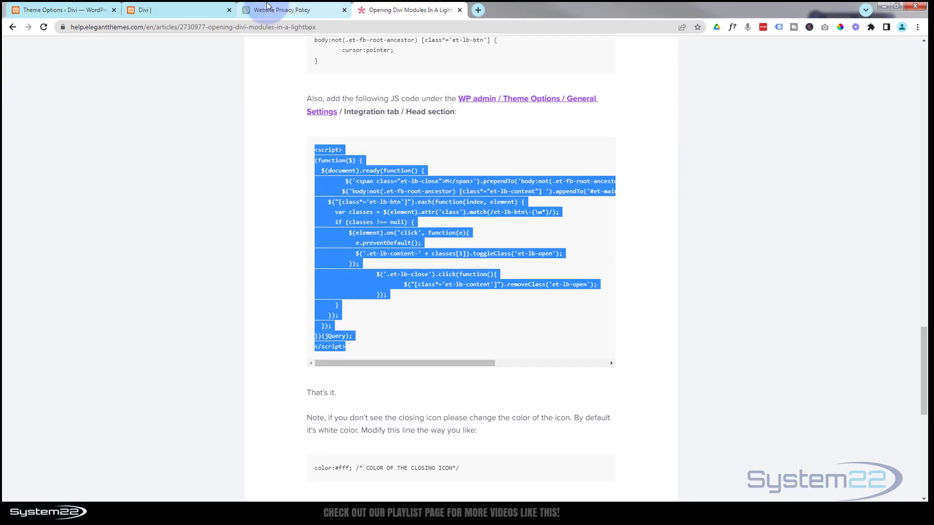
Step: Switch to the Divi Theme Options and review the script in the head code of the Integration settings
click(69, 10)
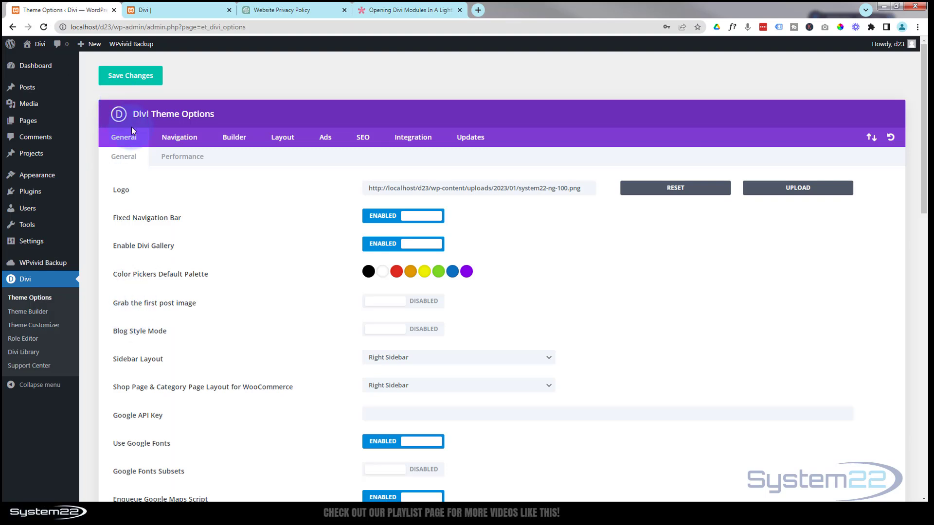
click(412, 138)
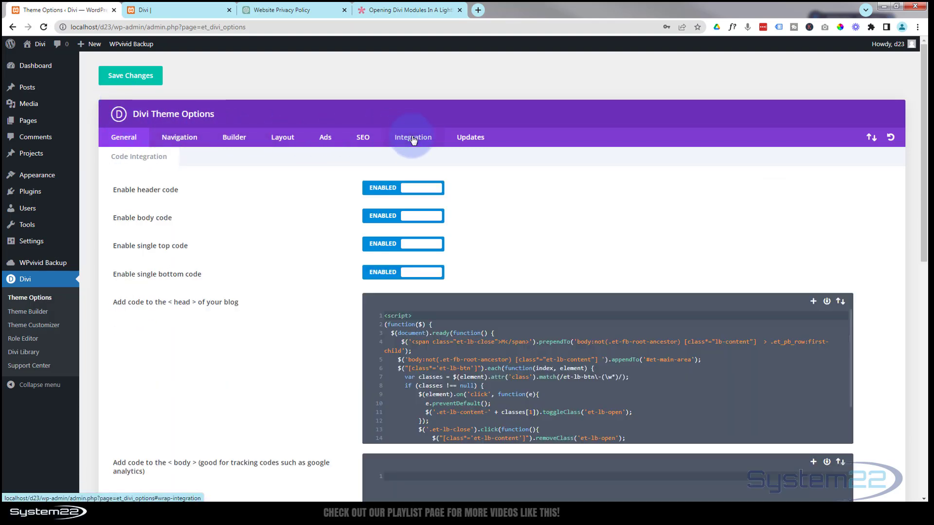
scroll(302, 317, down, 1)
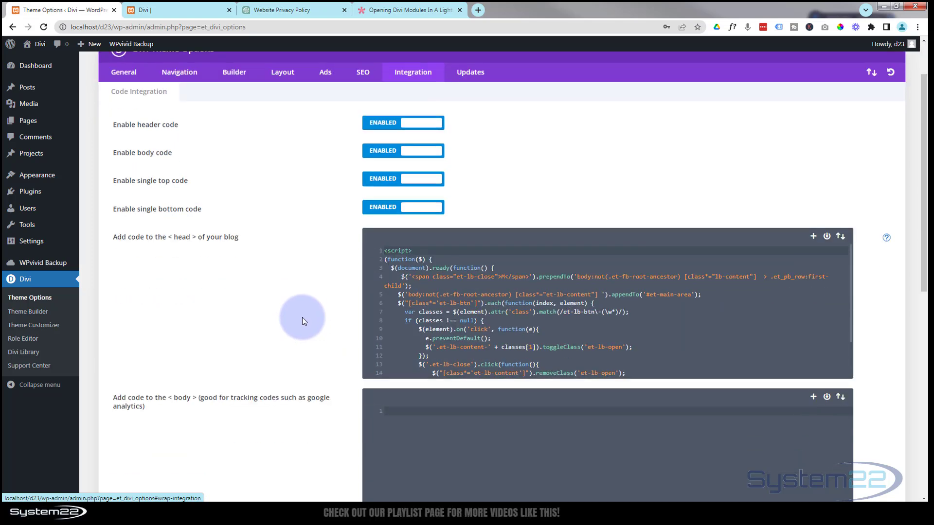
scroll(302, 317, down, 1)
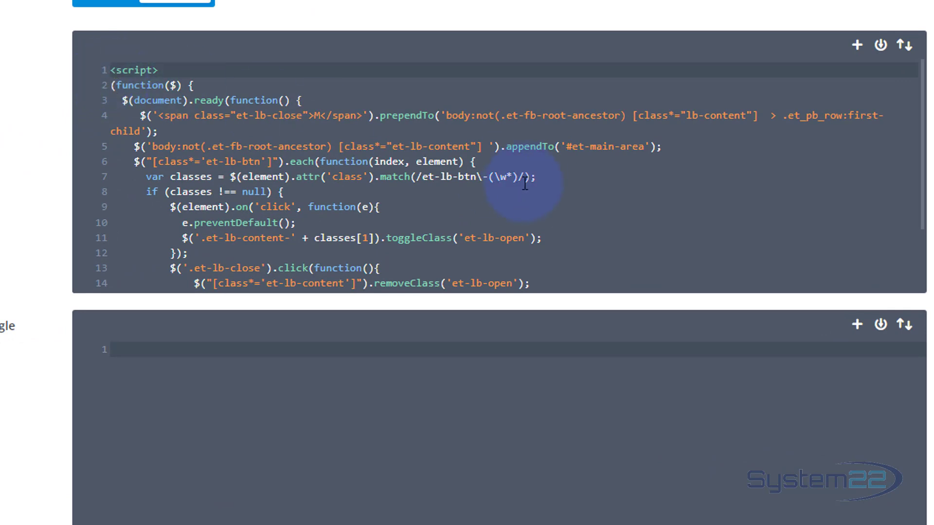
click(658, 210)
scroll(658, 210, down, 3)
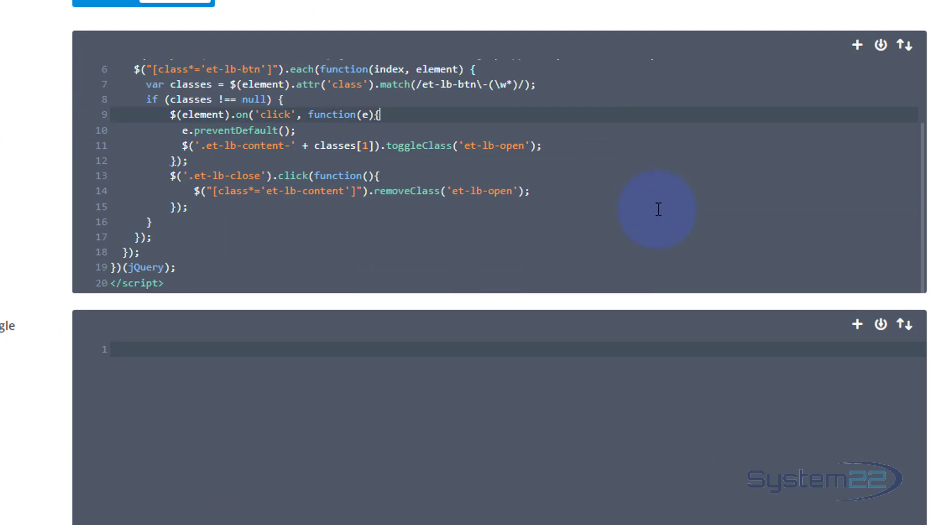
Step: Paste the copied script two lines below the closing script tag in the head code, and undo the paste
click(221, 271)
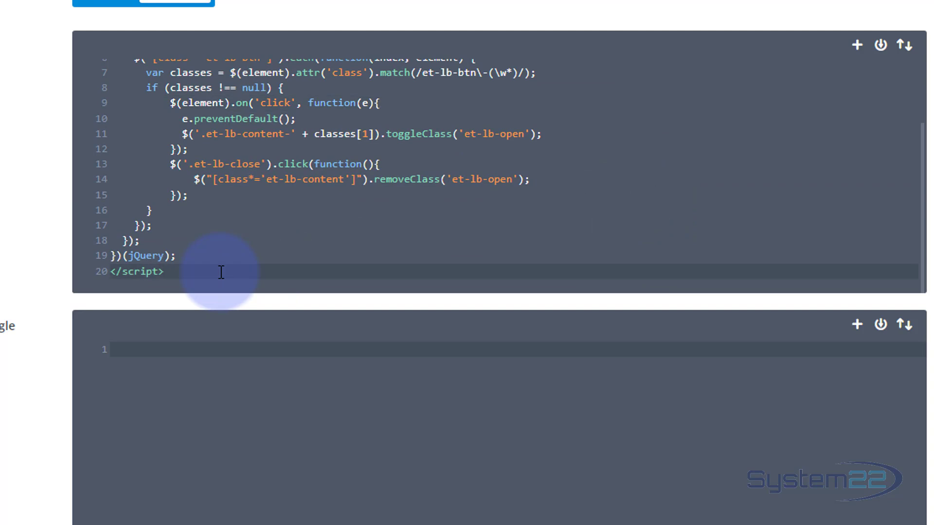
key(Return)
key(Return)
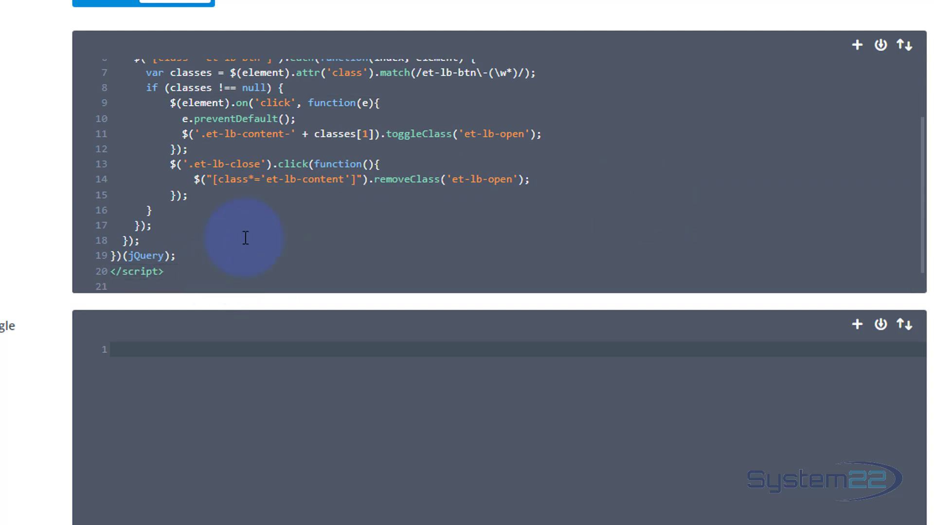
key(ctrl+v)
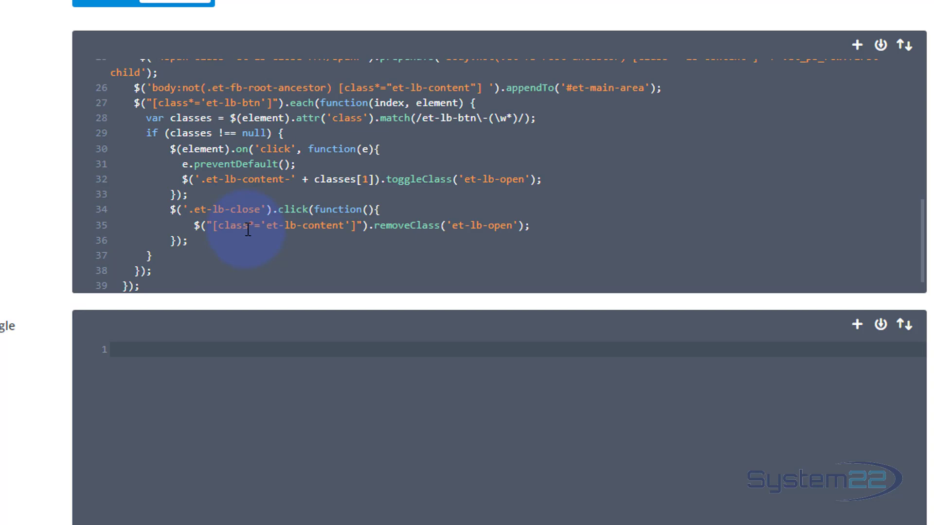
key(ctrl+z)
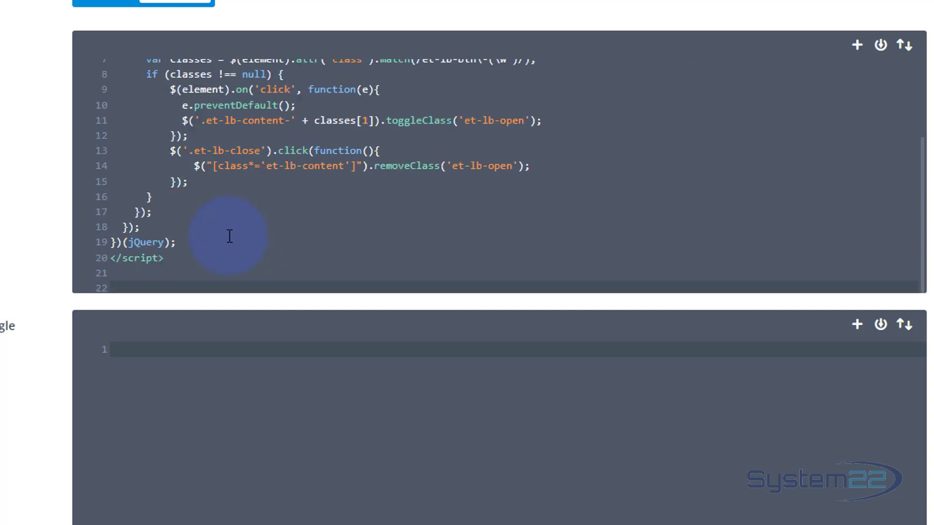
scroll(231, 236, up, 3)
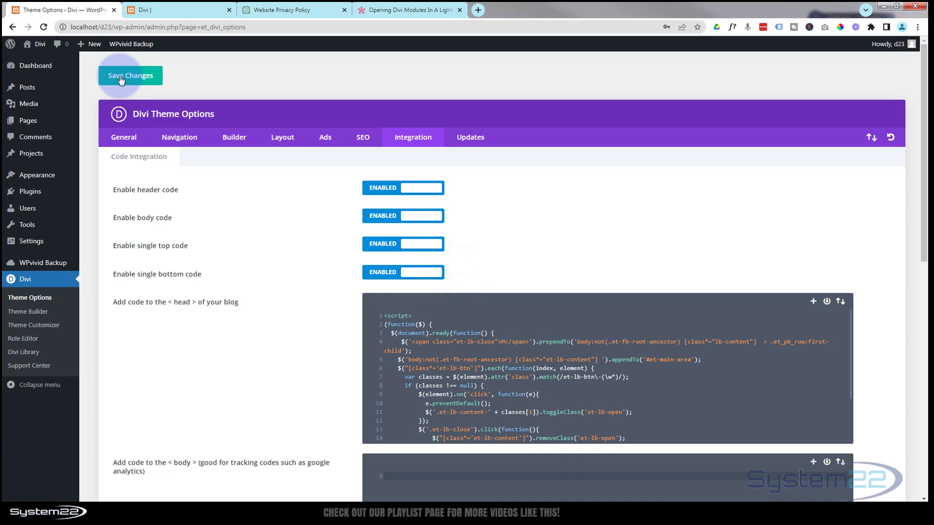
Step: Switch to the Elegant Themes lightbox article and copy the button class name et-lb-btn-1
click(173, 11)
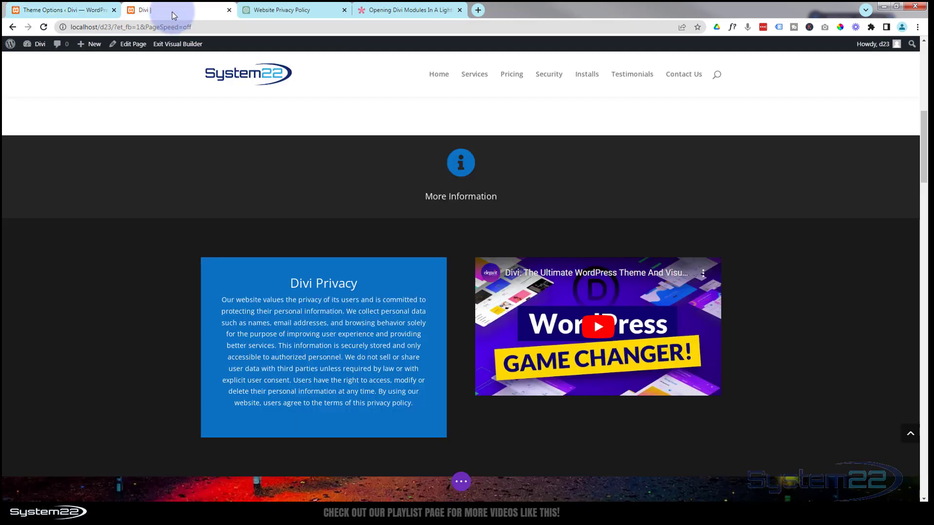
mouse_move(395, 183)
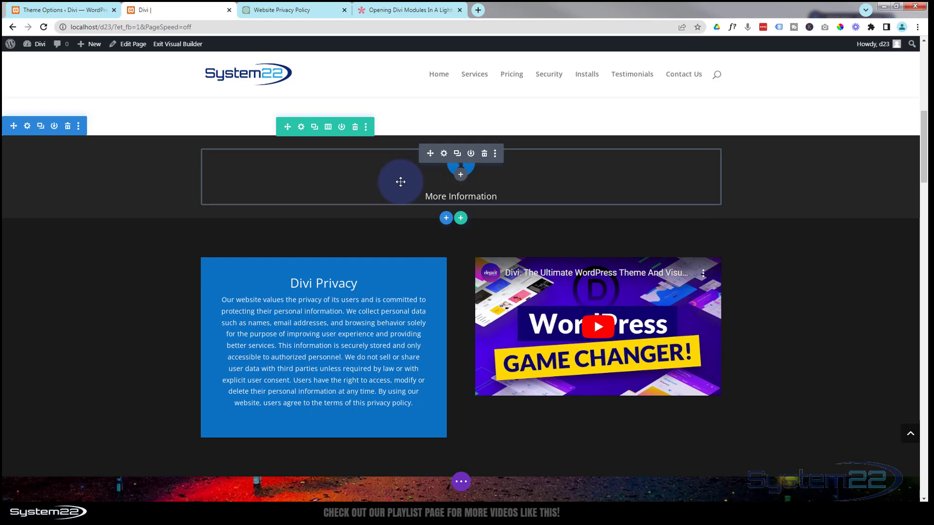
click(397, 10)
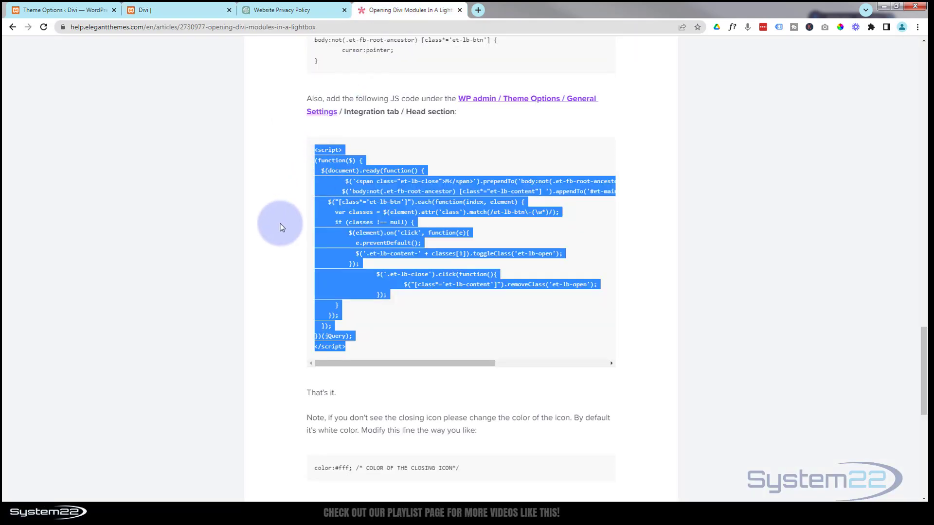
scroll(285, 238, up, 8)
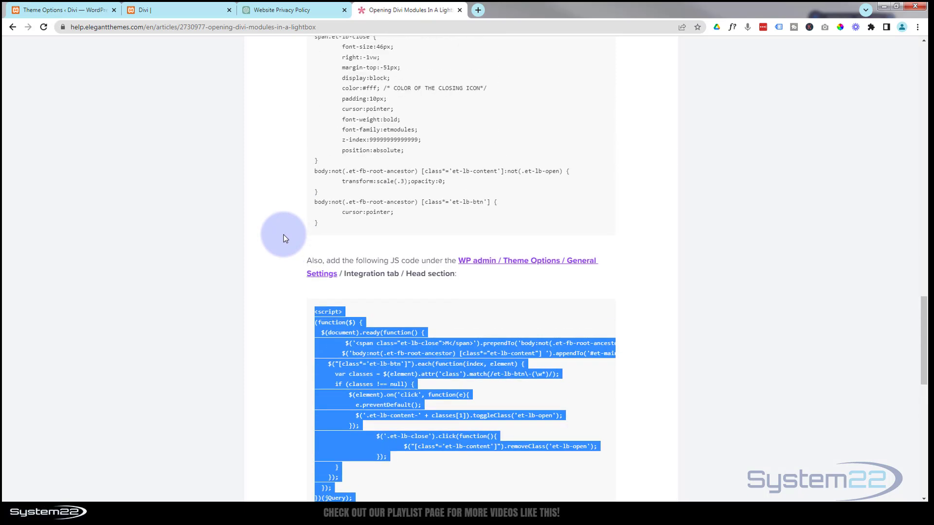
scroll(285, 238, up, 5)
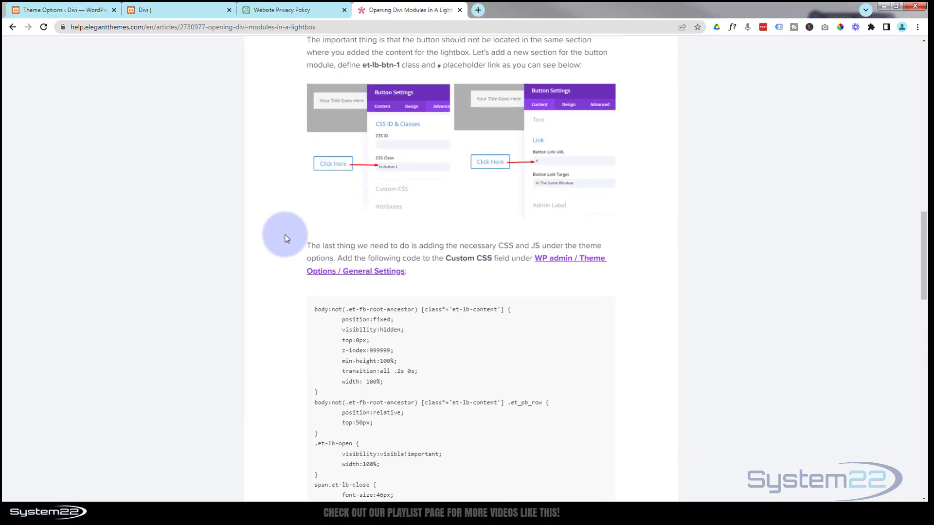
scroll(285, 238, up, 4)
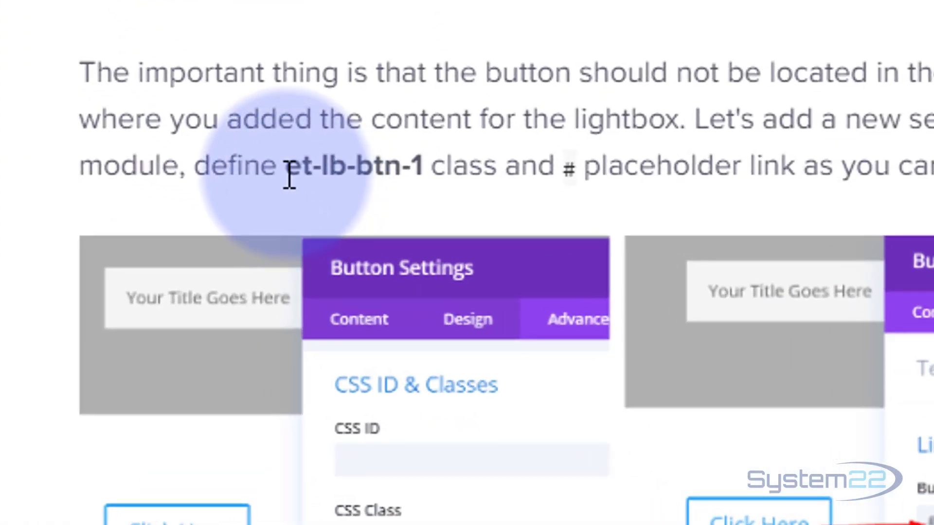
drag(287, 173, 426, 164)
key(ctrl+c)
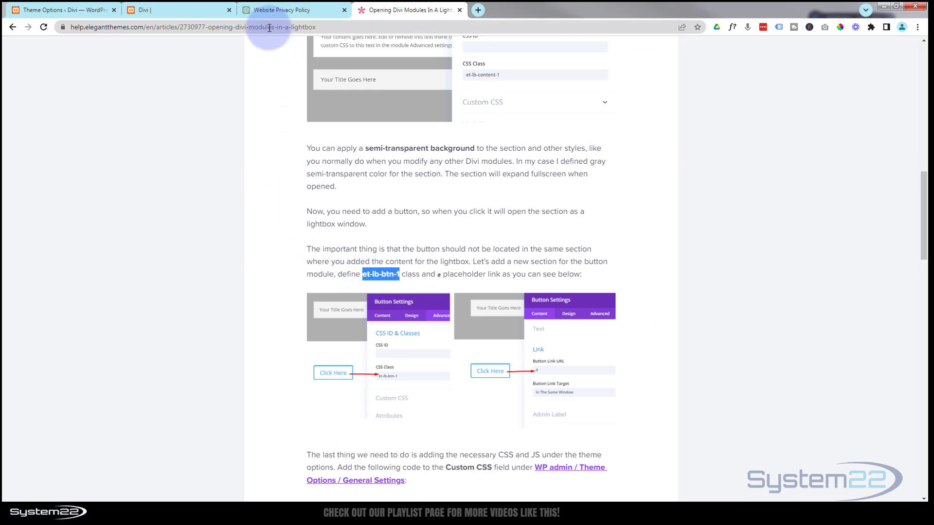
Step: Switch to the Divi page, assign the CSS class et-lb-btn-1 to the More Information blurb, and save its settings
click(151, 10)
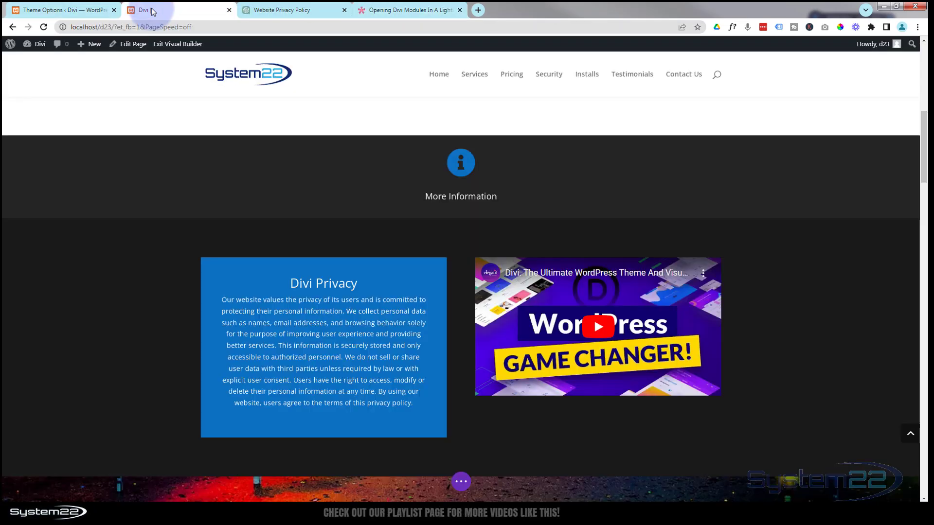
mouse_move(397, 188)
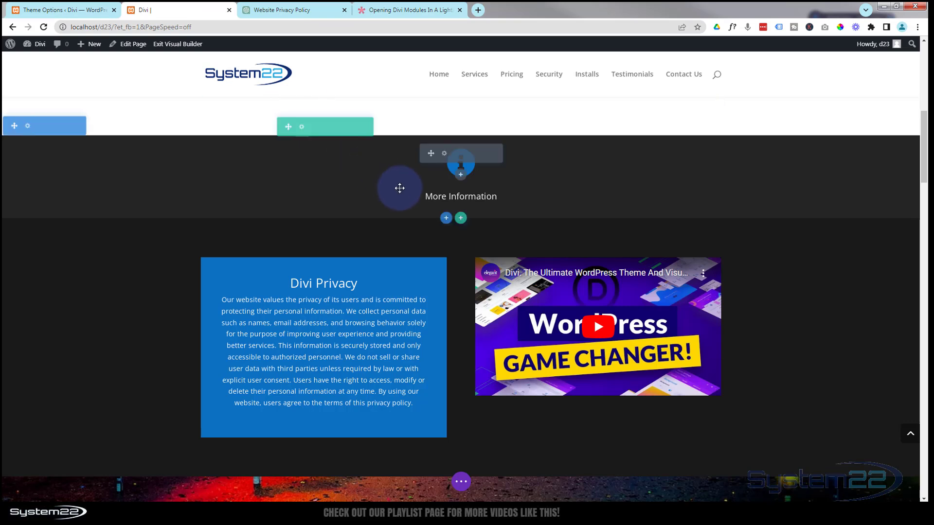
click(444, 154)
click(831, 165)
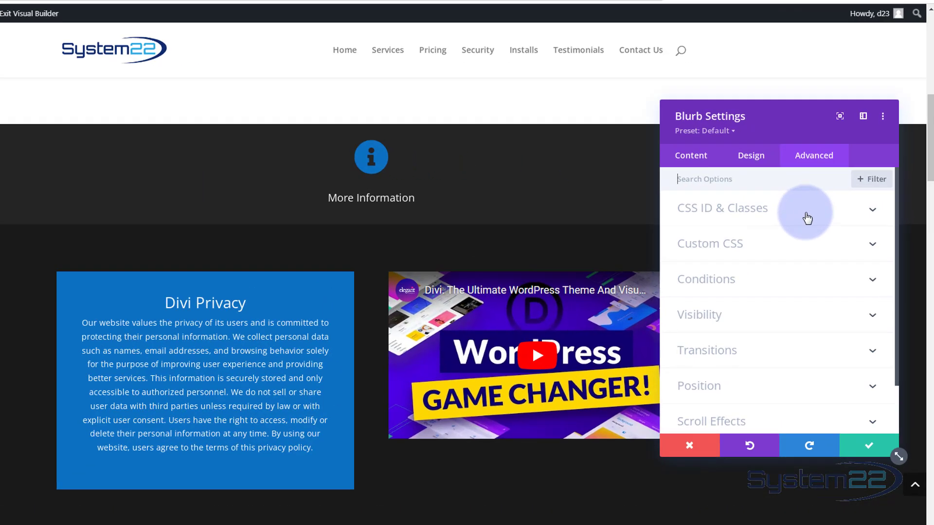
click(822, 210)
click(488, 432)
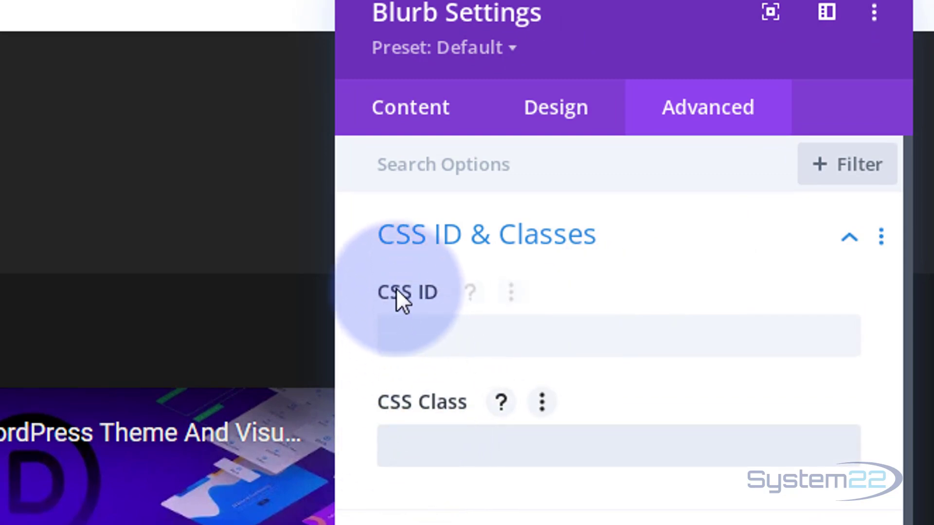
click(432, 427)
key(ctrl+v)
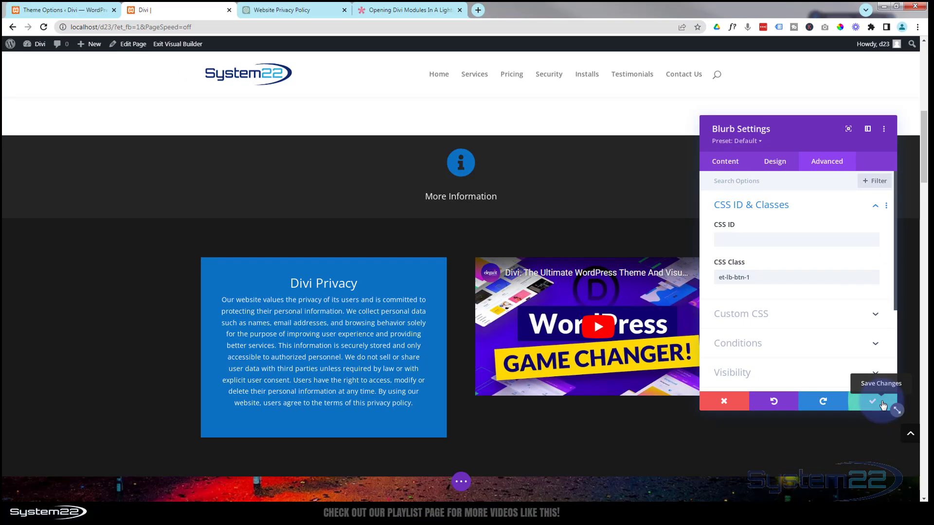
click(883, 405)
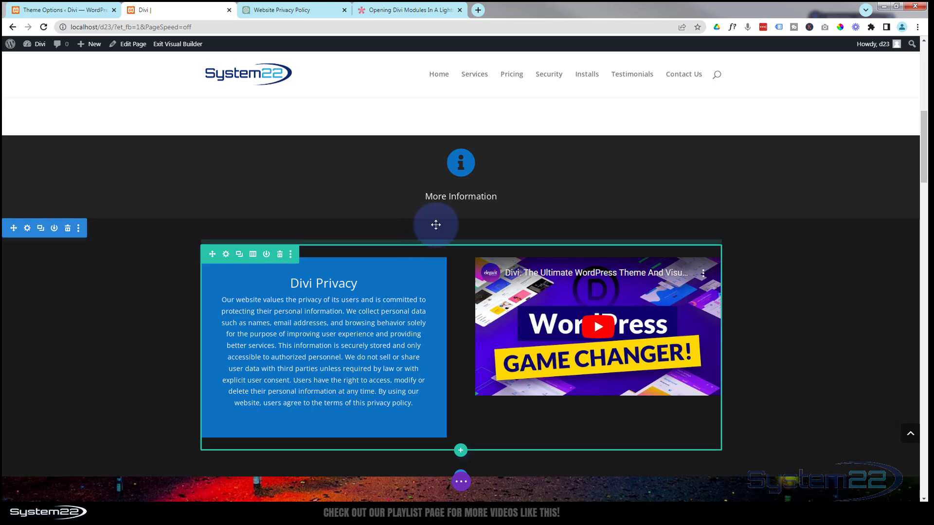
Step: Switch to the Elegant Themes lightbox article and copy the section class name et-lb-content-1
click(395, 11)
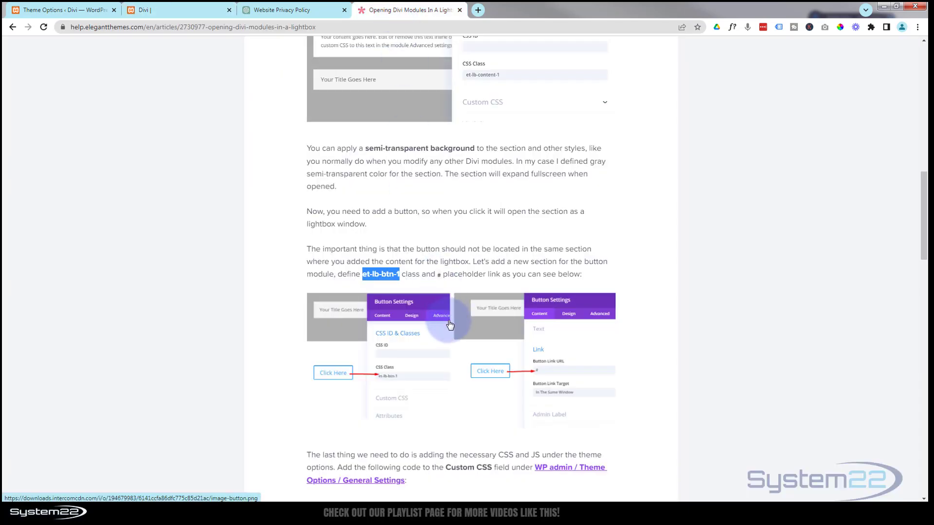
scroll(448, 316, up, 5)
scroll(450, 320, up, 1)
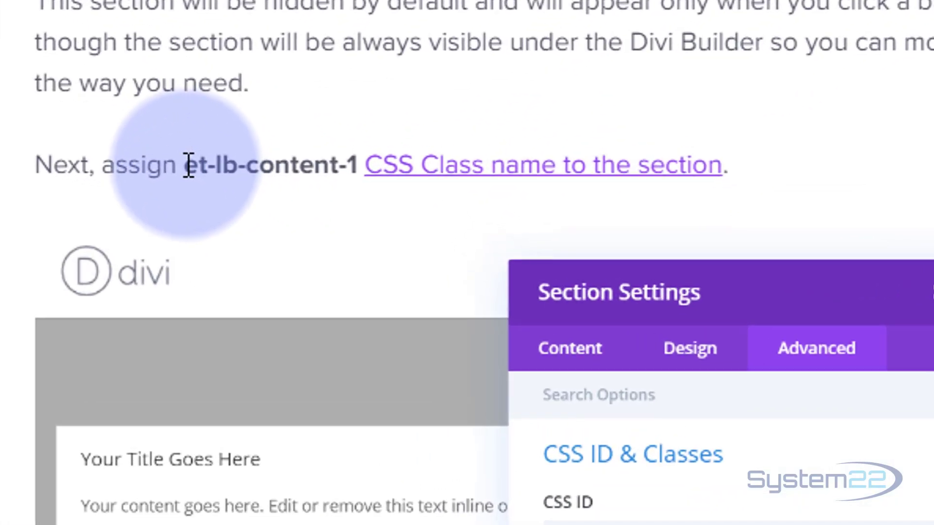
drag(189, 165, 363, 159)
key(ctrl+c)
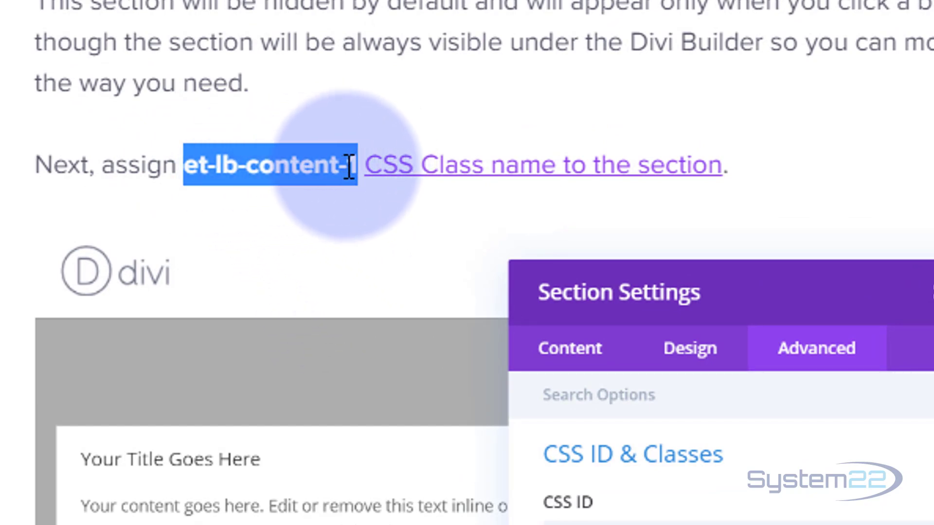
Step: Review the lightbox article's instructions on the section class, the button class and the # placeholder link
scroll(381, 396, down, 10)
scroll(384, 397, down, 3)
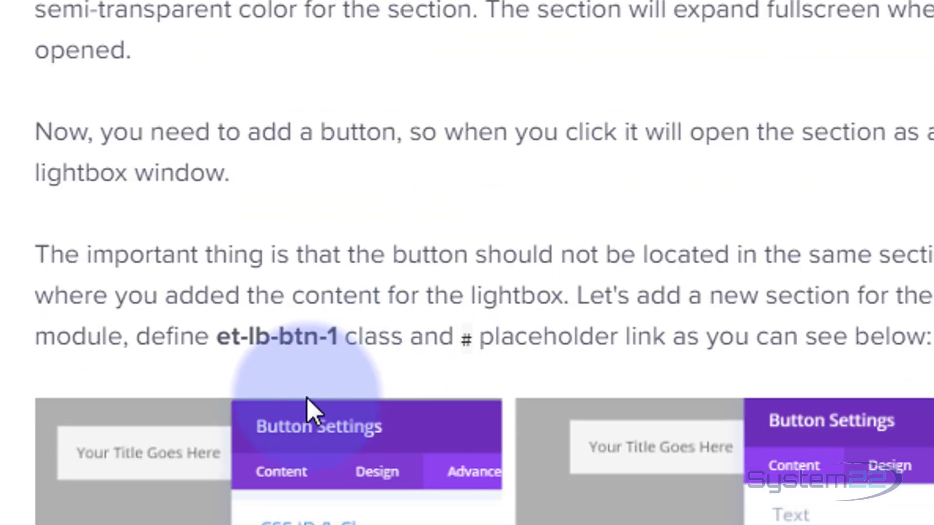
scroll(350, 340, up, 15)
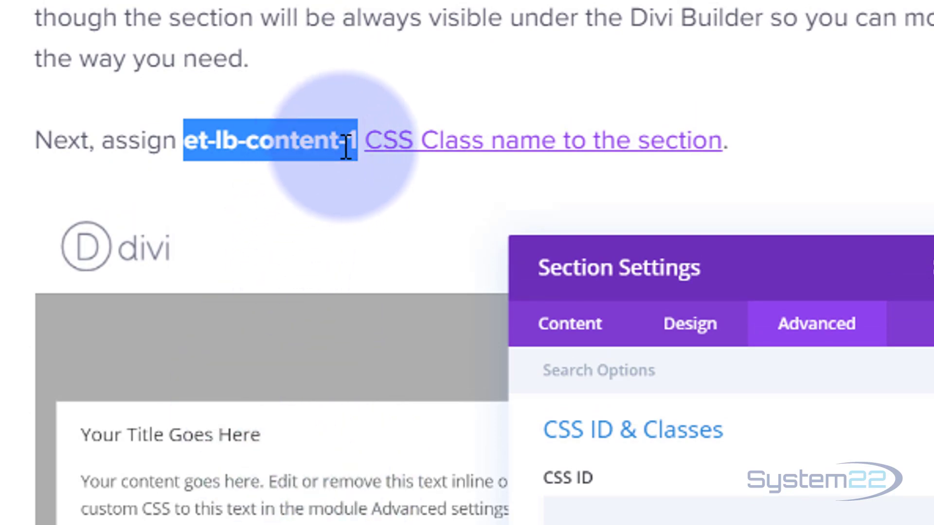
scroll(408, 513, down, 15)
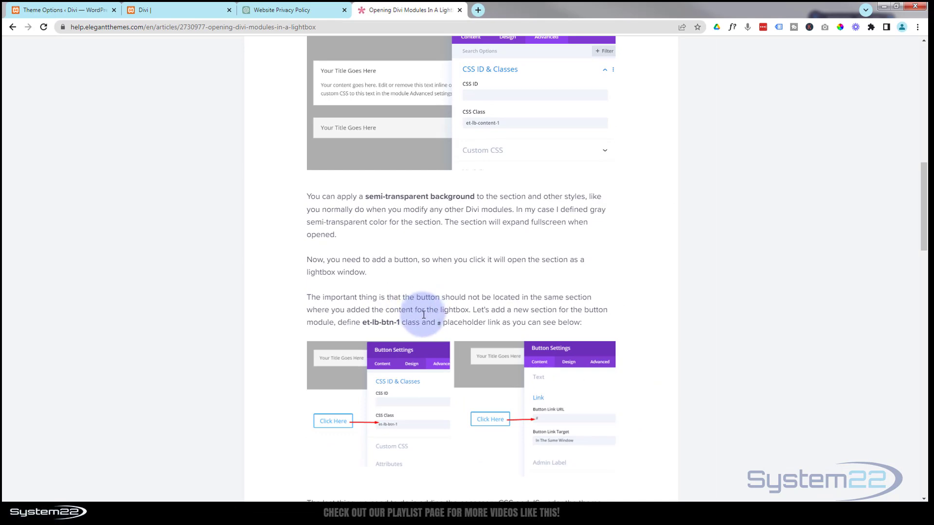
scroll(415, 338, up, 7)
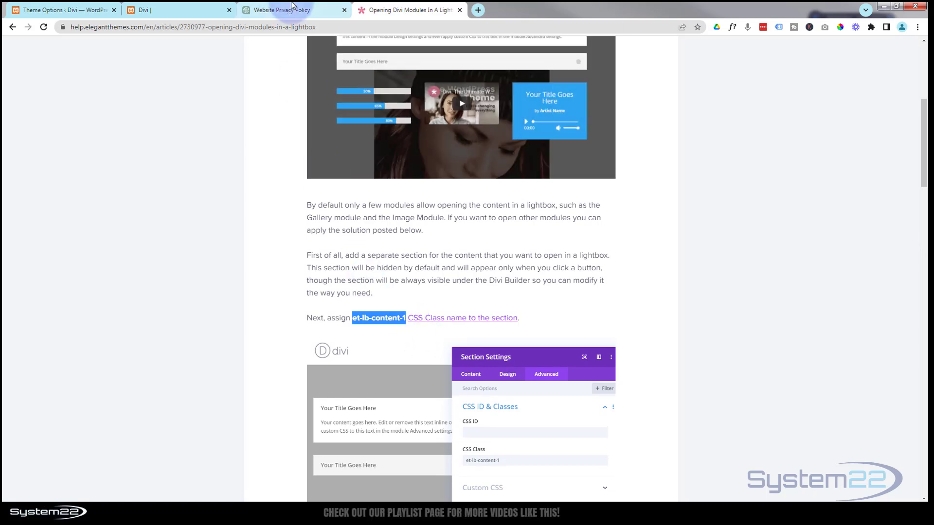
Step: Switch to the Divi page, assign the CSS class et-lb-content-1 to the privacy and video section, and save its settings
click(170, 10)
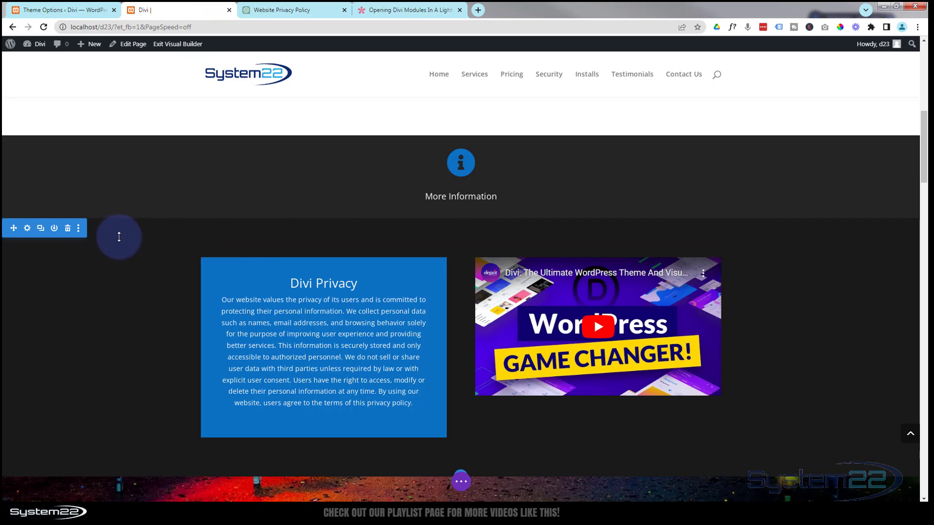
click(27, 229)
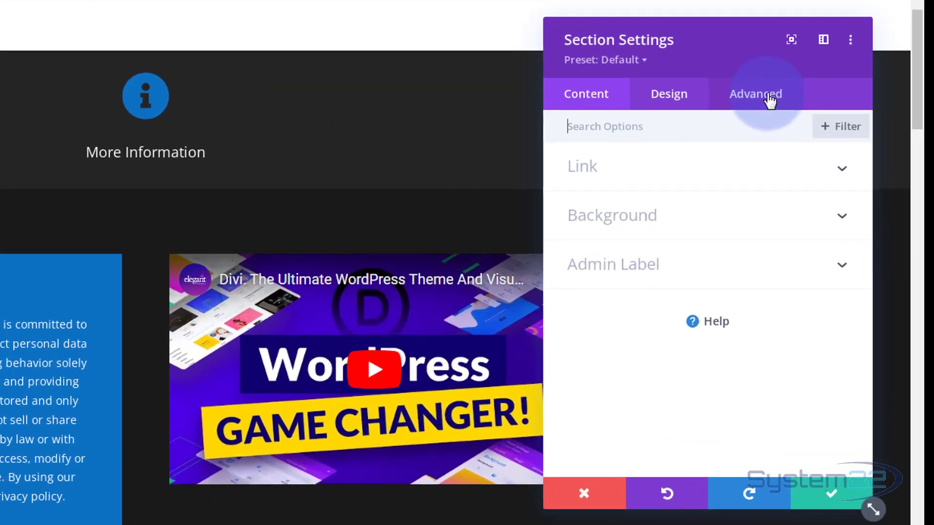
click(813, 148)
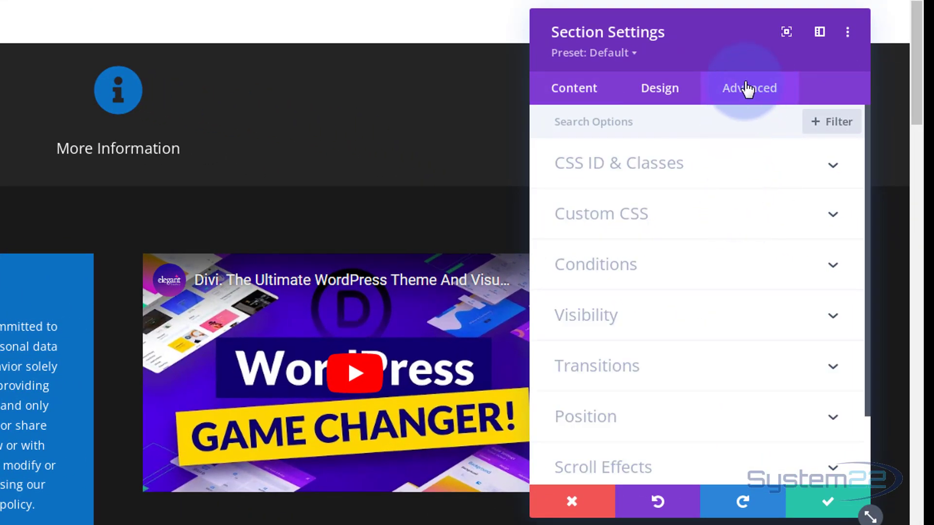
click(718, 172)
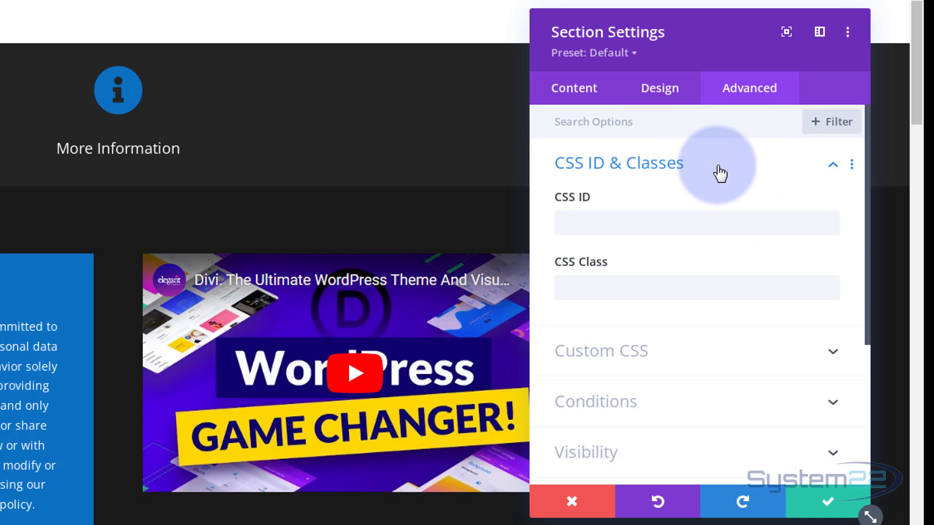
click(574, 291)
click(715, 229)
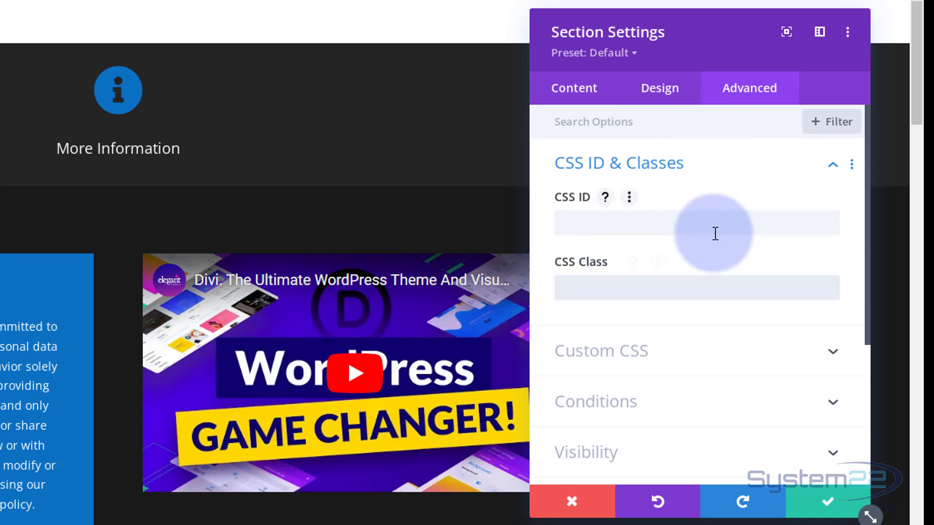
key(ctrl+v)
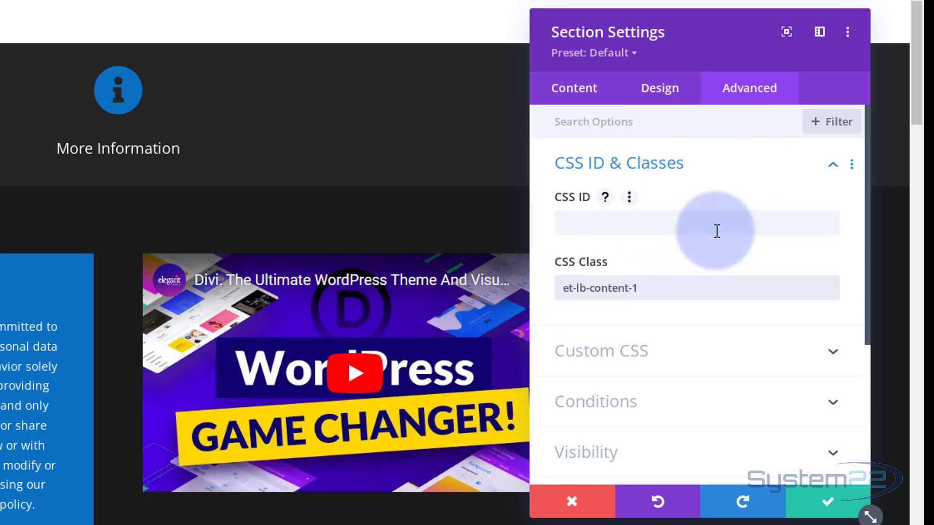
click(829, 510)
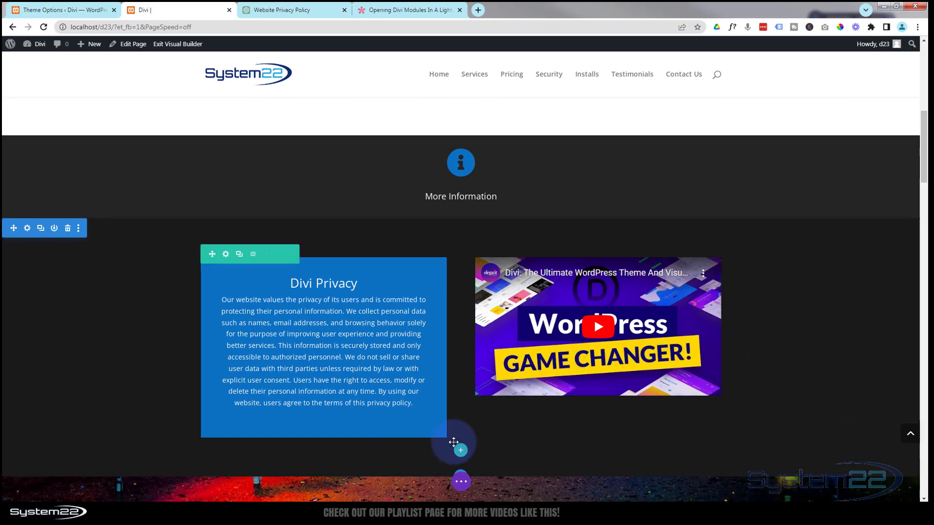
Step: Save the page and exit the visual builder to the live page
click(464, 489)
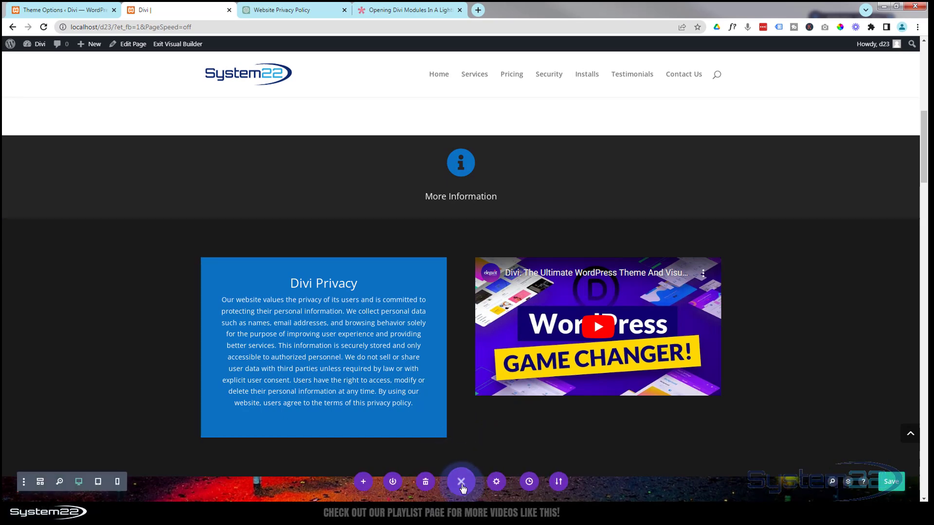
click(897, 486)
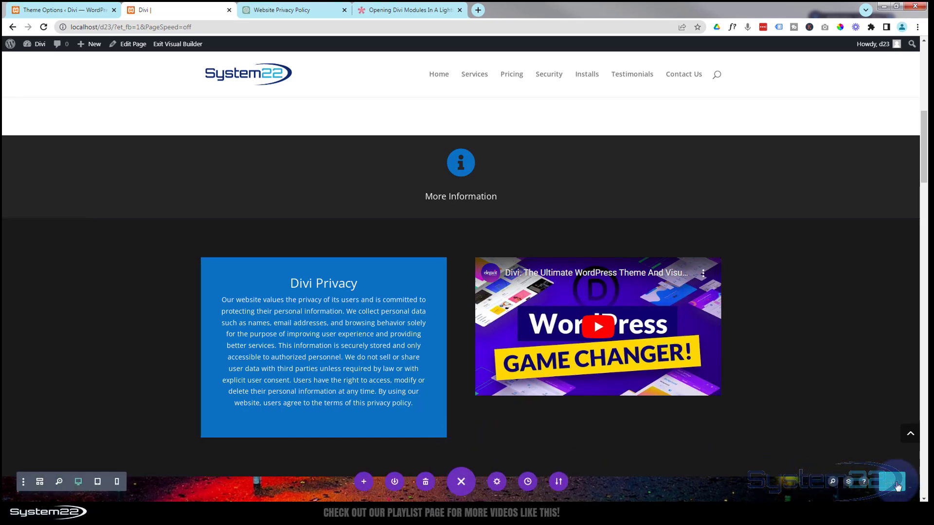
click(165, 45)
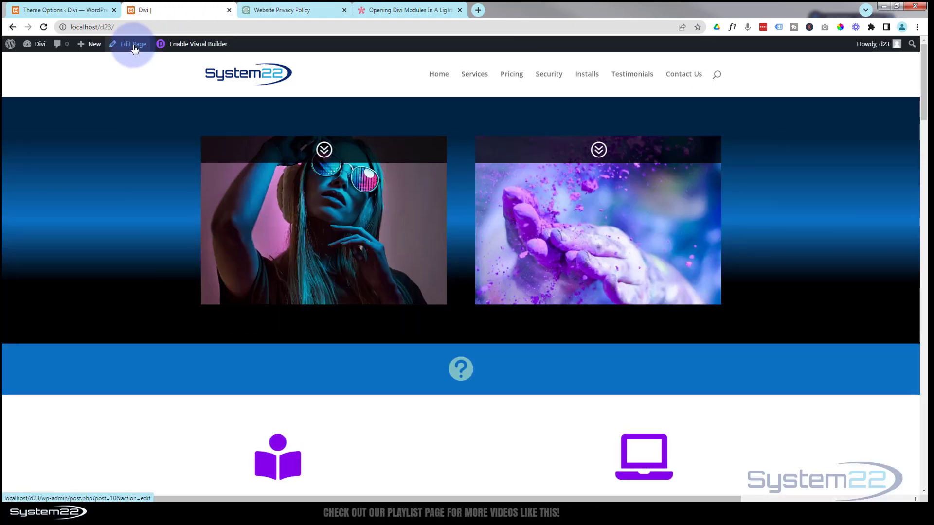
Step: Test the More Information blurb on the live page by opening and closing its overlay twice
drag(924, 93, 924, 167)
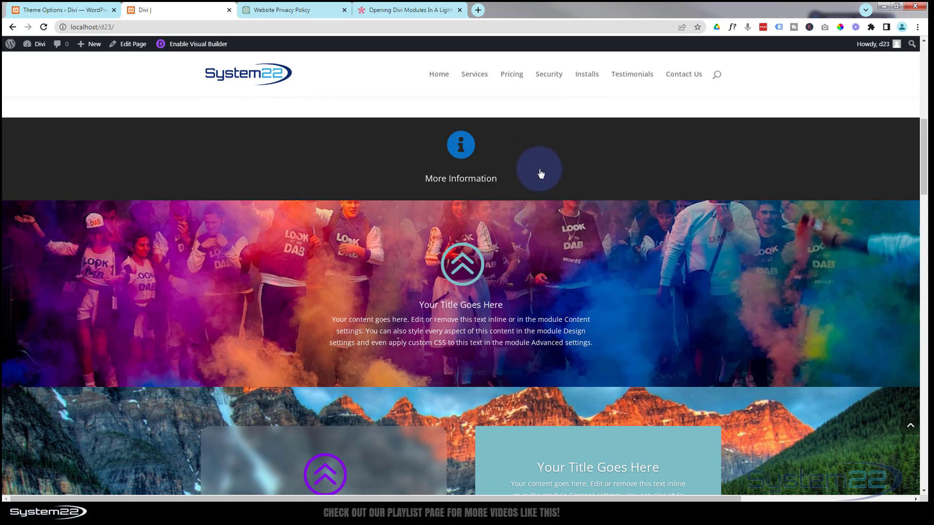
click(463, 154)
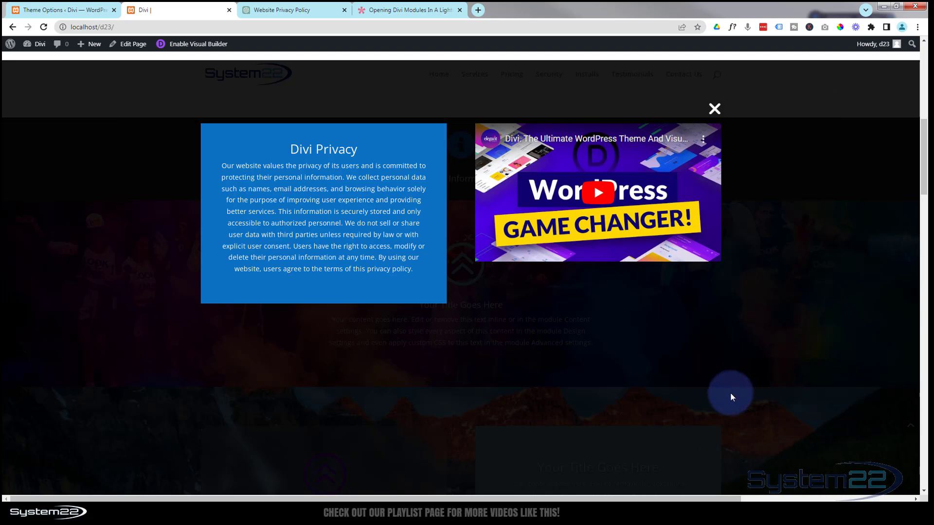
click(714, 110)
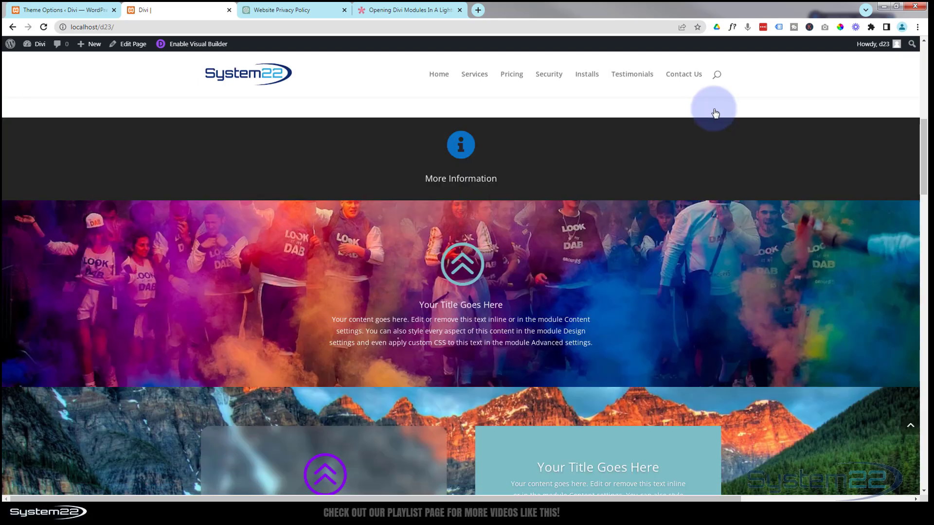
click(462, 149)
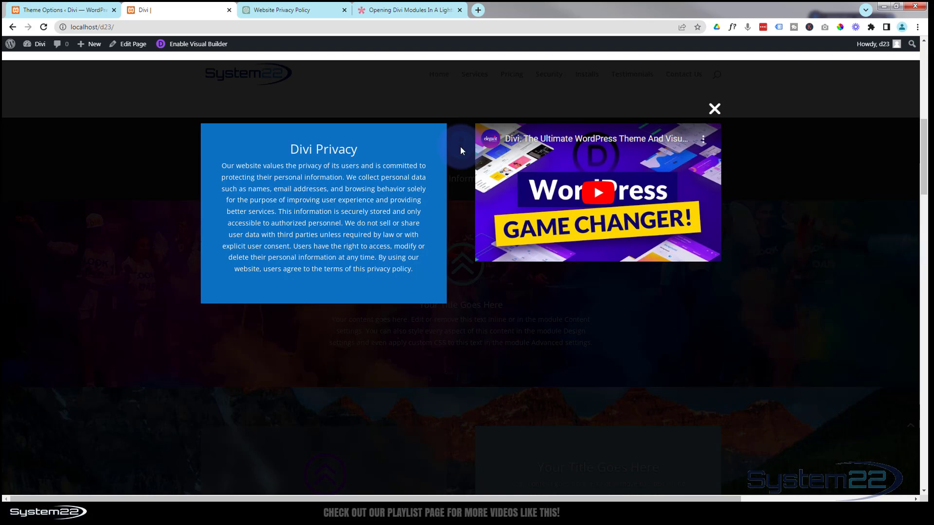
click(715, 109)
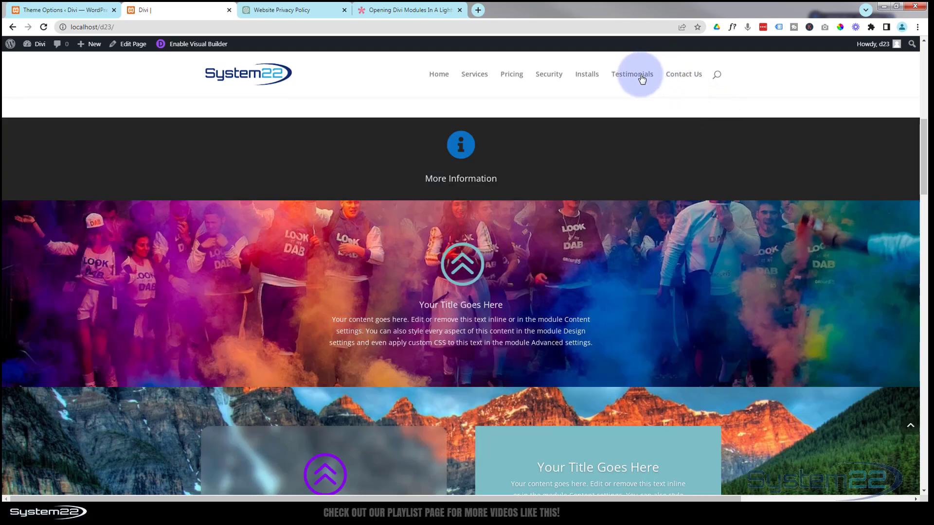
Step: Switch to the Divi theme options and locate the closing icon's color rule under Popup Section in the general Custom CSS
click(55, 11)
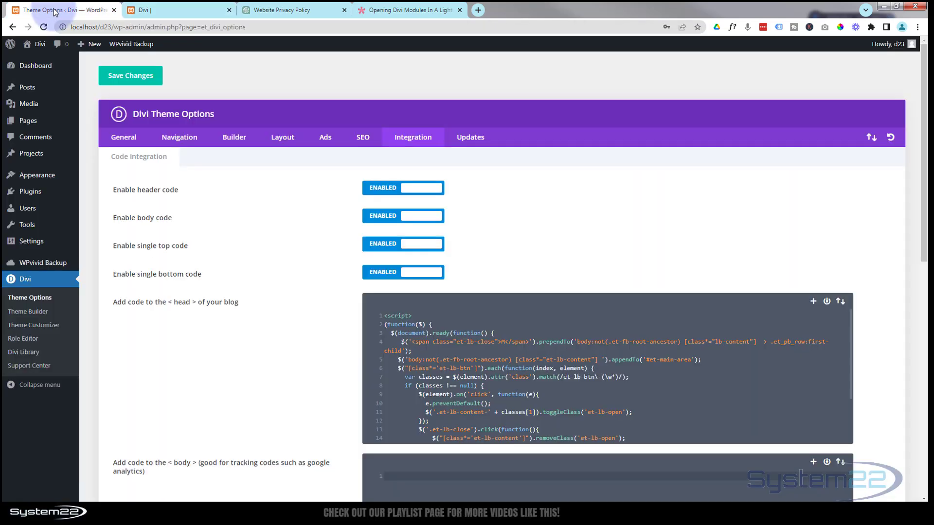
click(119, 140)
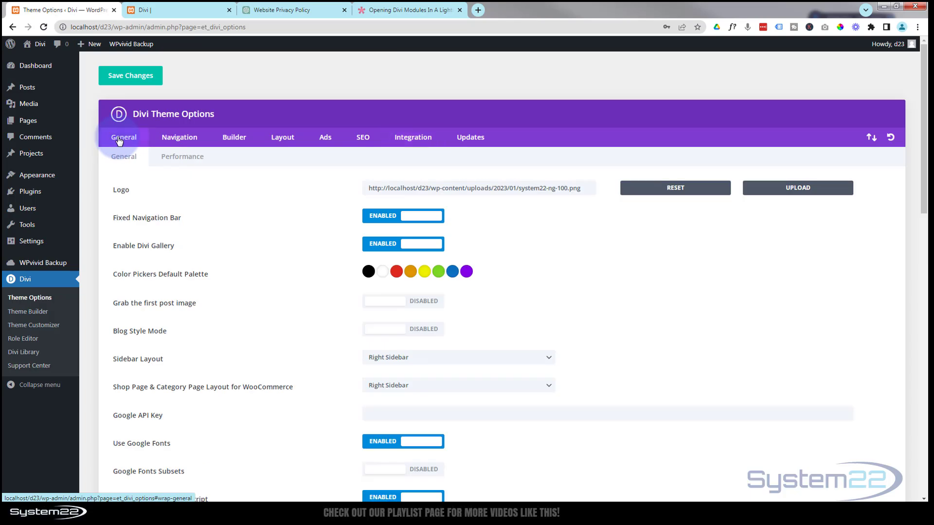
scroll(278, 294, down, 10)
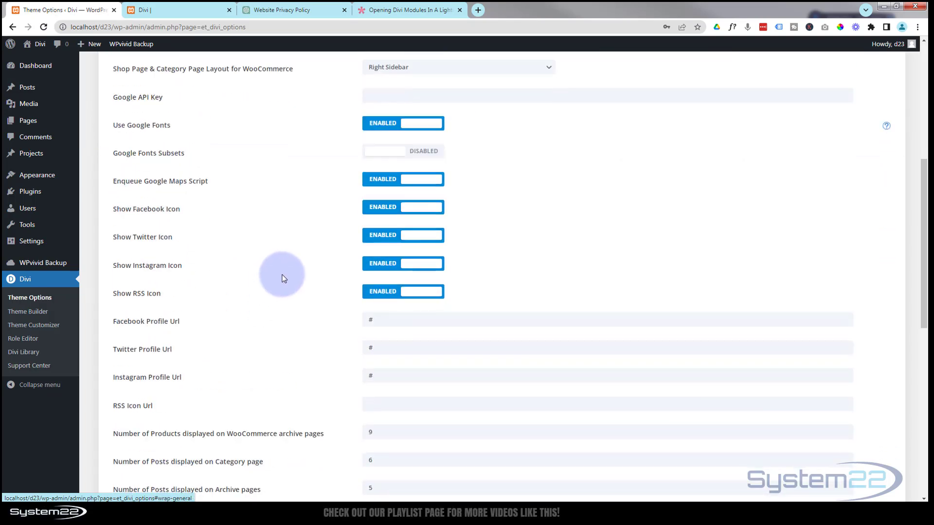
scroll(282, 272, down, 5)
scroll(574, 366, down, 7)
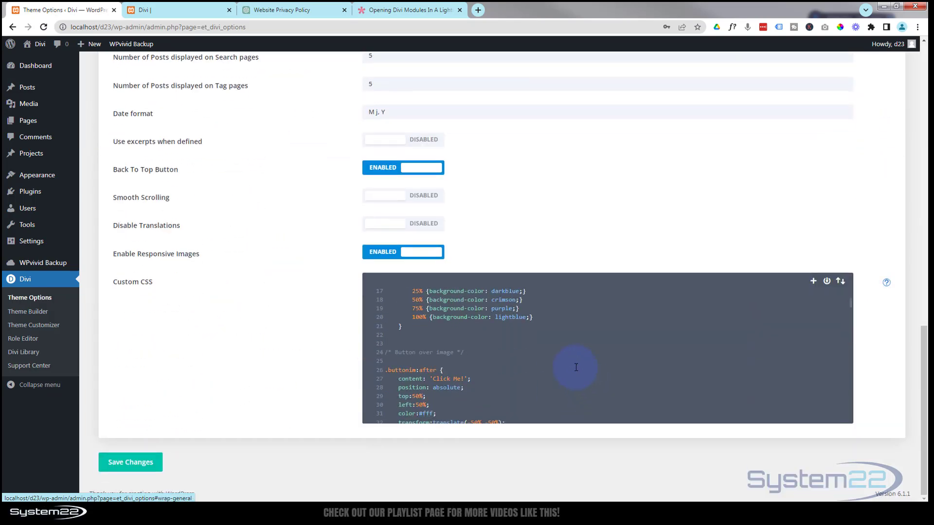
scroll(575, 366, down, 8)
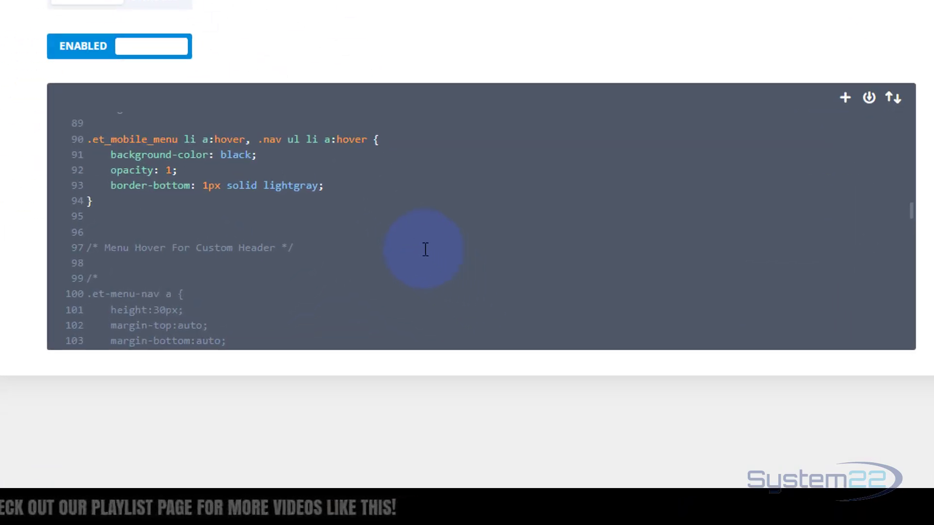
scroll(540, 339, down, 6)
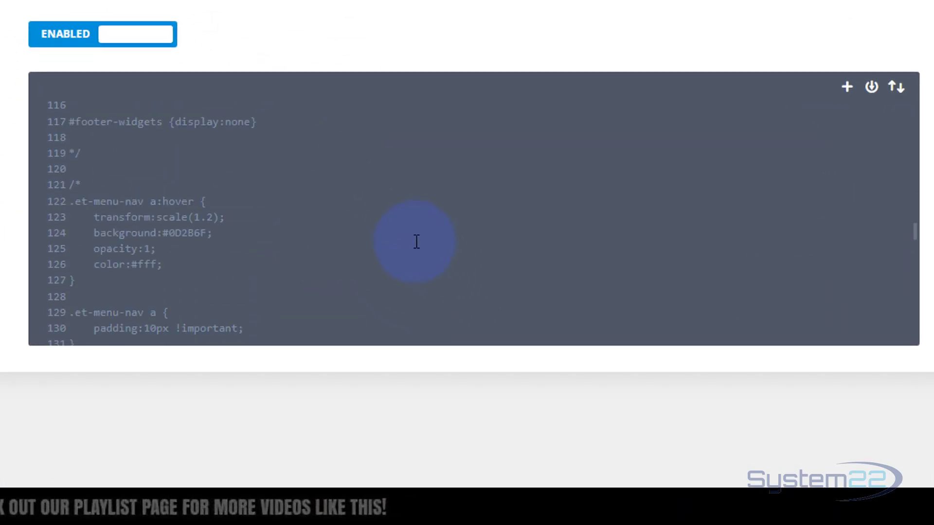
scroll(416, 242, down, 6)
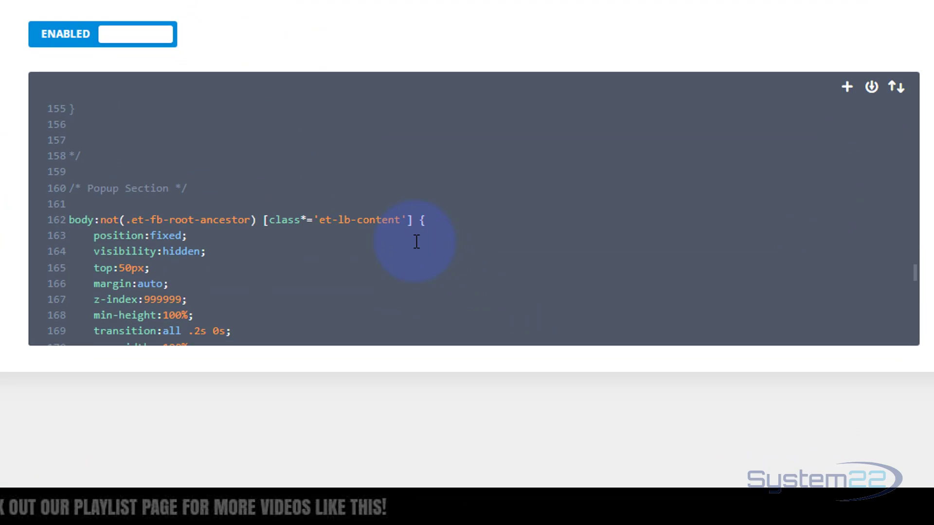
scroll(292, 180, down, 3)
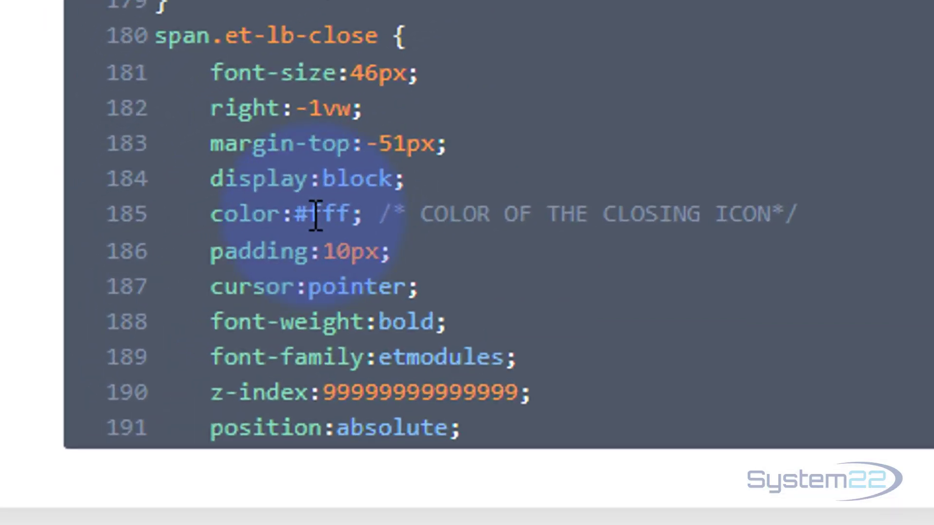
drag(409, 214, 900, 202)
scroll(924, 195, down, 1)
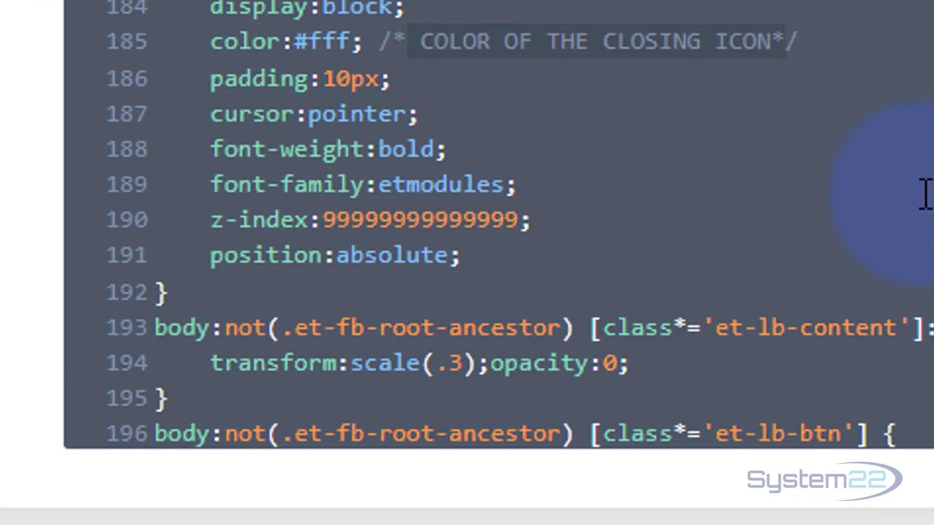
scroll(924, 195, down, 1)
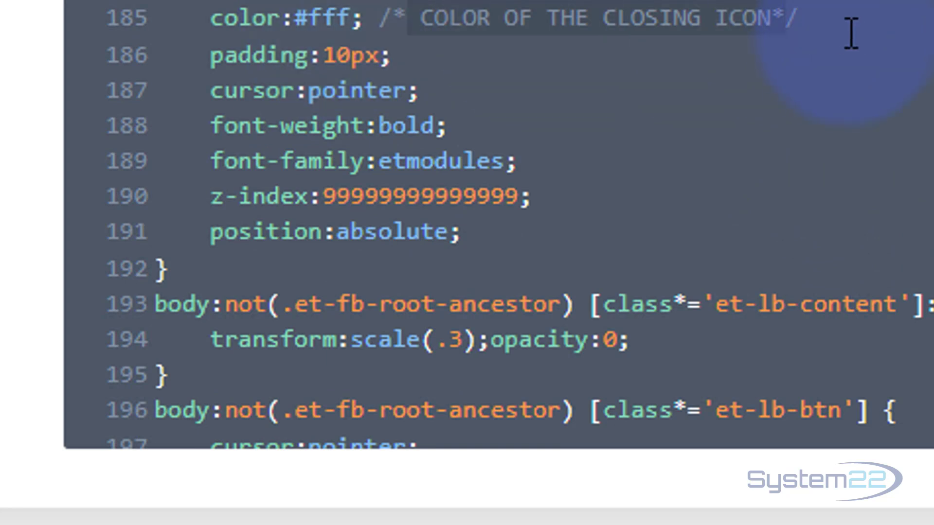
Step: Add background:red; on a new line after the closing icon's color in the span.et-lb-close rule, and save the theme options
click(836, 25)
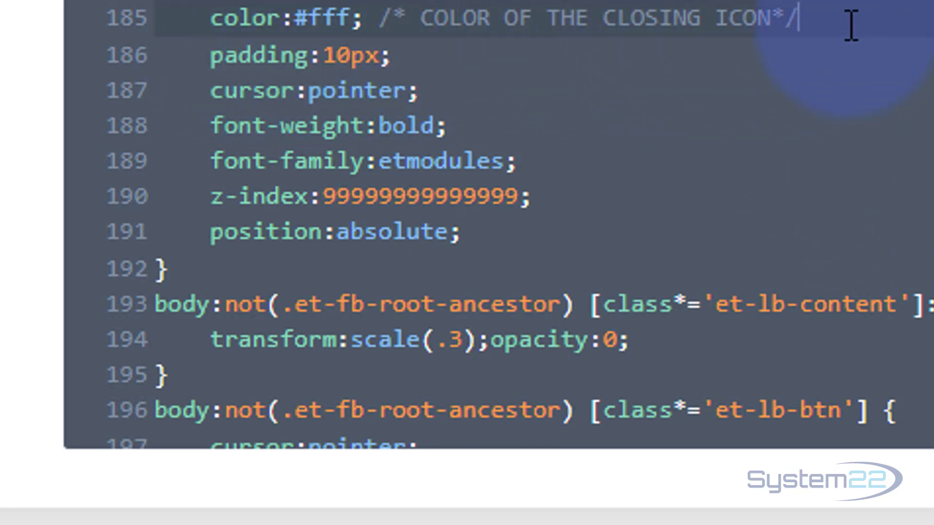
key(Return)
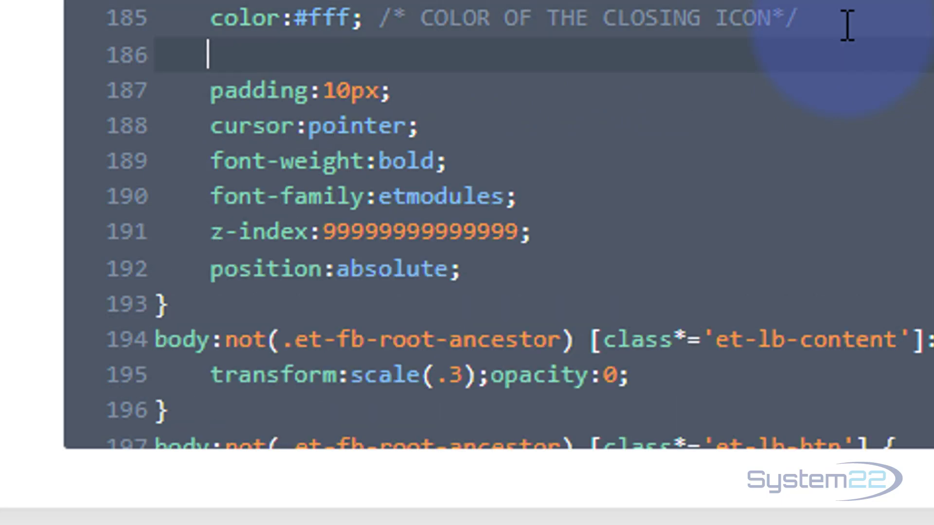
text(back)
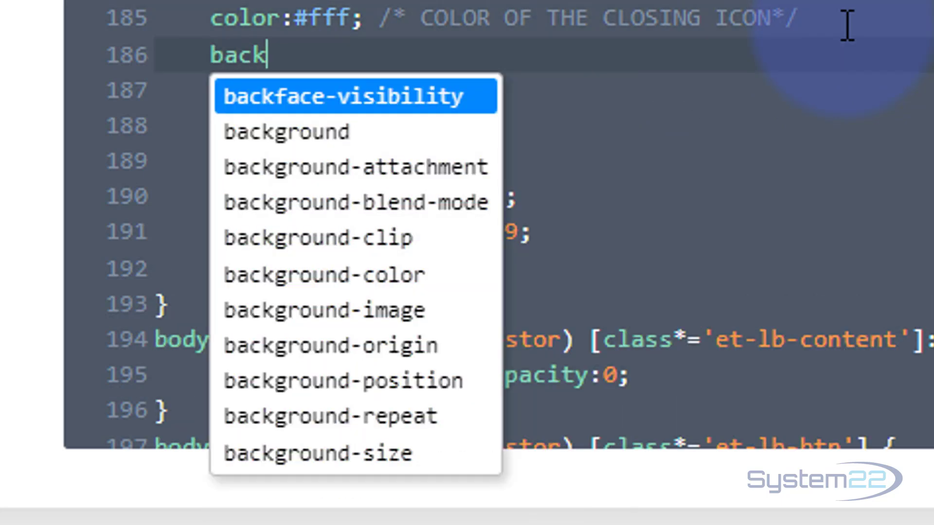
text(ground:red)
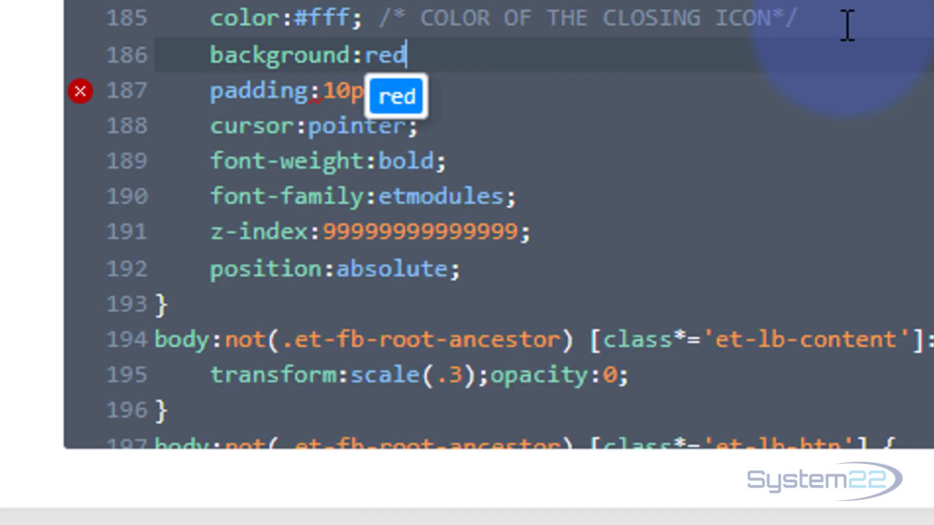
text(;)
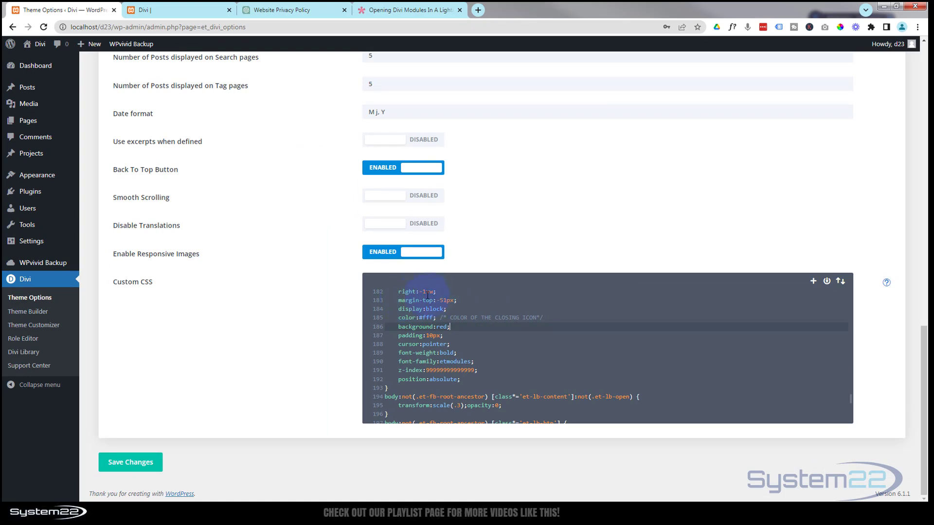
mouse_move(874, 48)
click(129, 466)
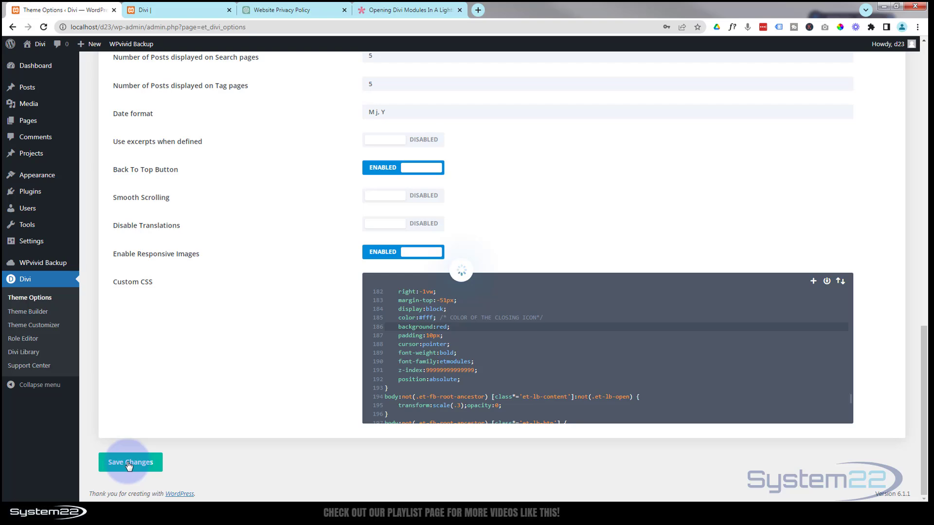
Step: Reload the live page and check the closing icon's background by opening, closing and reopening the More Information overlay
click(159, 10)
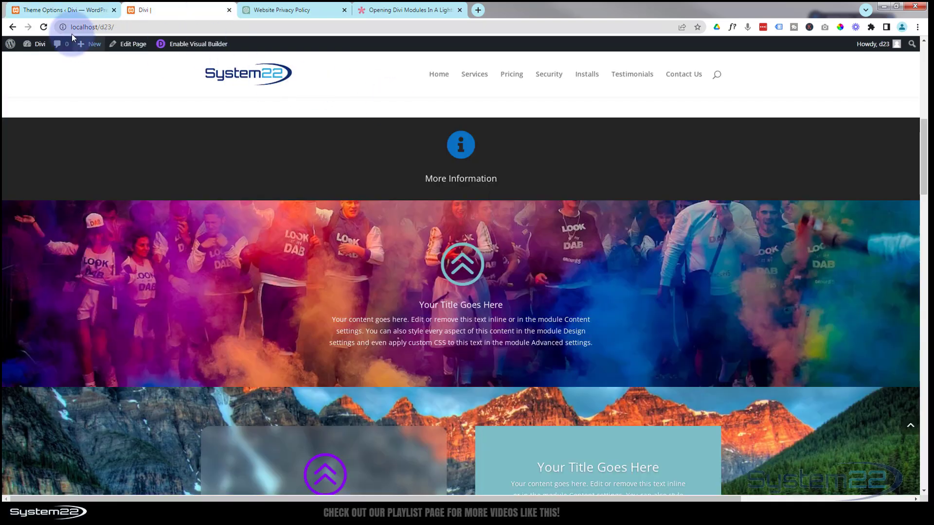
click(45, 28)
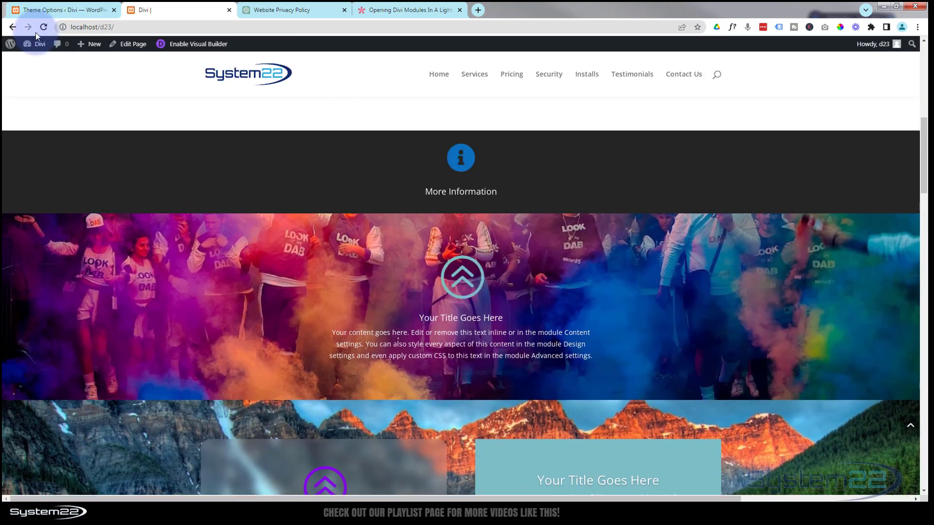
click(461, 161)
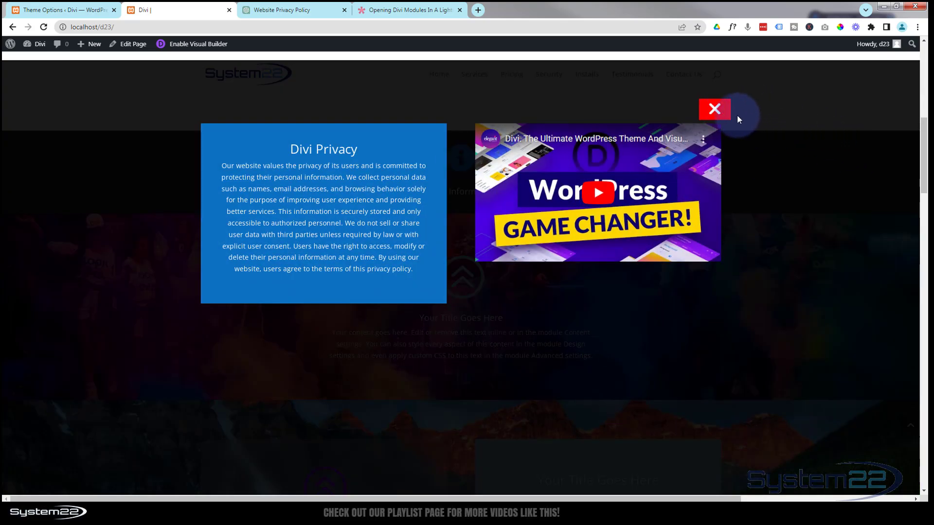
click(721, 113)
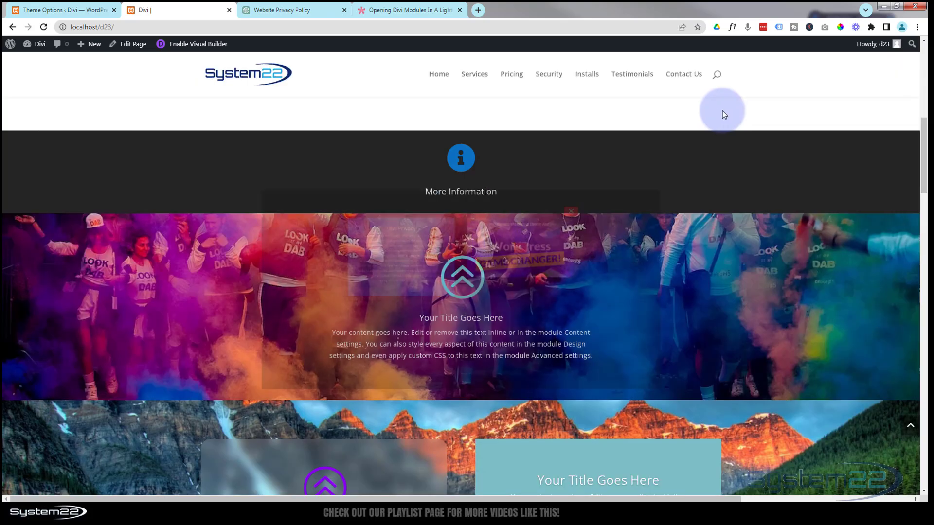
click(462, 160)
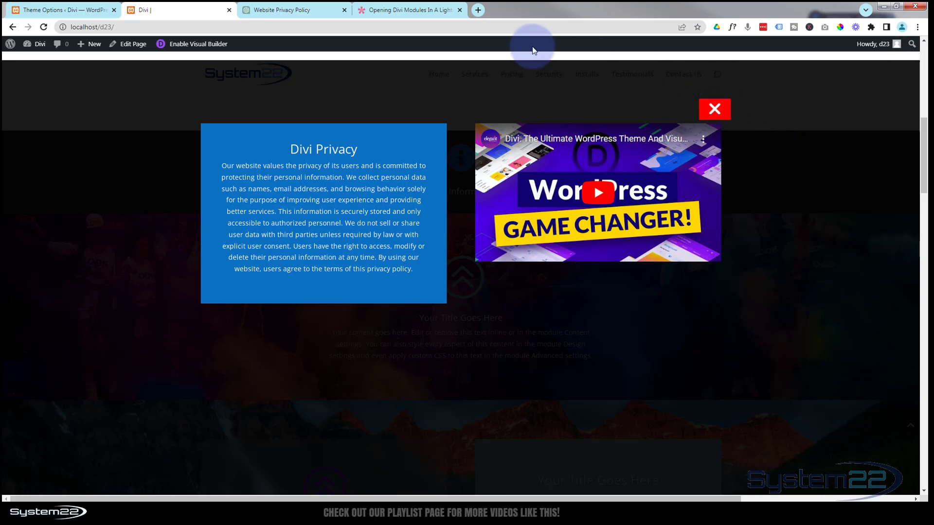
Step: Remove the background:red; line from the closing icon's rule in the Divi theme options' Custom CSS, and save the changes
click(47, 8)
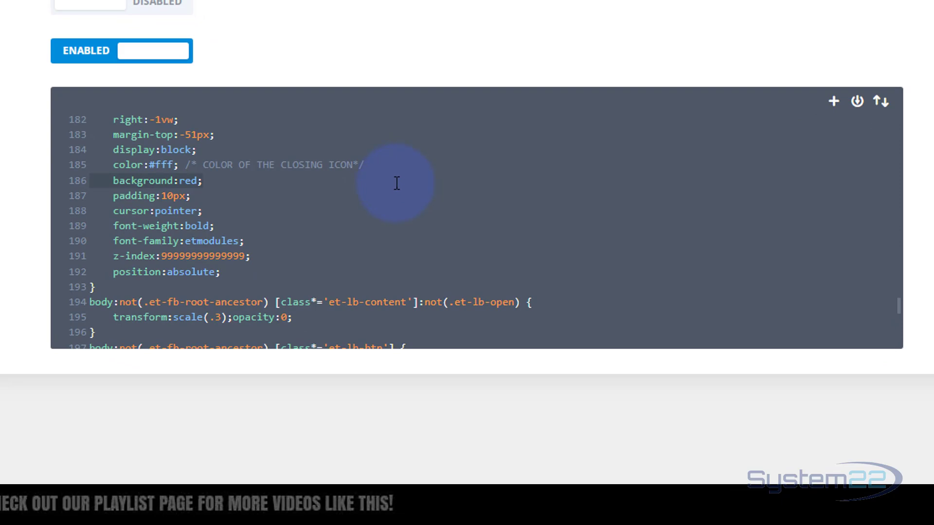
key(BackSpace)
key(BackSpace)
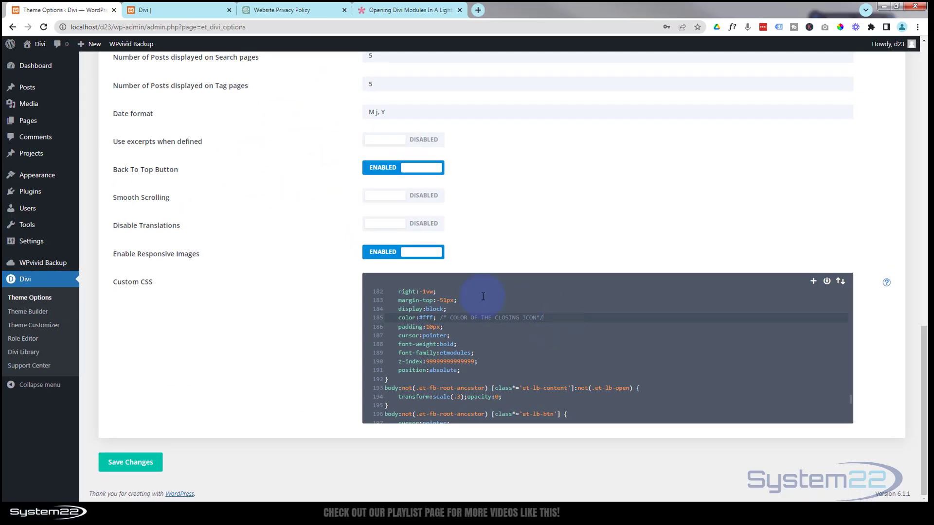
click(126, 462)
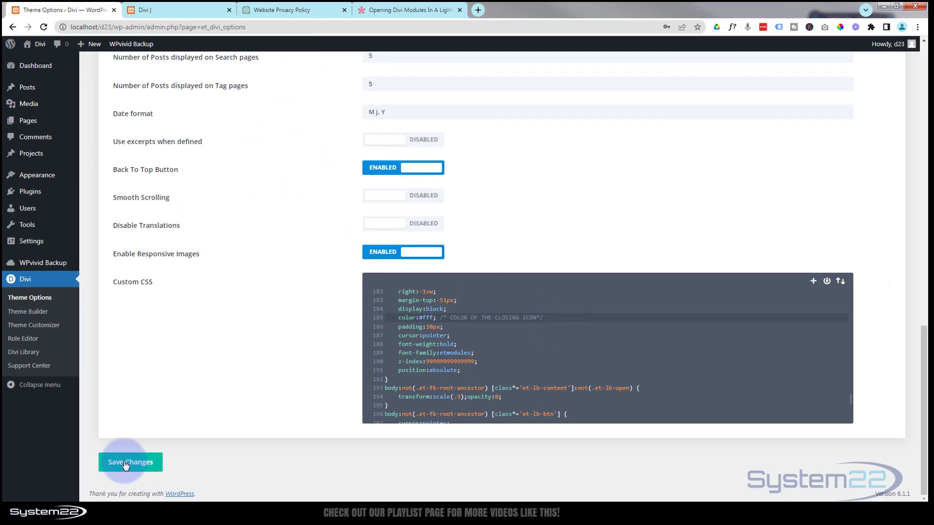
Step: Reload the live page and test the restyled closing icon by opening and closing the More Information overlay twice
click(199, 9)
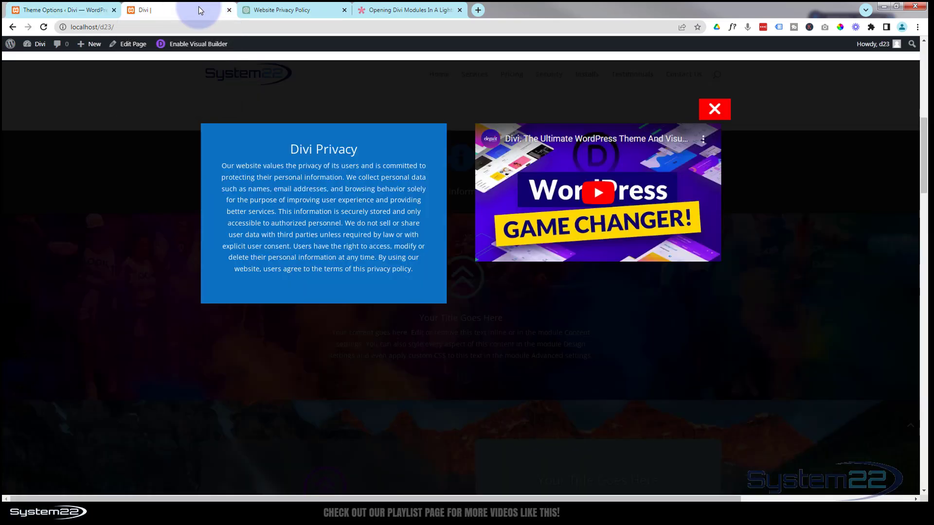
click(44, 26)
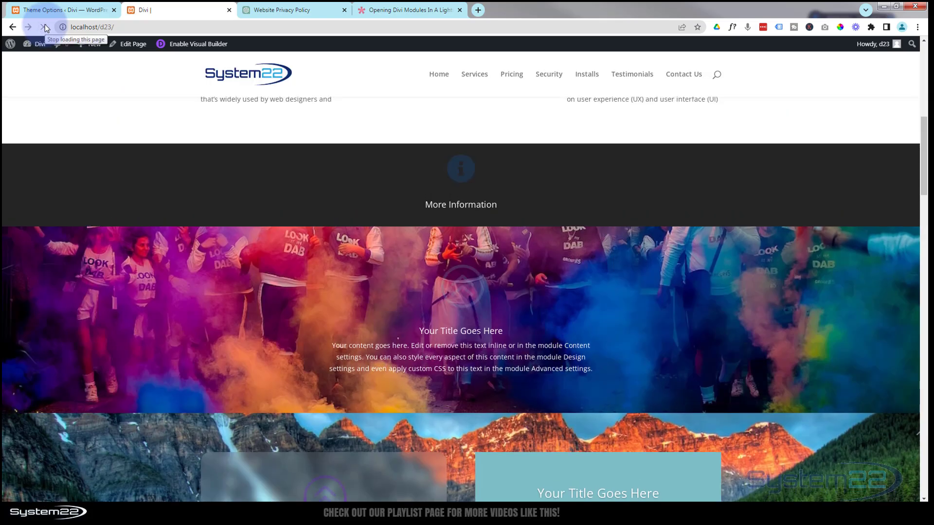
click(462, 179)
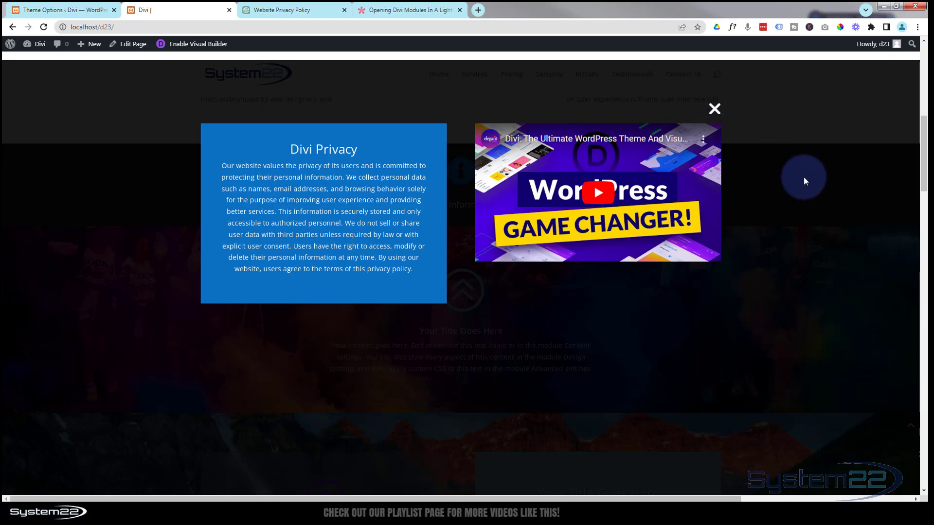
click(715, 109)
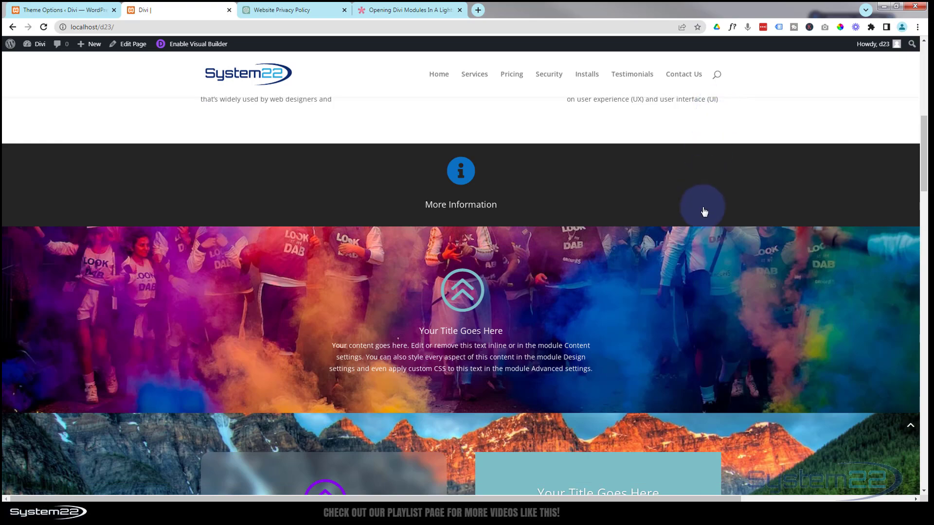
click(462, 171)
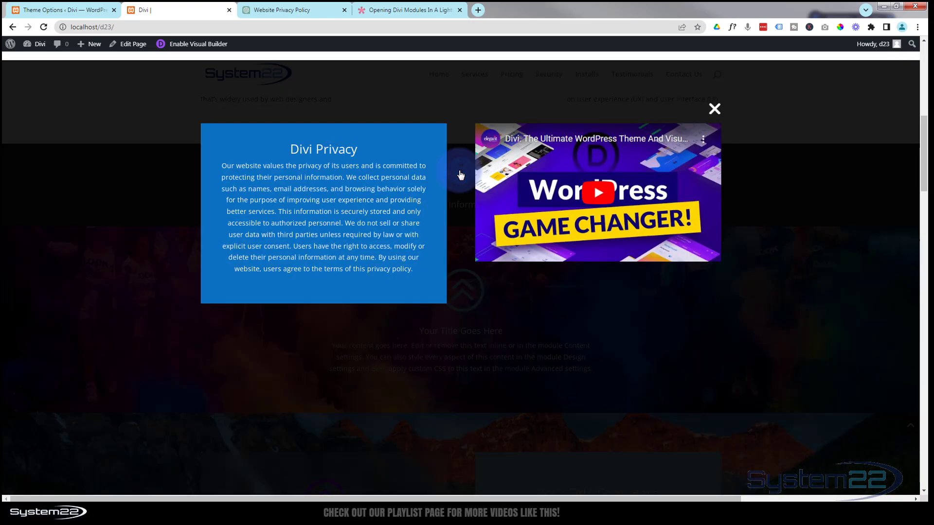
click(715, 109)
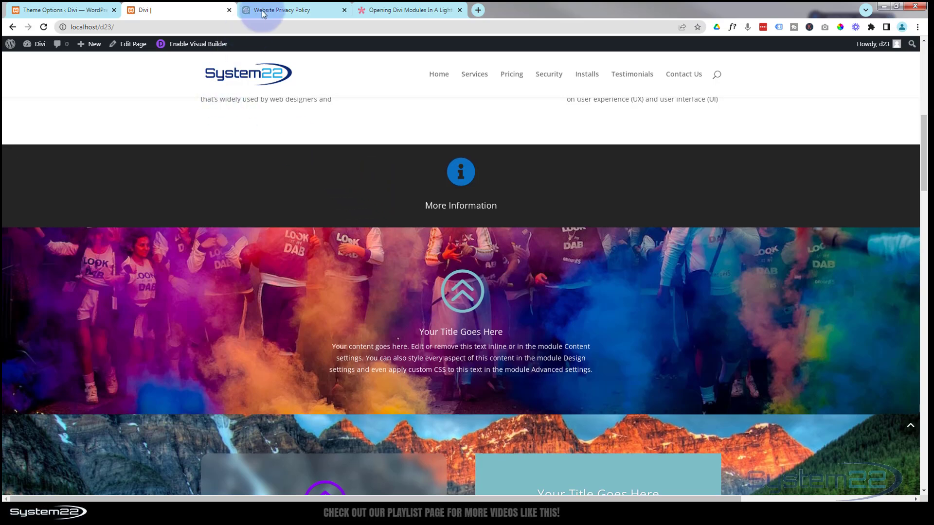
Step: Switch to the Elegant Themes article on opening Divi modules in a lightbox and select its full web address
click(395, 11)
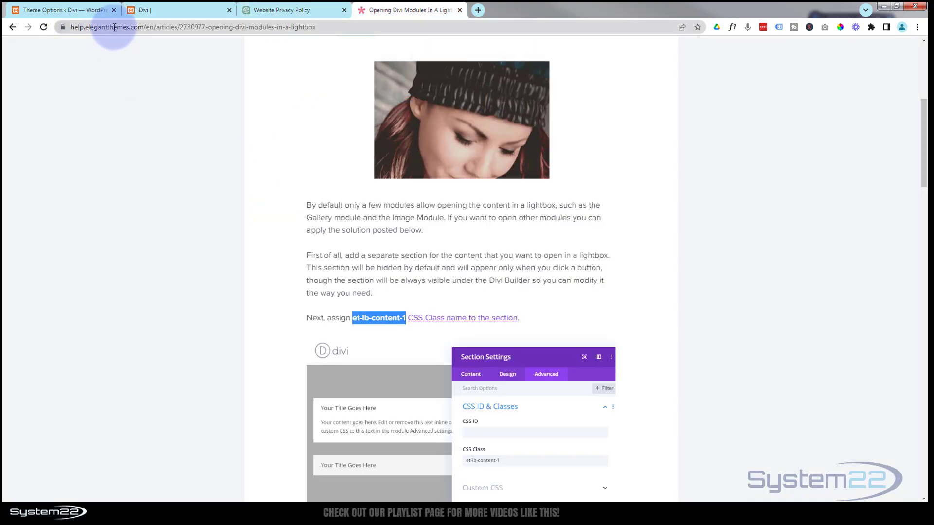
click(154, 26)
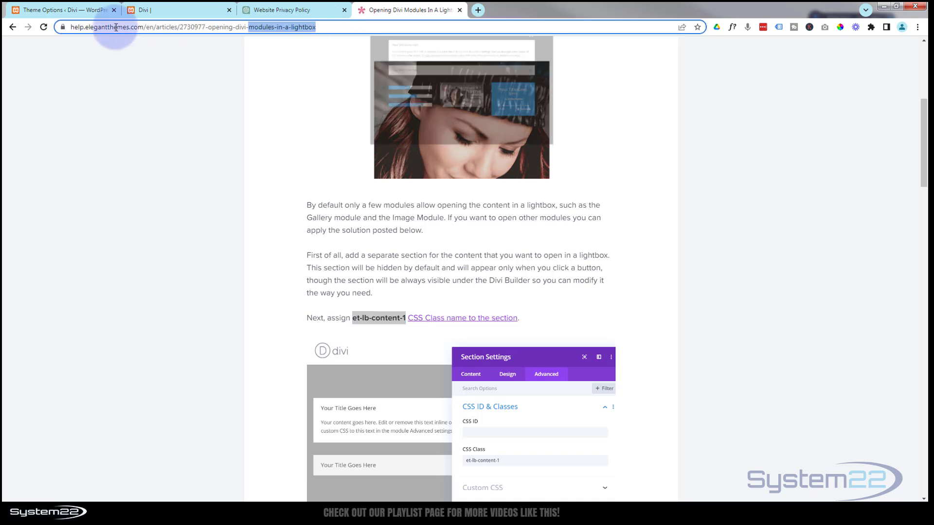
key(ctrl+a)
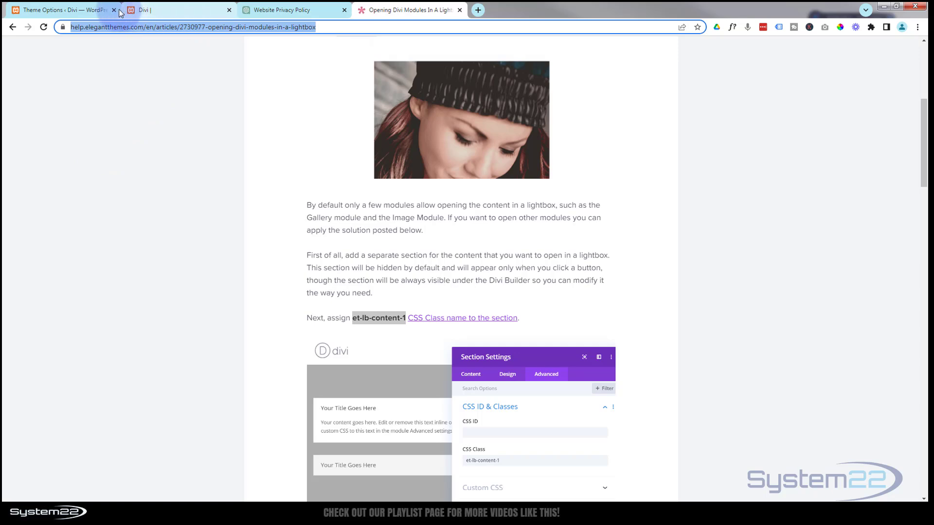
Step: Return to the live Divi page, then open and close the More Information overlay once
click(155, 8)
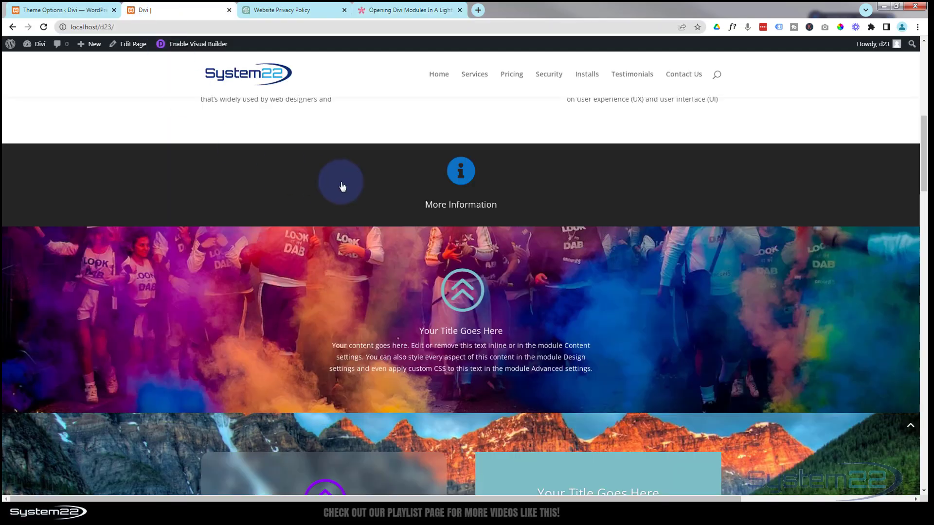
click(460, 171)
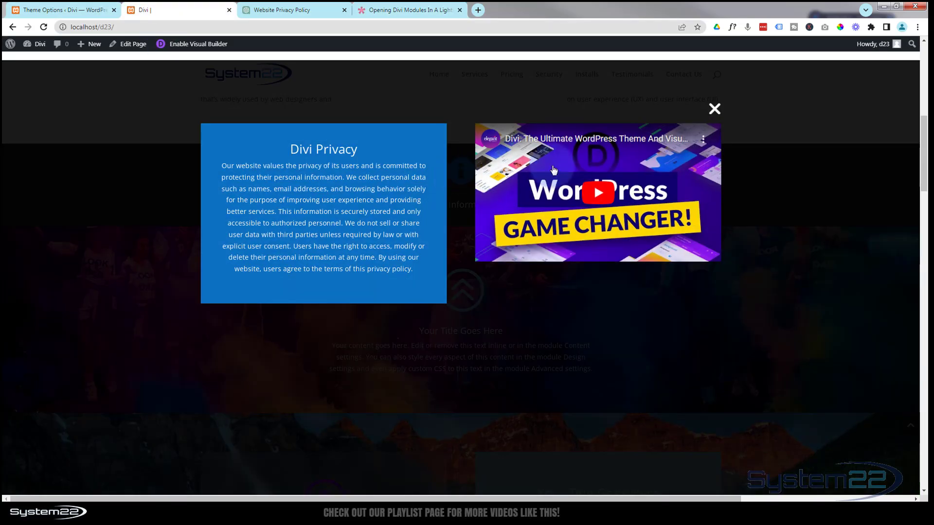
click(715, 109)
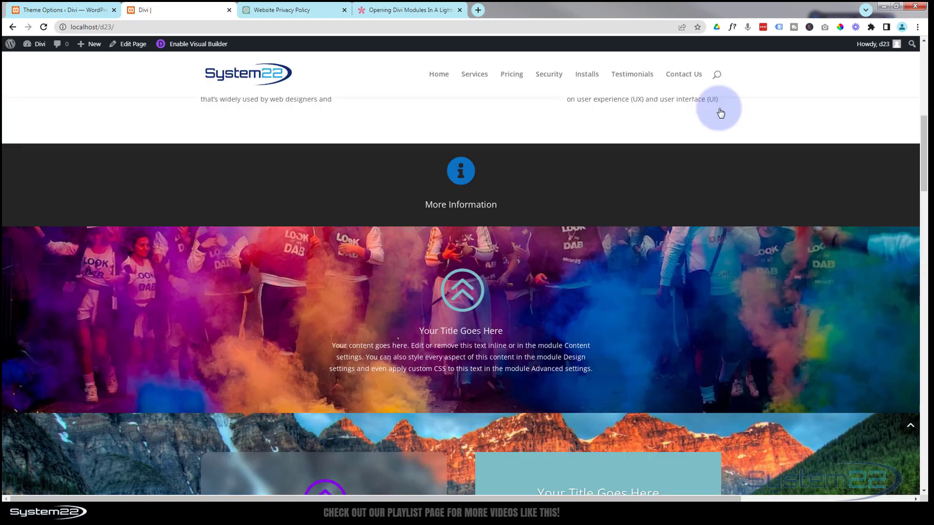
Step: Expand and collapse the blue question mark section above the Divi Theme and Web Design 2023 blurbs
scroll(550, 297, up, 5)
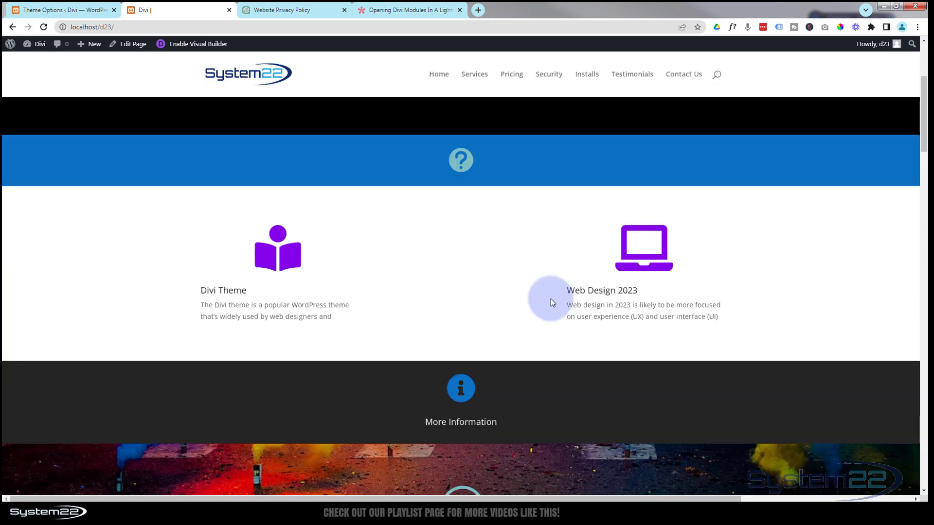
click(485, 184)
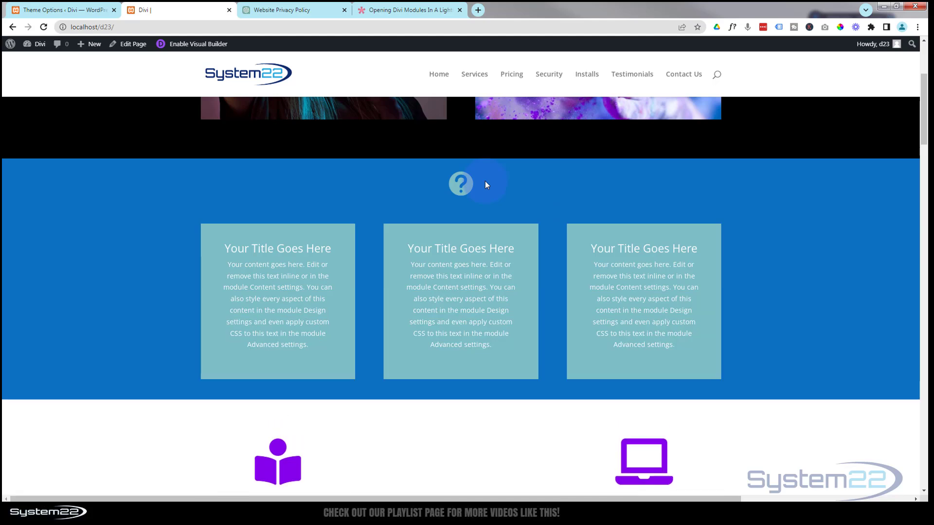
click(504, 182)
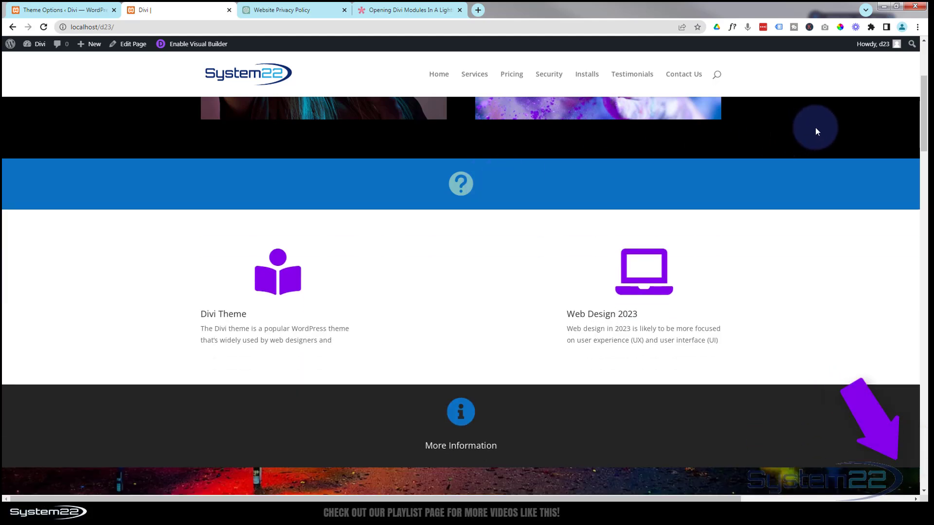
Step: Go back to the More Information blurb and demonstrate its overlay by opening and closing it a final time
click(795, 174)
scroll(795, 173, down, 5)
scroll(795, 173, down, 1)
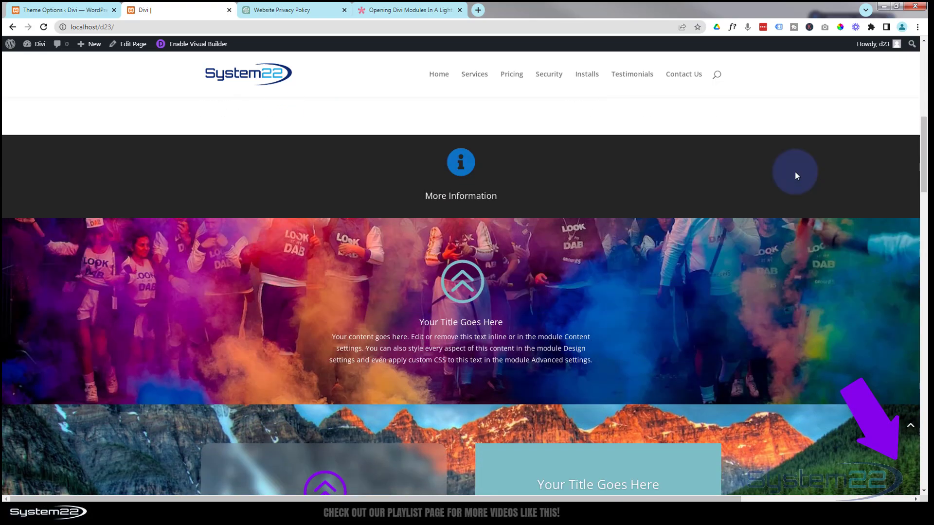
click(466, 170)
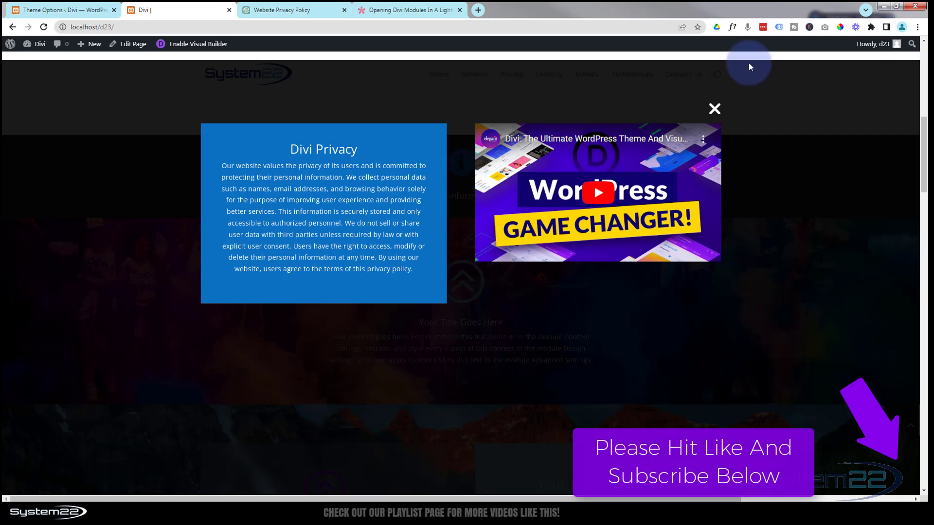
click(715, 108)
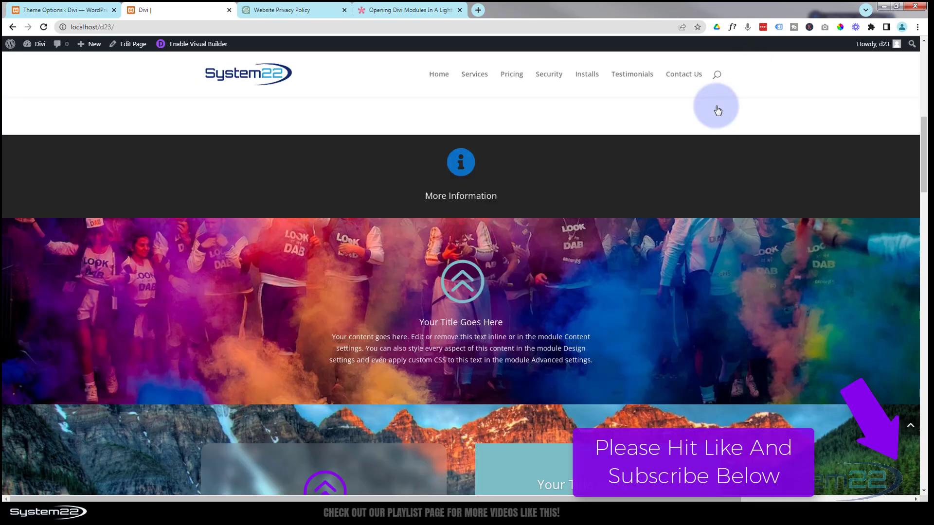